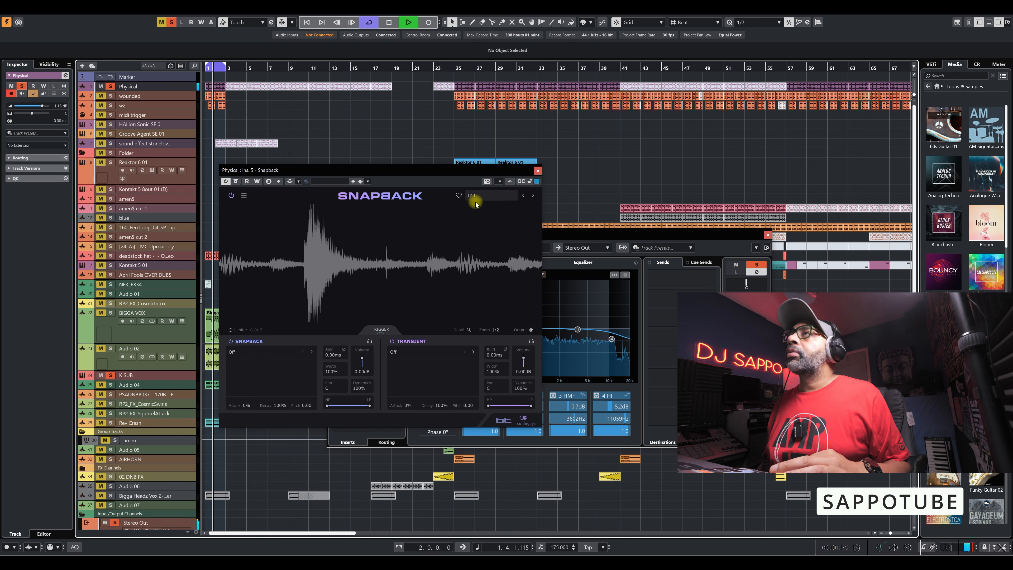
Load the Disc World preset from the Kick Whip category in Snapback and audition it on the loop.
key("space")
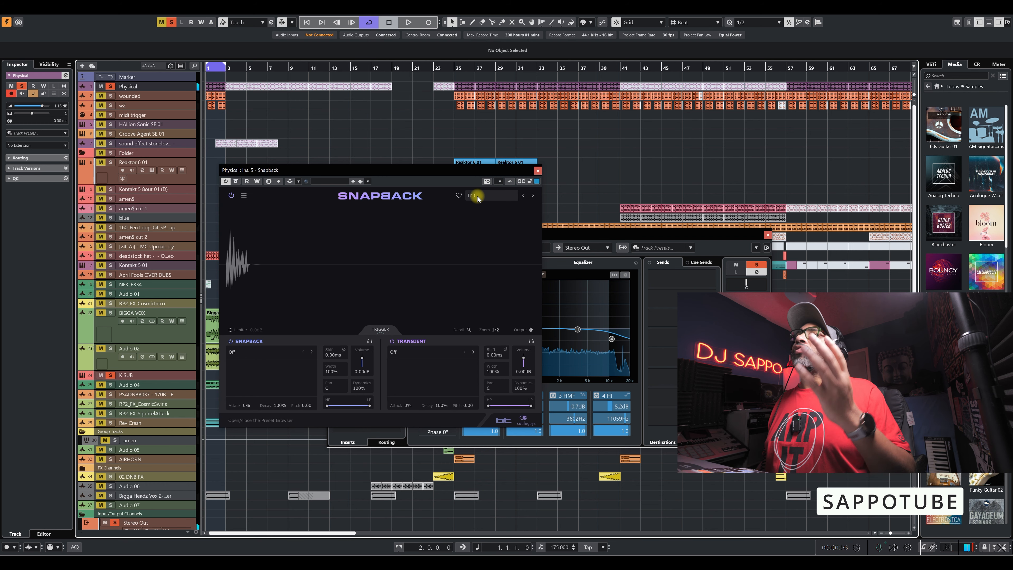
left_click(477, 197)
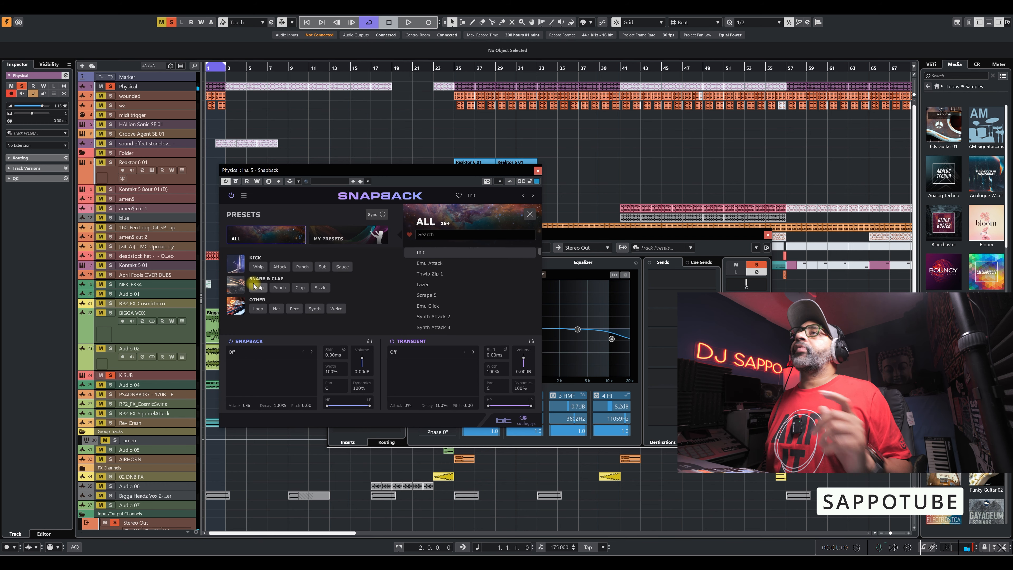
left_click(258, 266)
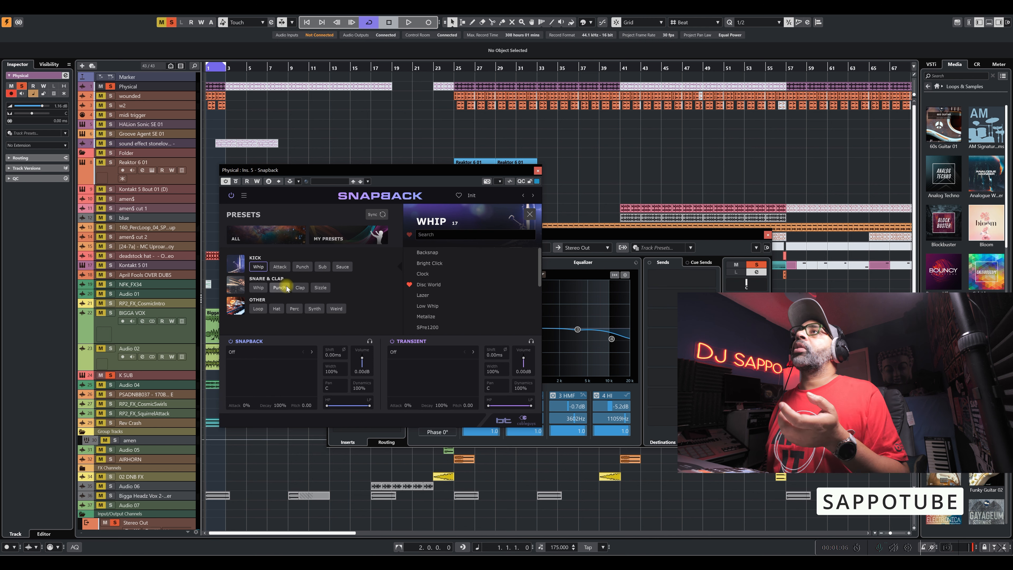
left_click(425, 285)
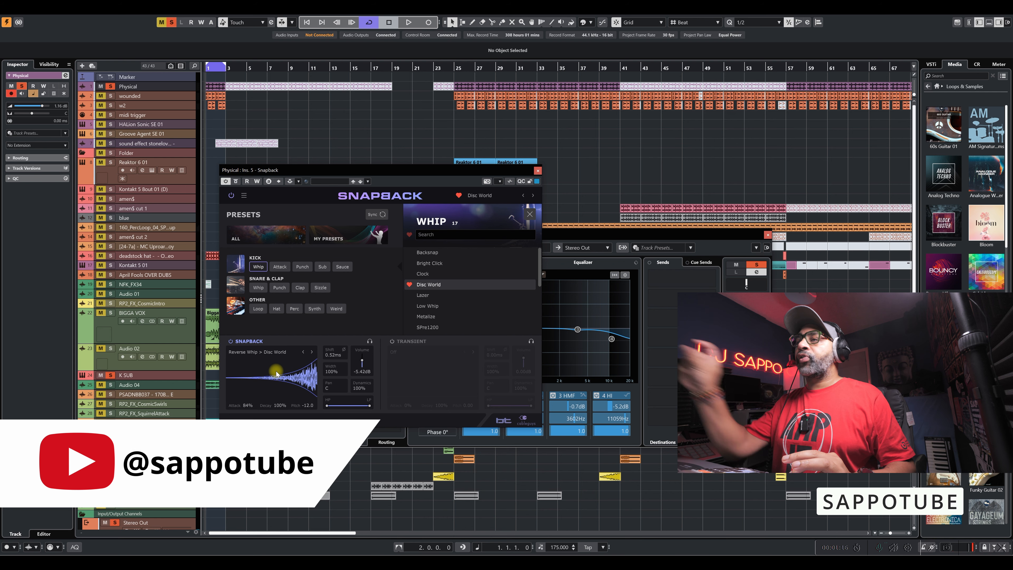
key("space")
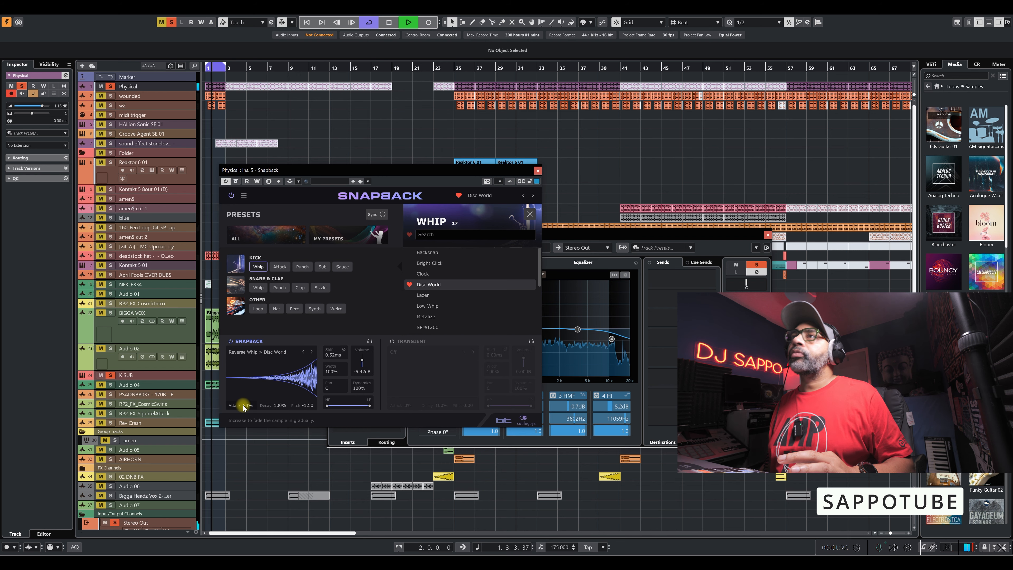
key("space")
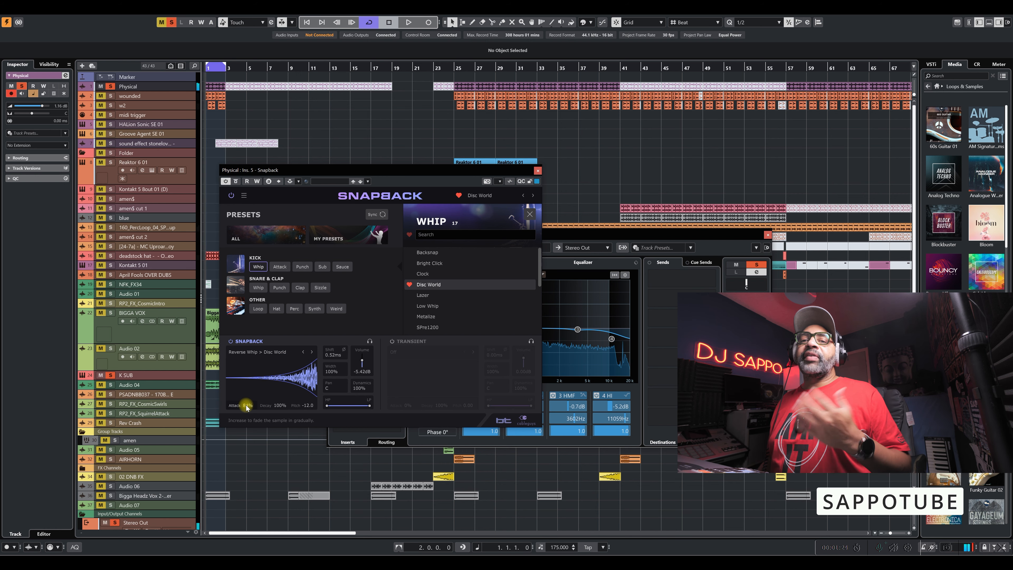
Set the Snapback layer's attack to 92% while the loop plays.
key("space")
left_click_drag(246, 406, 247, 400)
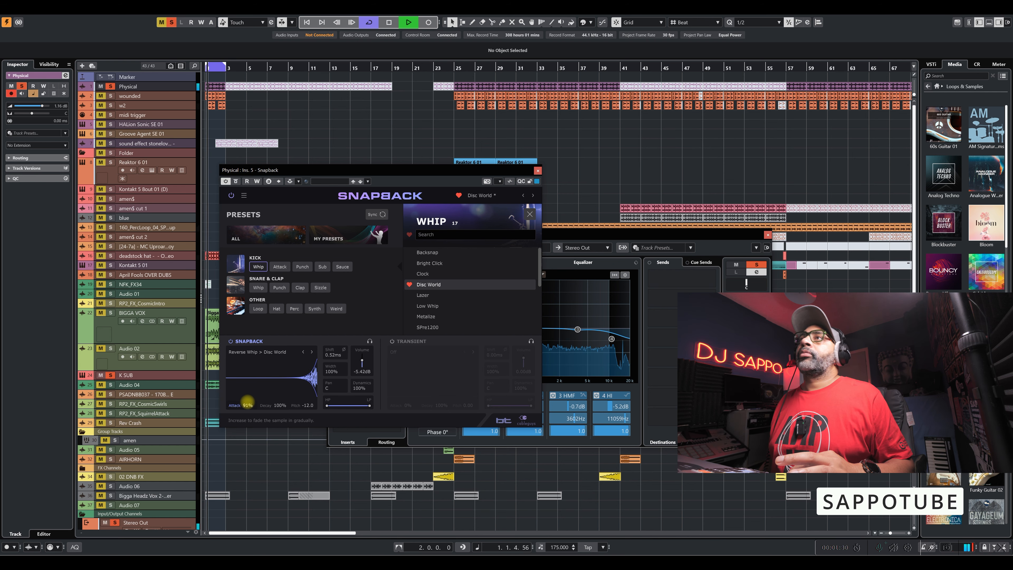
scroll(247, 400, "down", 5)
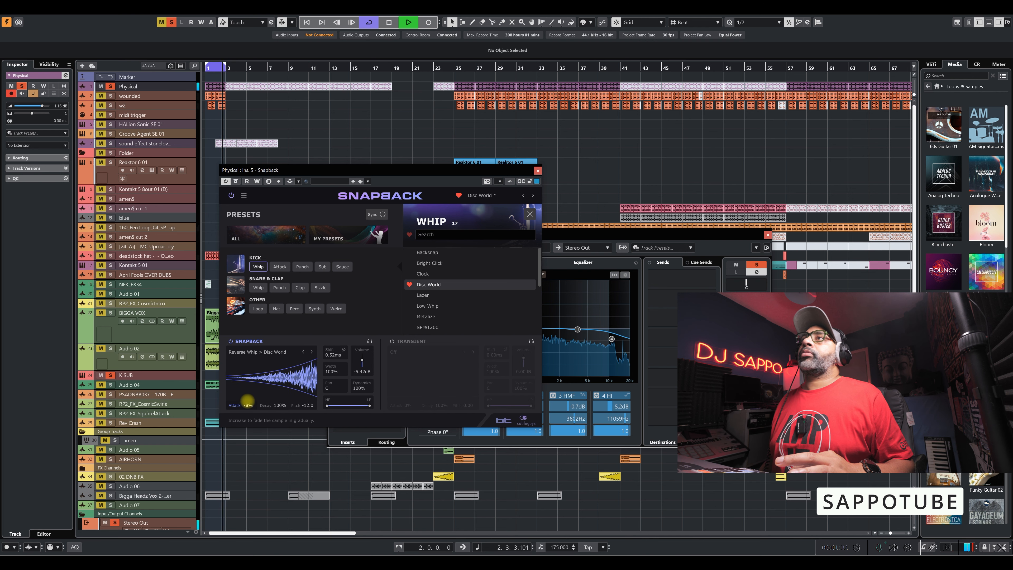
scroll(248, 400, "up", 5)
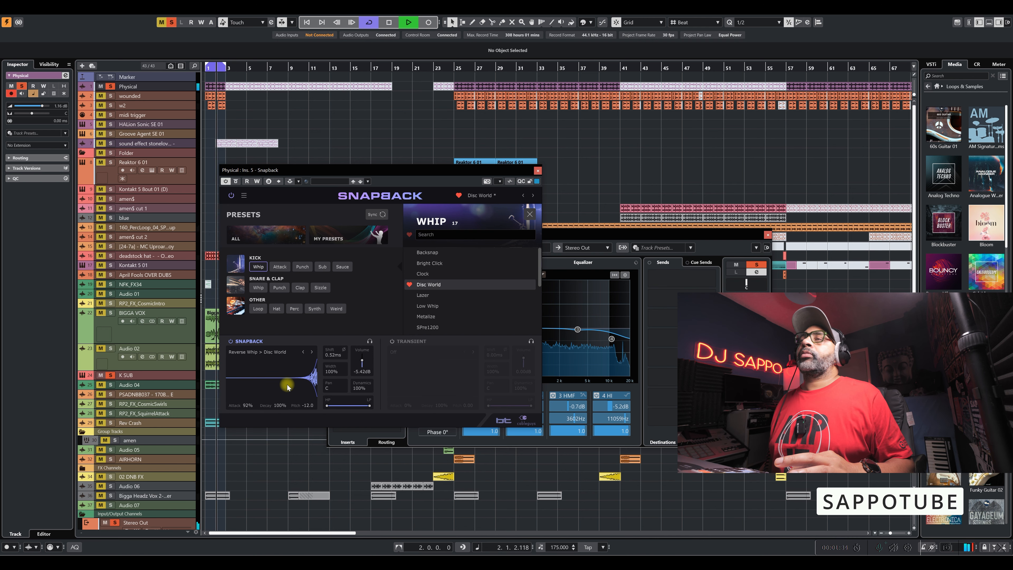
key("space")
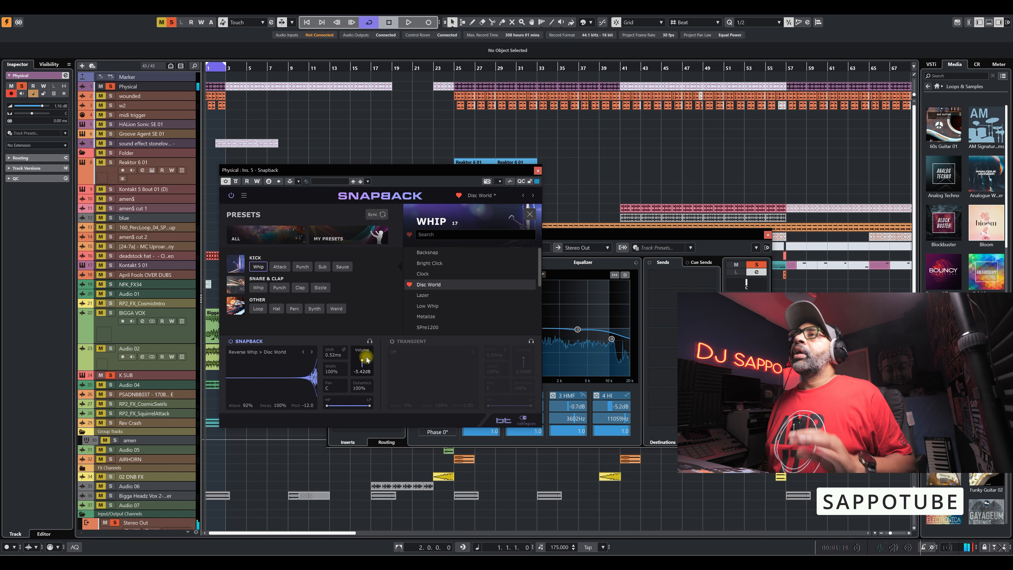
Enable the Transient layer and load the Emu Attack kick click sample into it.
left_click(392, 342)
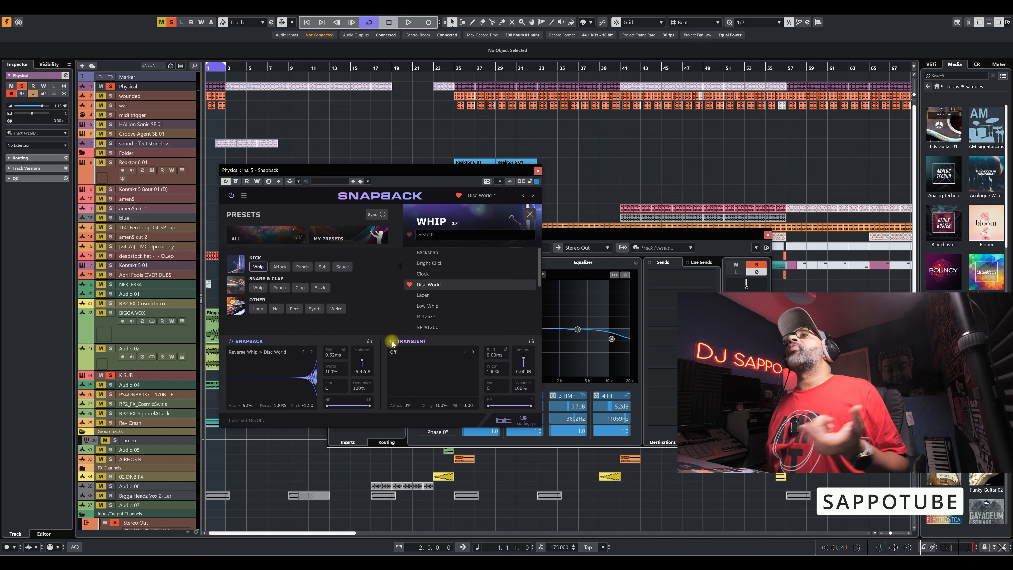
left_click(416, 351)
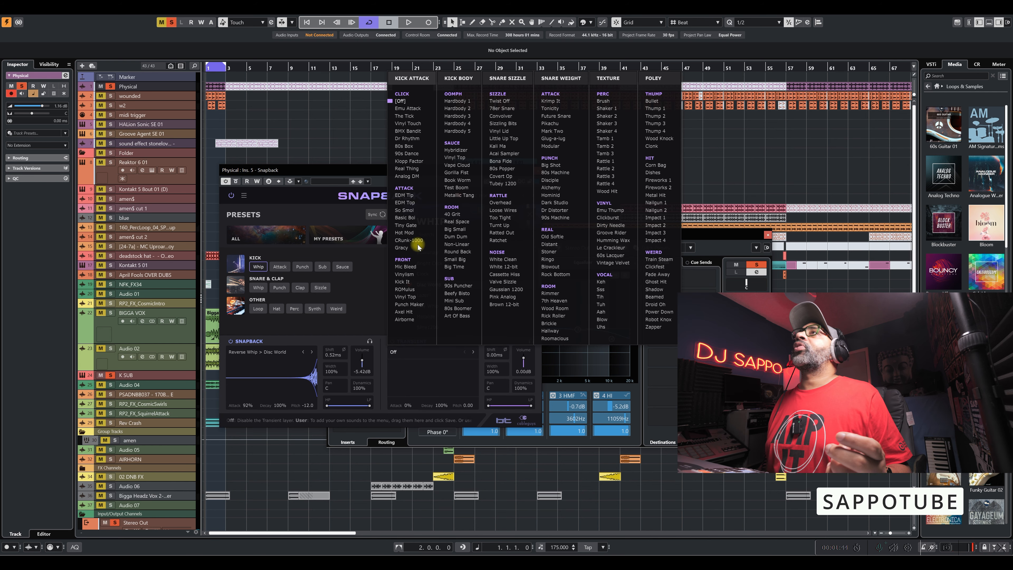
left_click(415, 107)
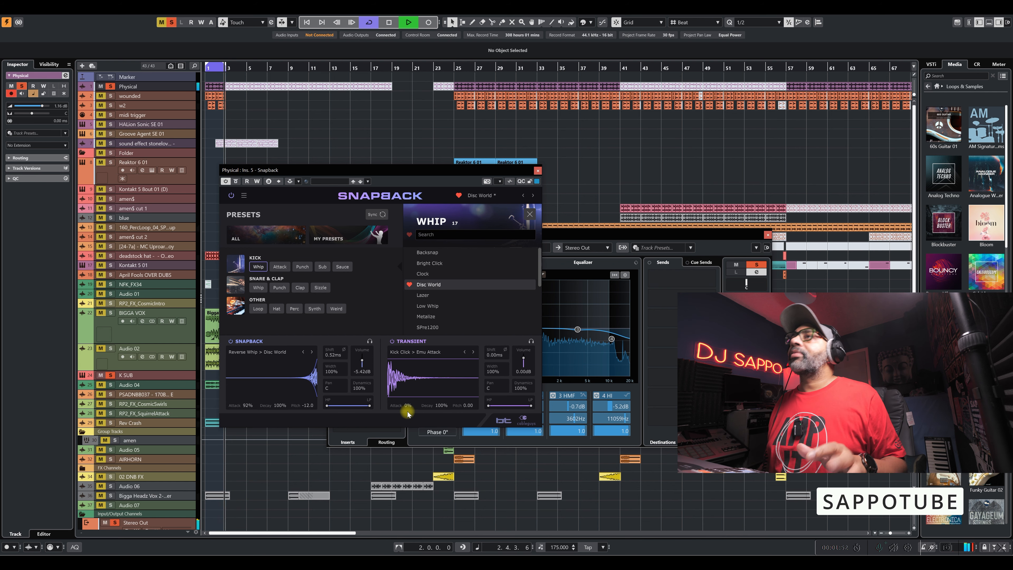
key("space")
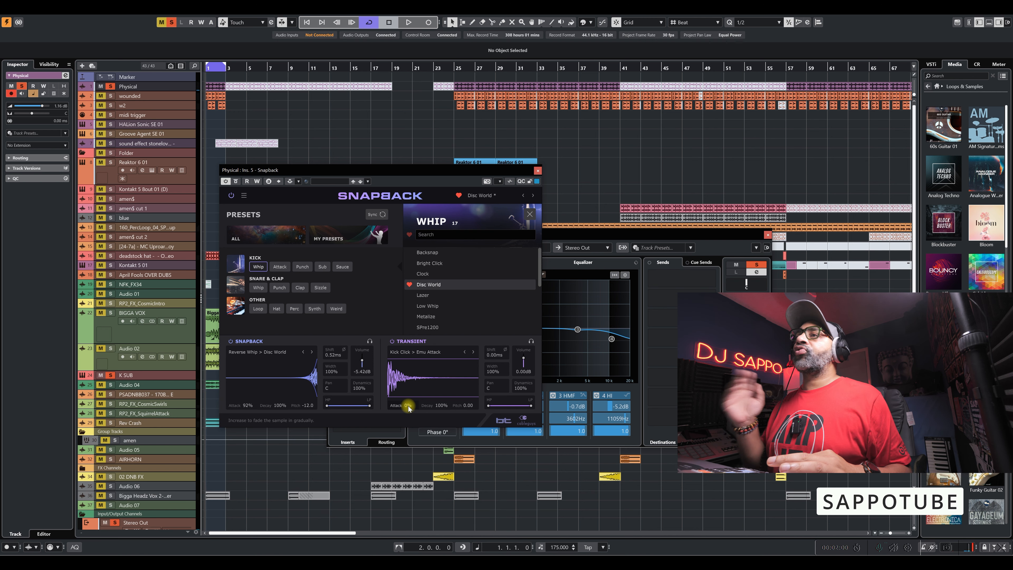
Set the Transient layer's decay to 11% during playback and compare the result with the plugin bypassed.
key("space")
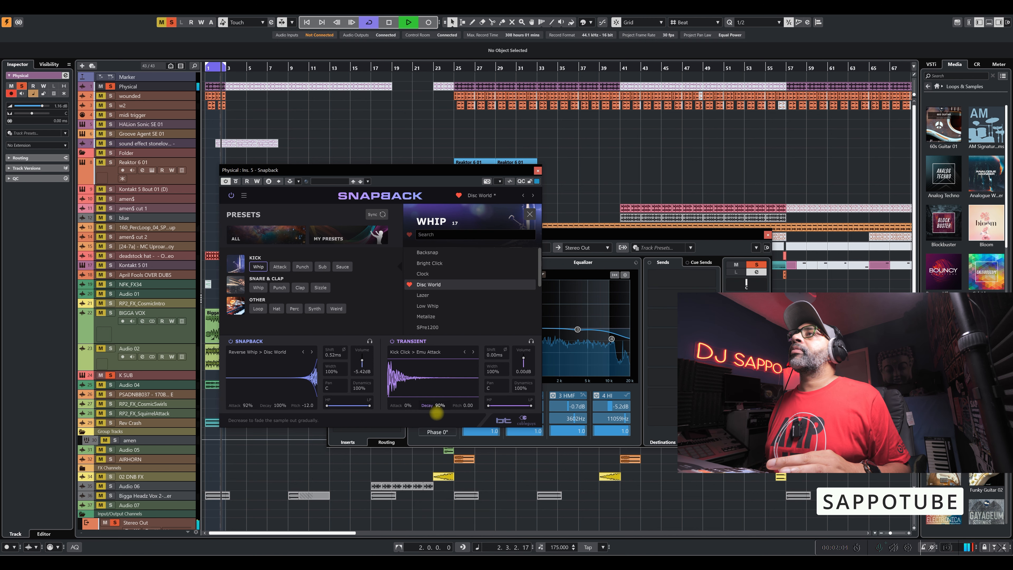
left_click_drag(434, 421, 426, 454)
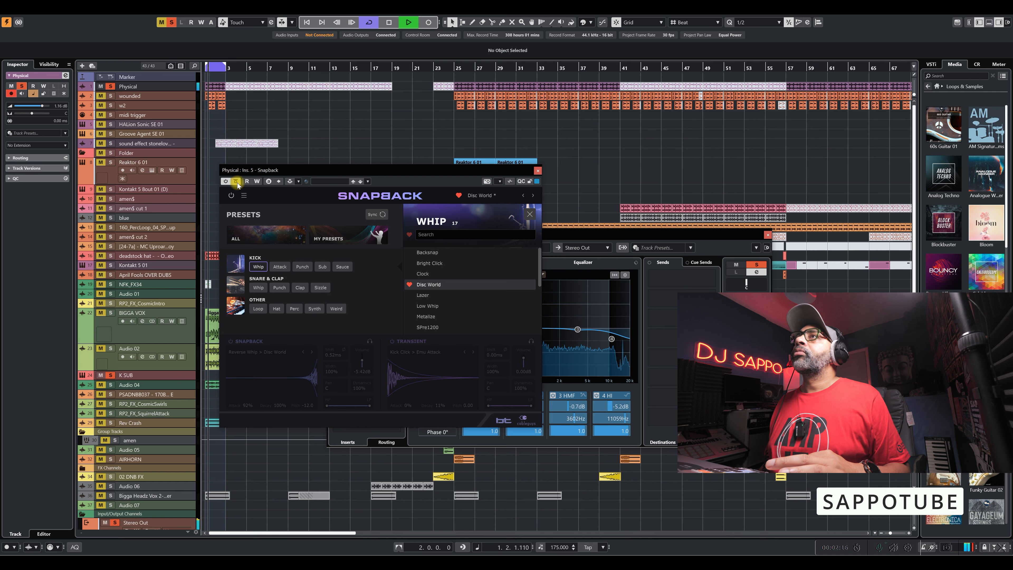
key("space")
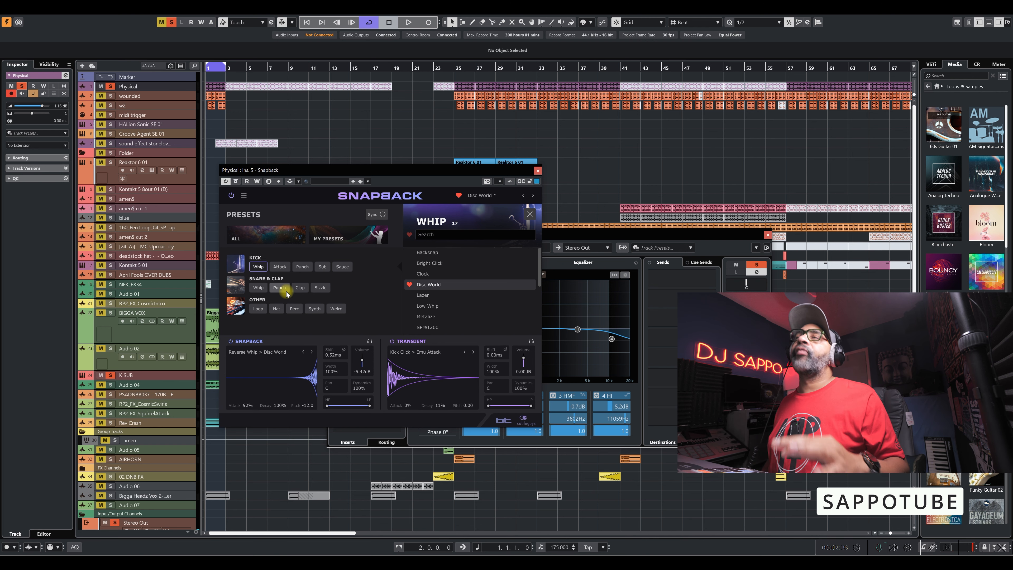
Browse the Whip, Attack and Punch preset lists in the Kick category.
key("space")
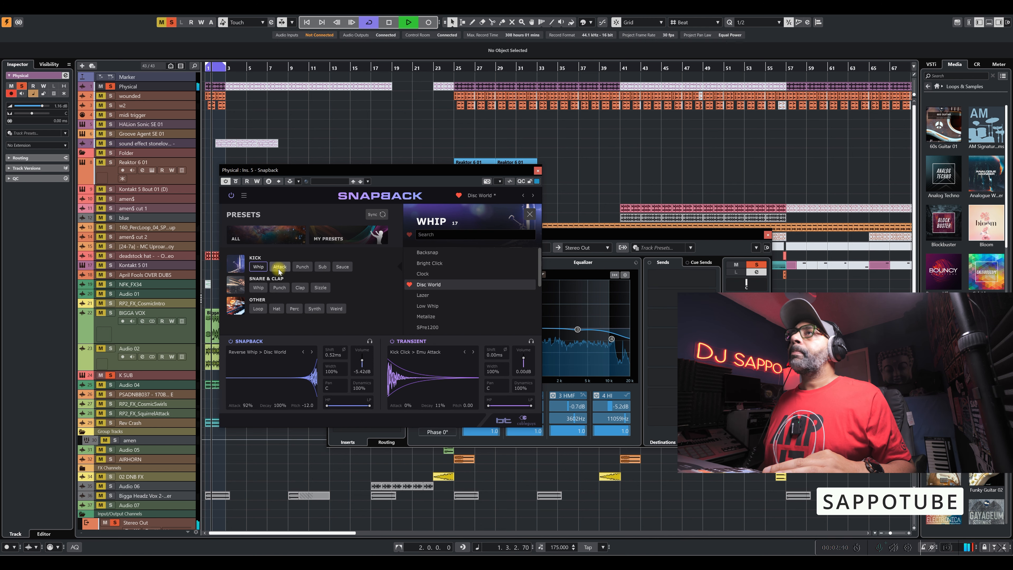
left_click_drag(539, 263, 539, 315)
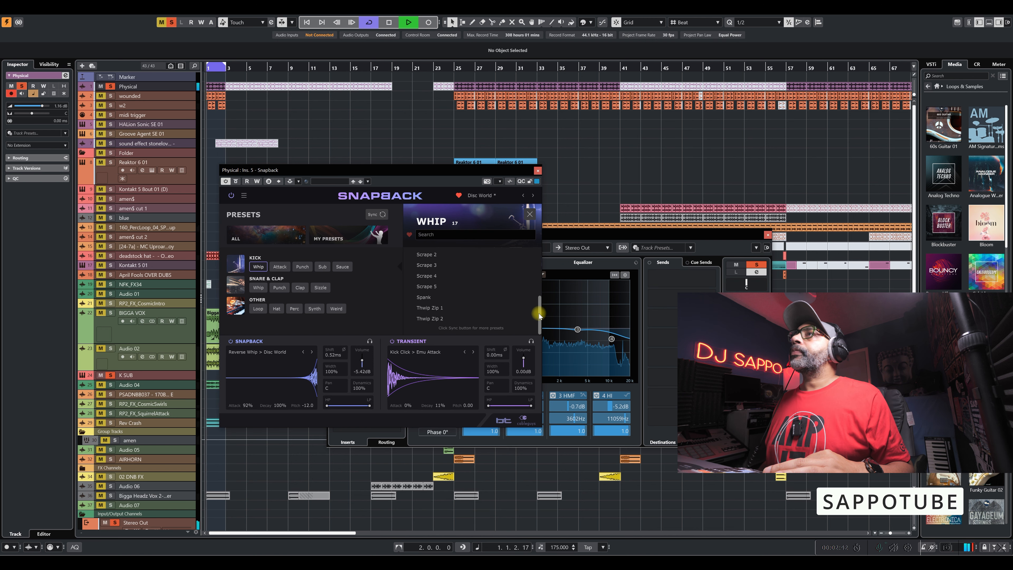
key("space")
left_click(279, 266)
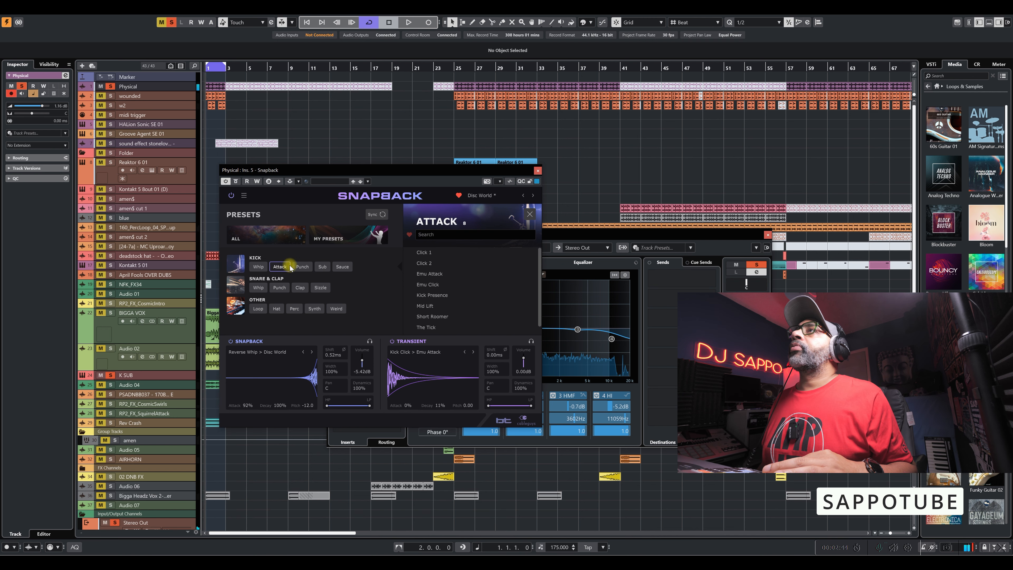
left_click(301, 269)
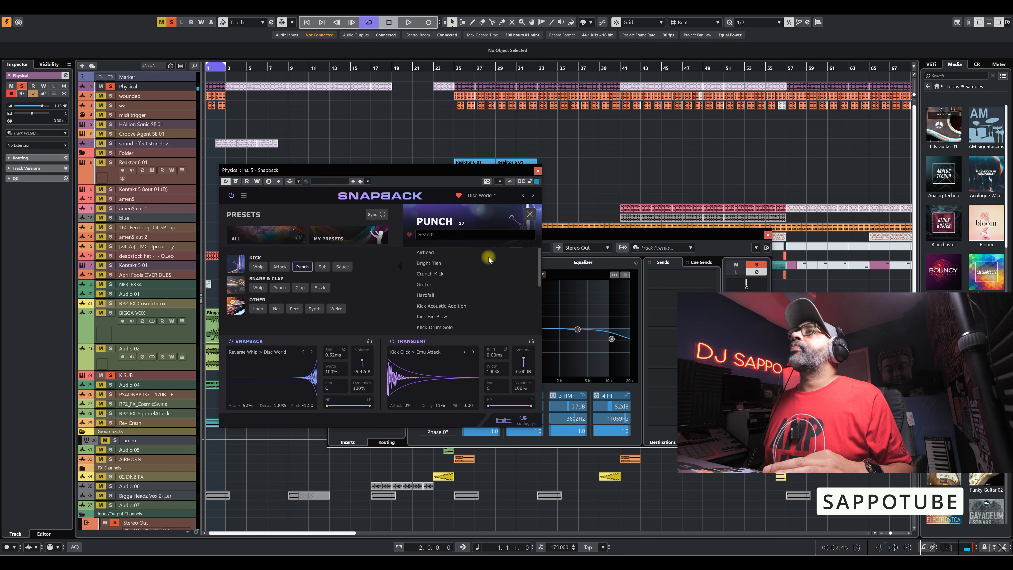
mouse_move(537, 255)
left_mouse_down()
mouse_move(536, 311)
mouse_move(537, 254)
left_mouse_up()
Load the Clickburst preset from the Loop category, audition it, and close the preset browser.
left_click(258, 309)
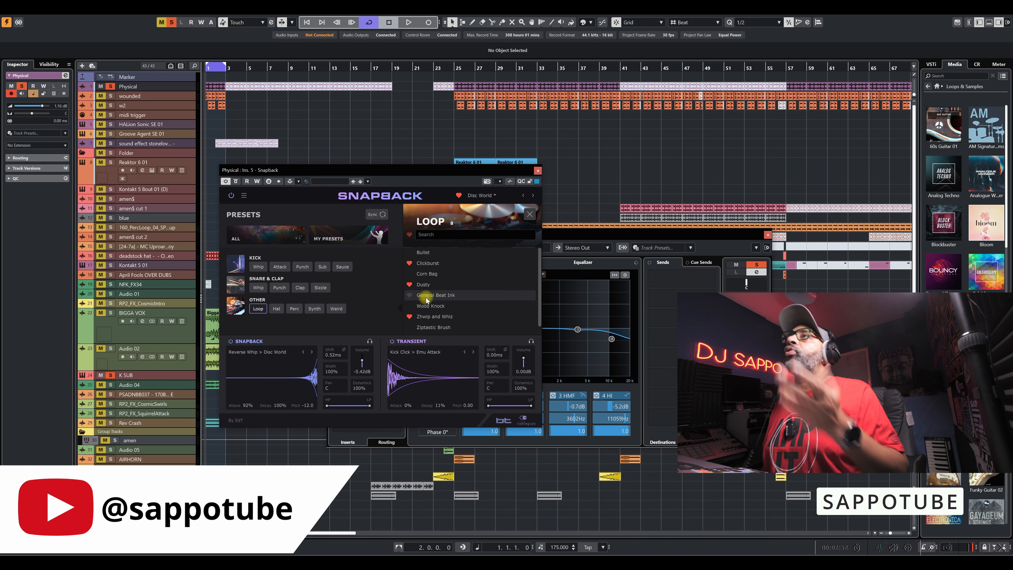
left_click(432, 266)
key("space")
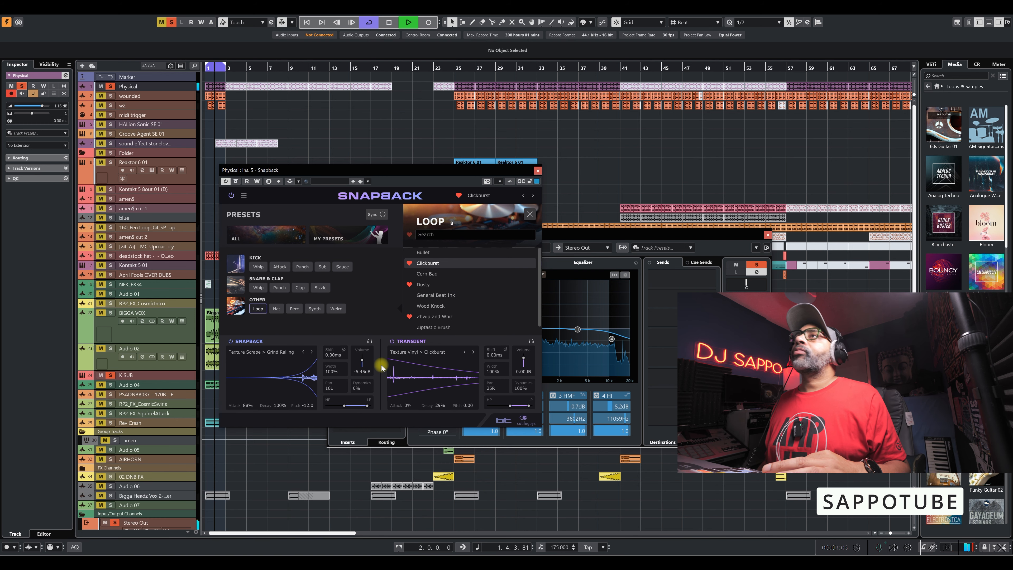
left_click(529, 215)
key("space")
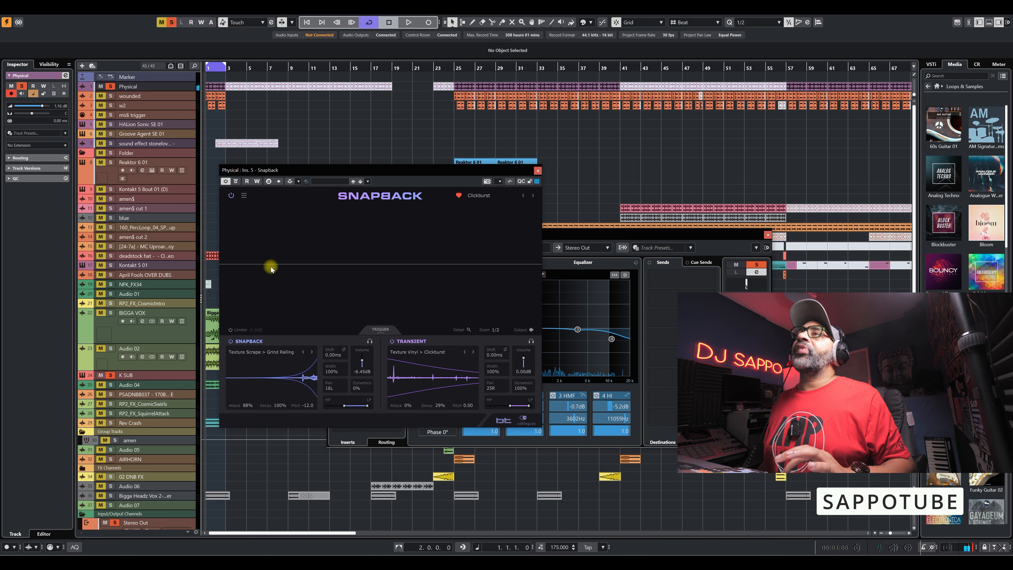
Play the loop and open Snapback's trigger view to examine the detected hits.
key("space")
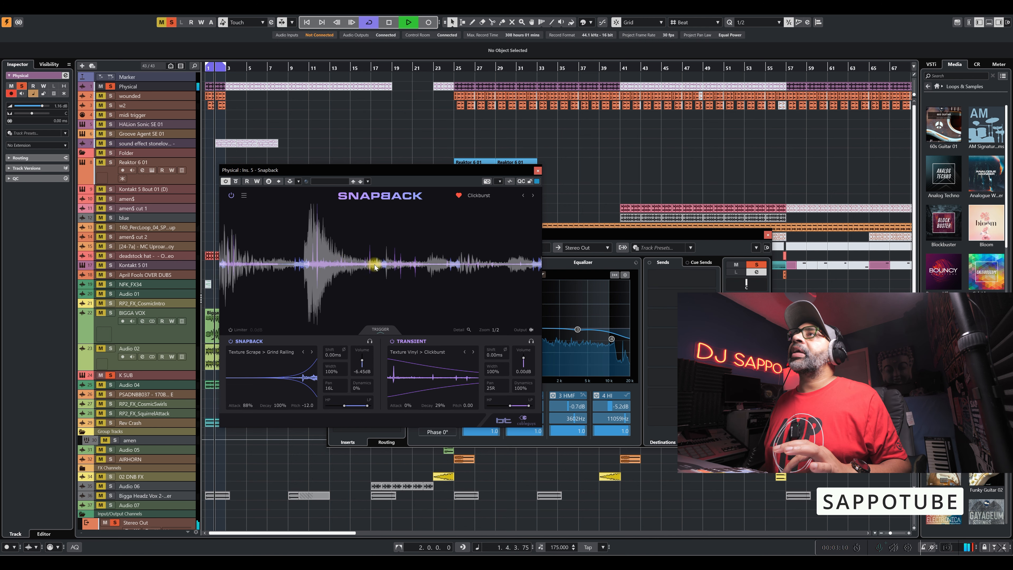
left_click(379, 330)
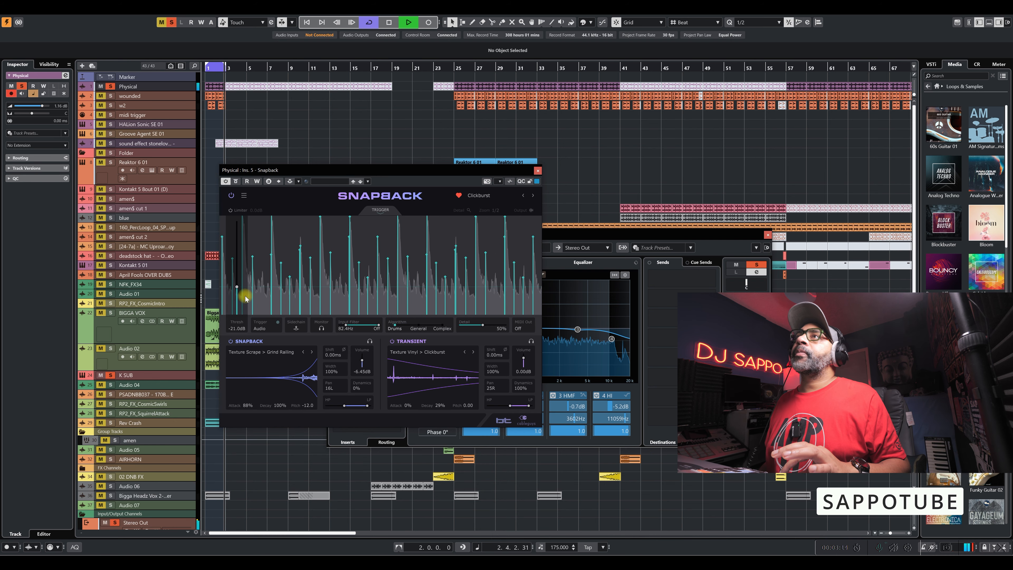
key("space")
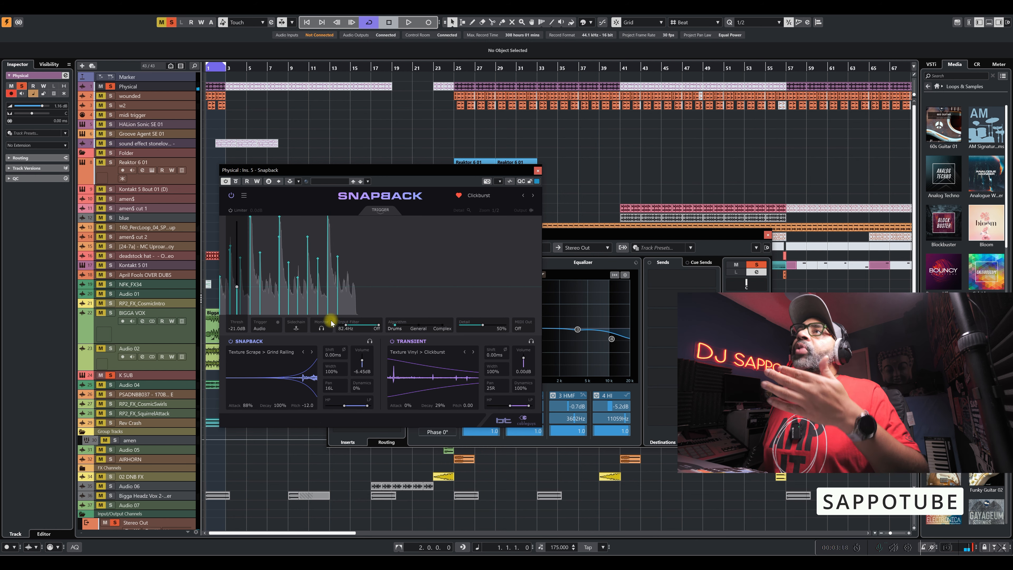
Set the trigger threshold to -26.8 dB with the loop as reference and switch the trigger source to MIDI.
left_click_drag(235, 285, 237, 222)
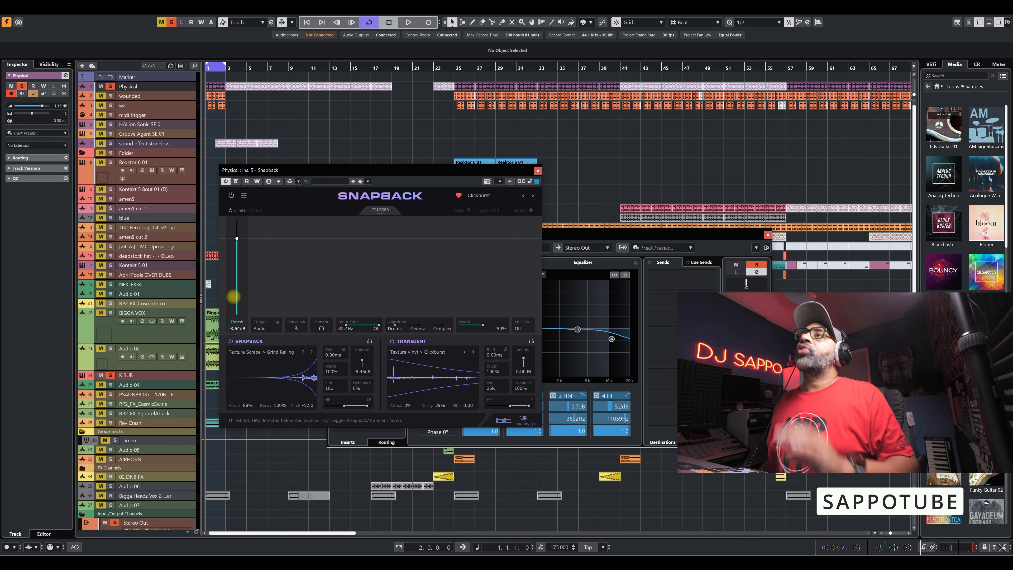
key("space")
left_click_drag(234, 296, 236, 272)
key("space")
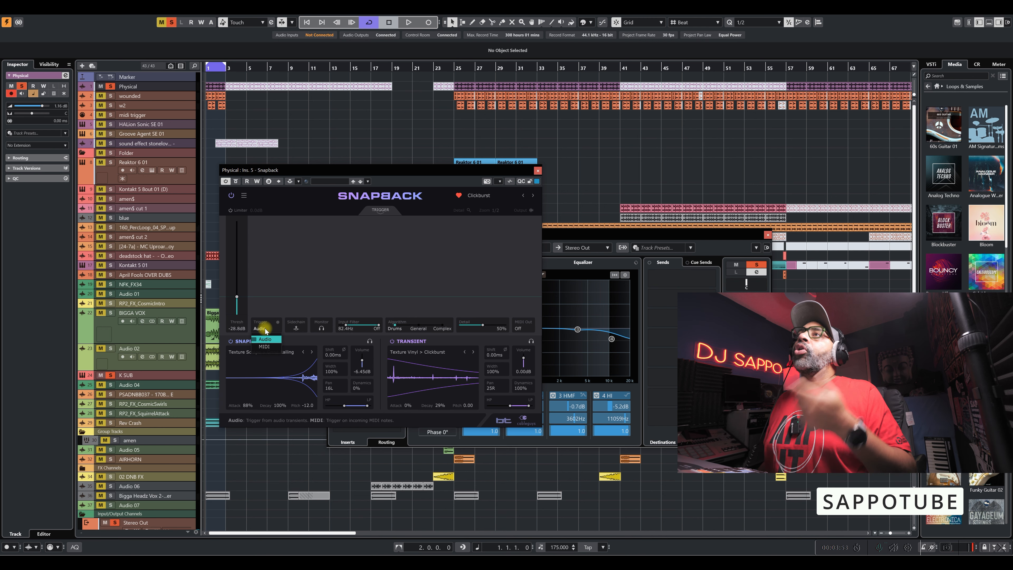
left_click(264, 347)
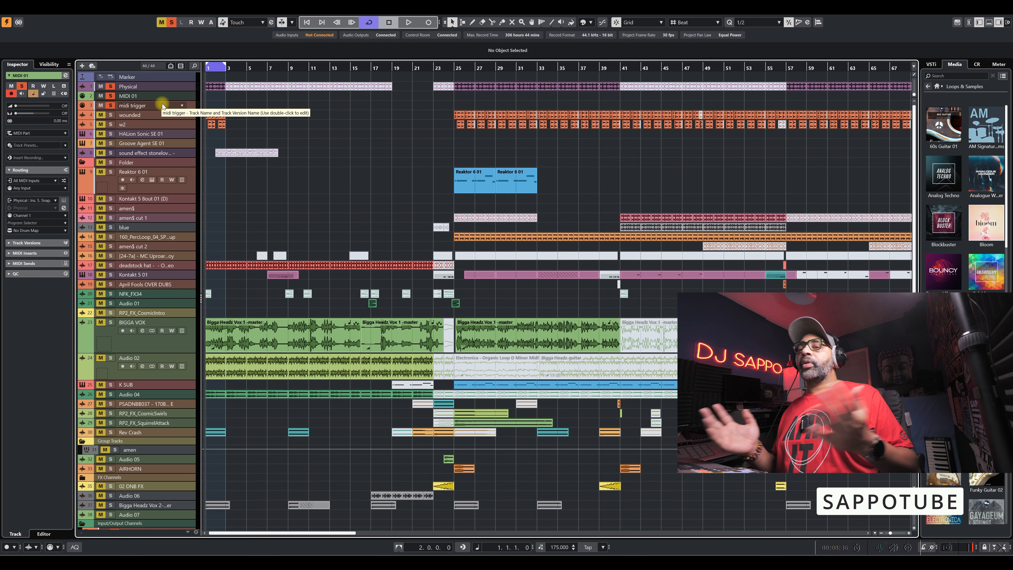
right_click(186, 95)
mouse_move(204, 99)
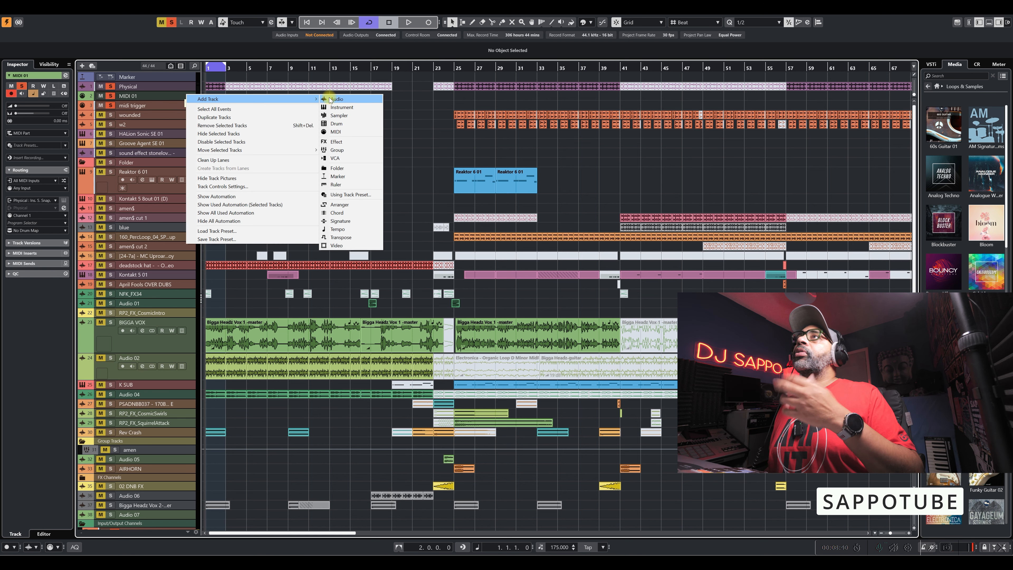
left_click(345, 134)
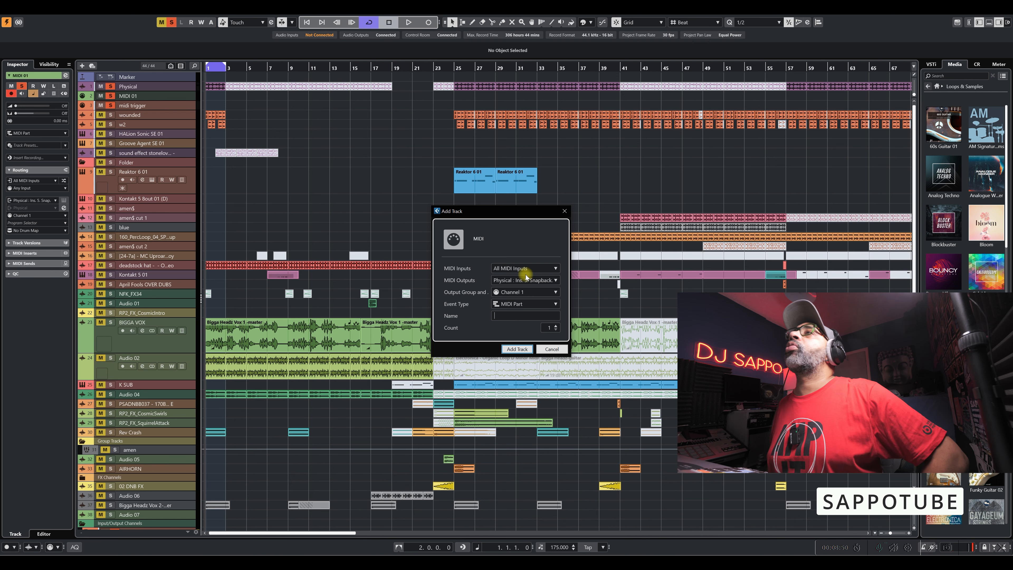
left_click(550, 349)
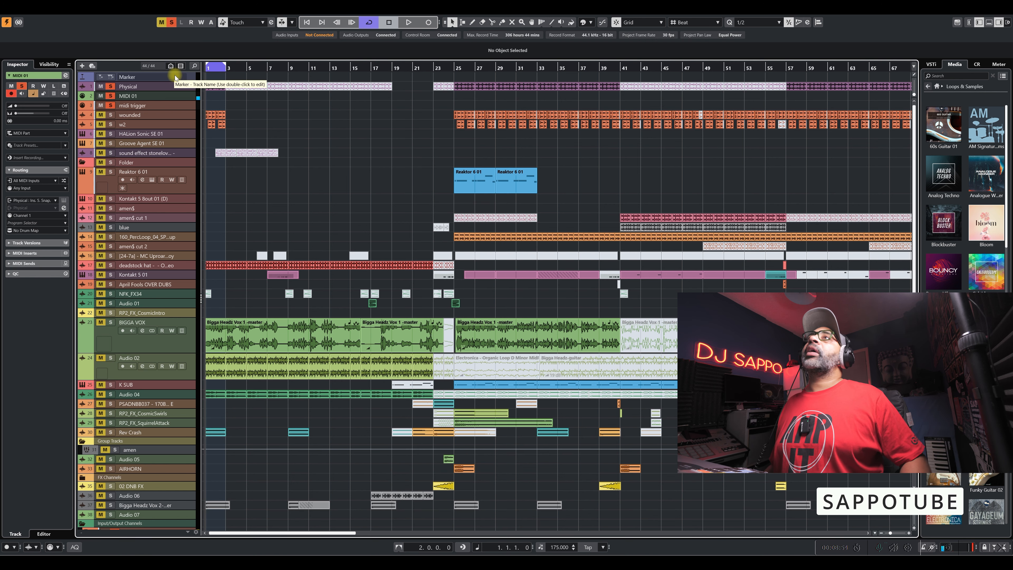
Open the Physical track's channel settings and bring up its Snapback insert.
left_click(164, 88)
key("e")
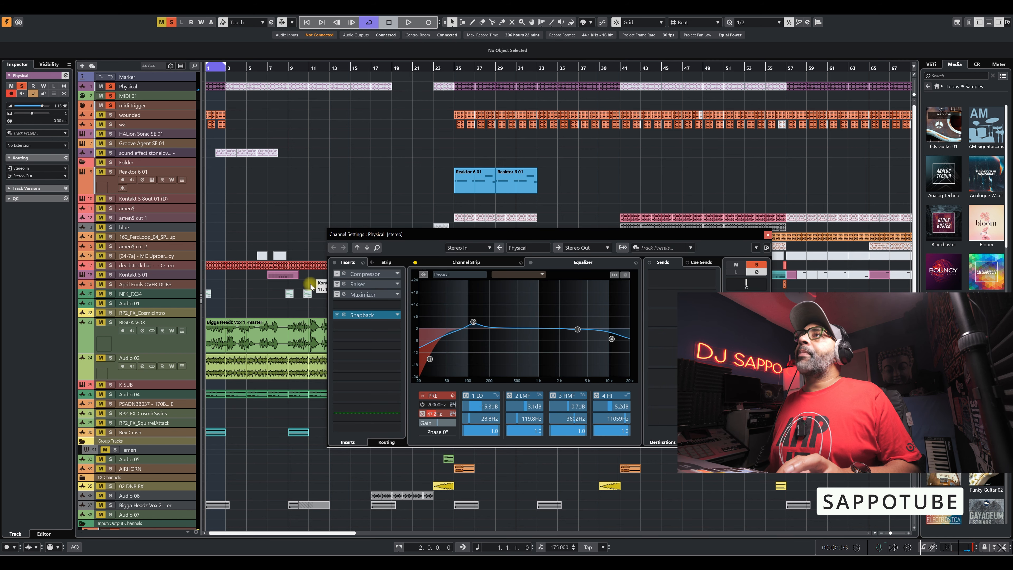
left_click(342, 315)
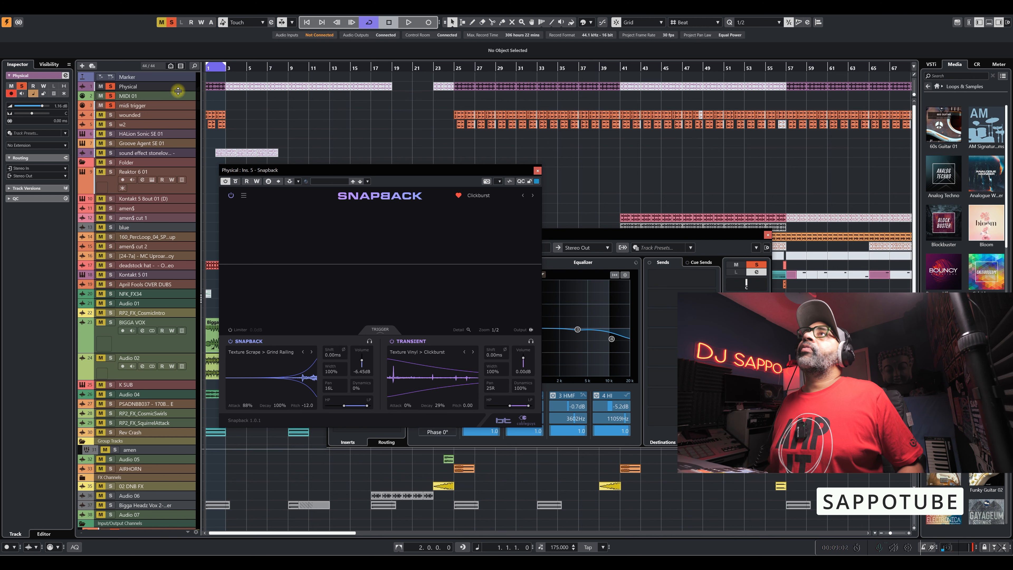
Select the MIDI 01 track, then load and audition the Dusty preset from Snapback's Loop category over the playing loop.
left_click(191, 98)
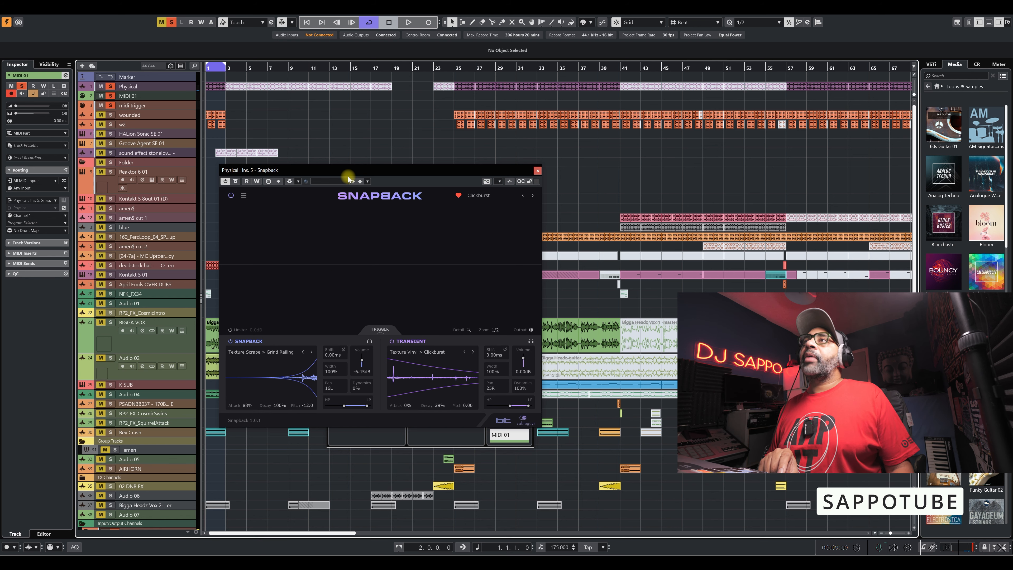
key("space")
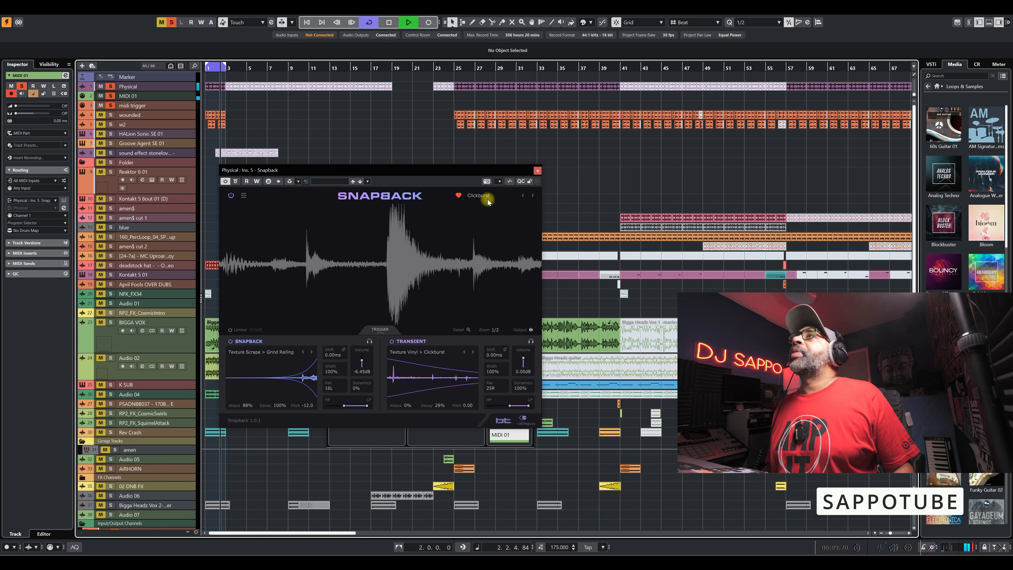
left_click(480, 194)
left_click(420, 285)
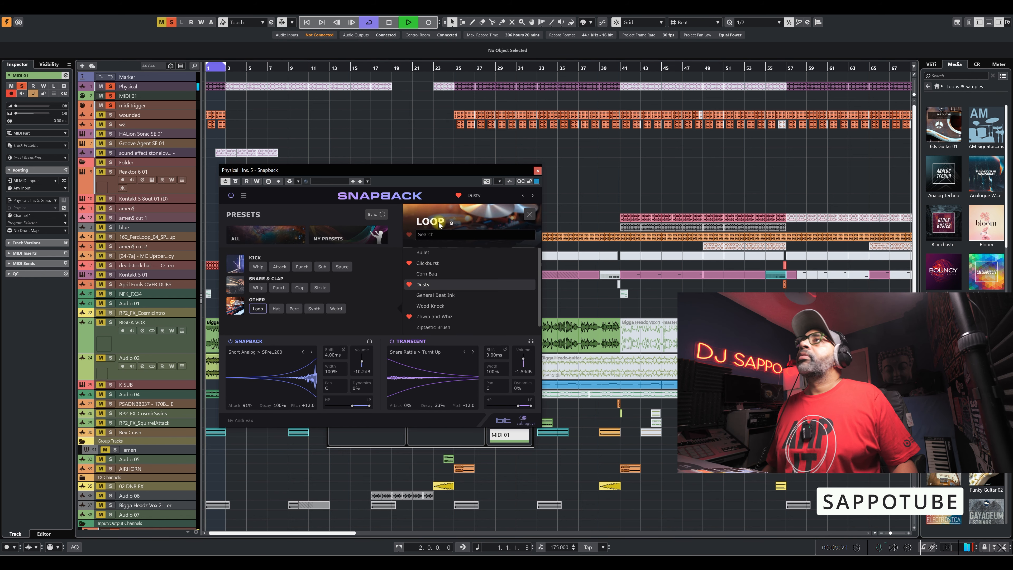
left_click(529, 215)
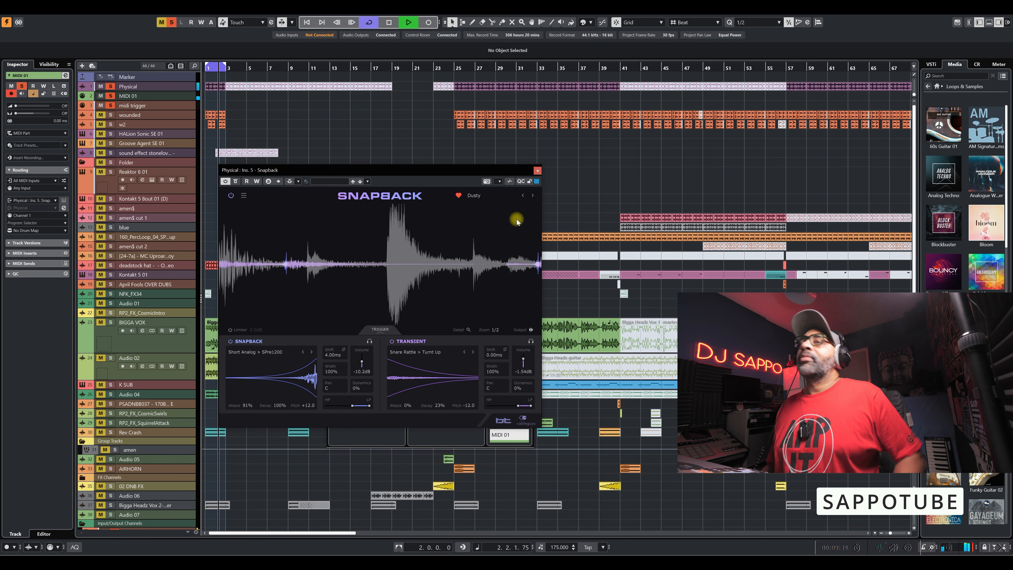
key("space")
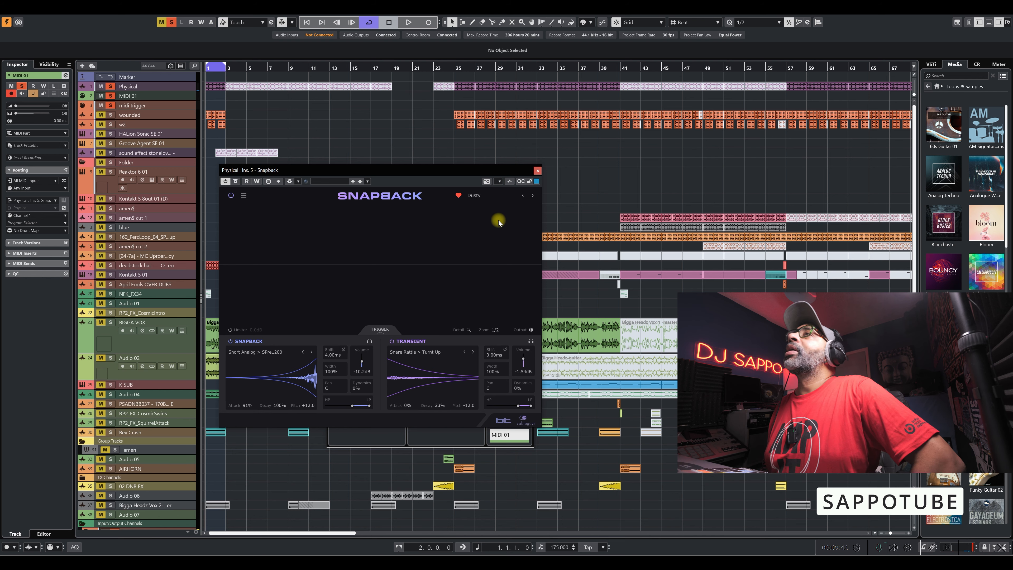
Switch Snapback's trigger source to Audio and set the threshold to -19.2 dB with the loop as reference.
left_click(380, 330)
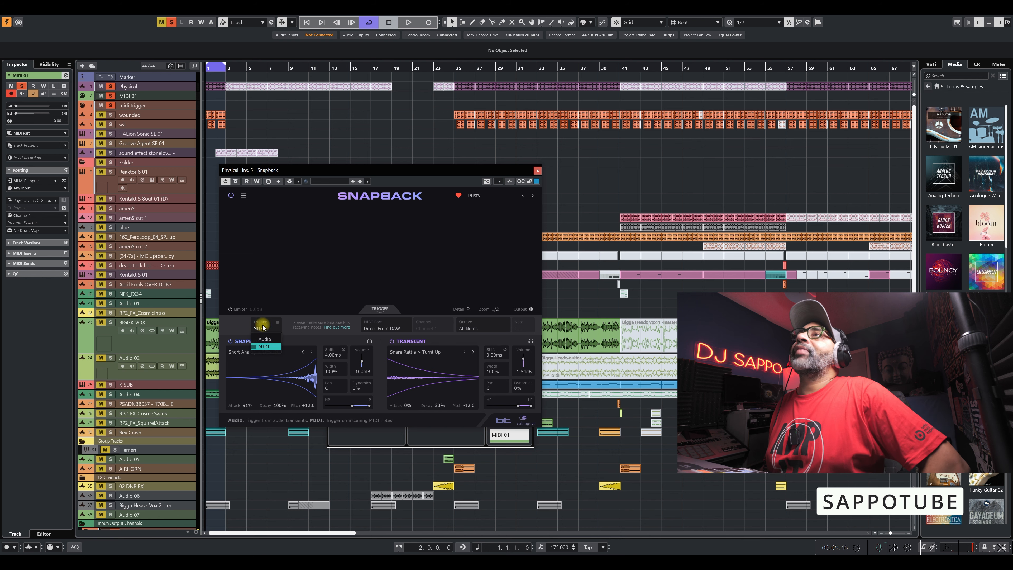
left_click(265, 340)
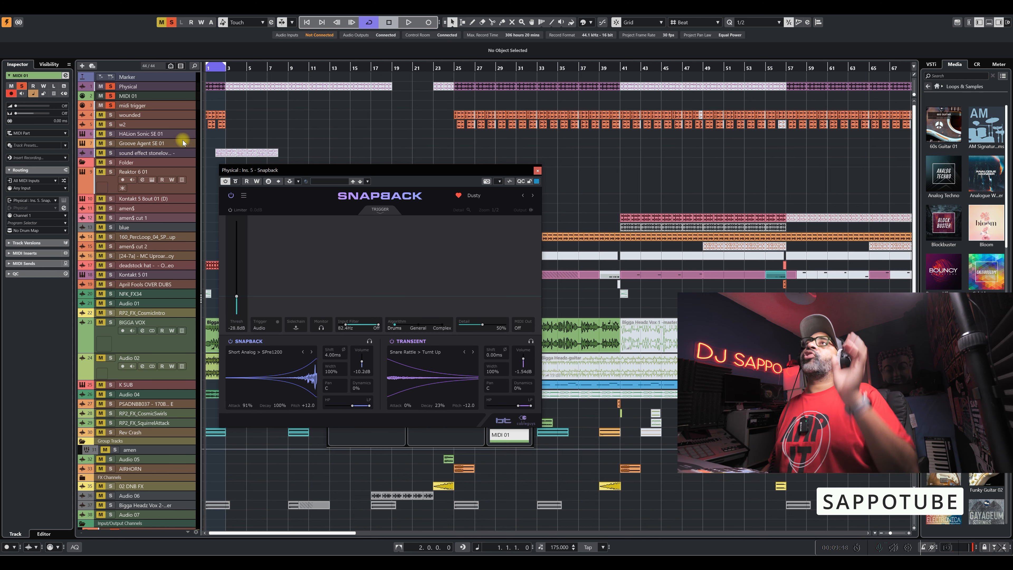
key("space")
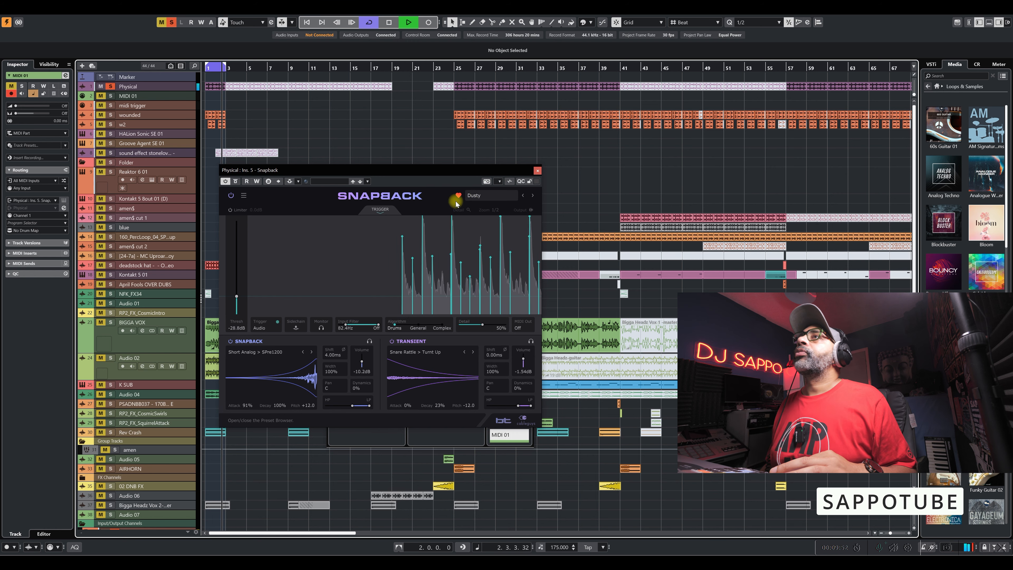
key("space")
double_click(236, 296)
key("space")
left_click_drag(237, 296, 267, 292)
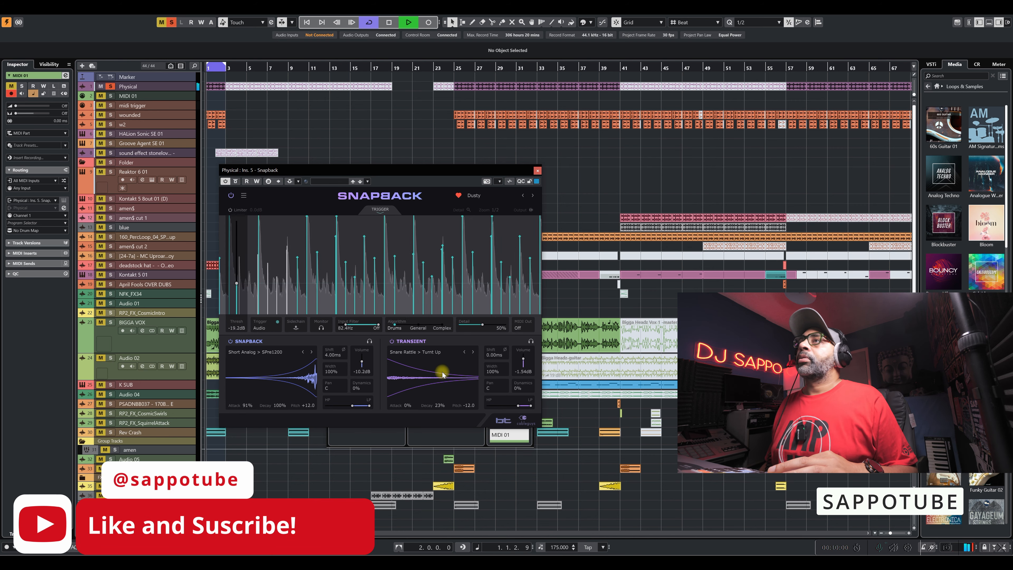
key("space")
Lower the high-pass and low-pass filter cutoffs on both the Snapback and Transient layers and audition the loop.
mouse_move(355, 406)
mouse_move(356, 407)
left_mouse_down()
mouse_move(324, 407)
mouse_move(346, 406)
left_mouse_up()
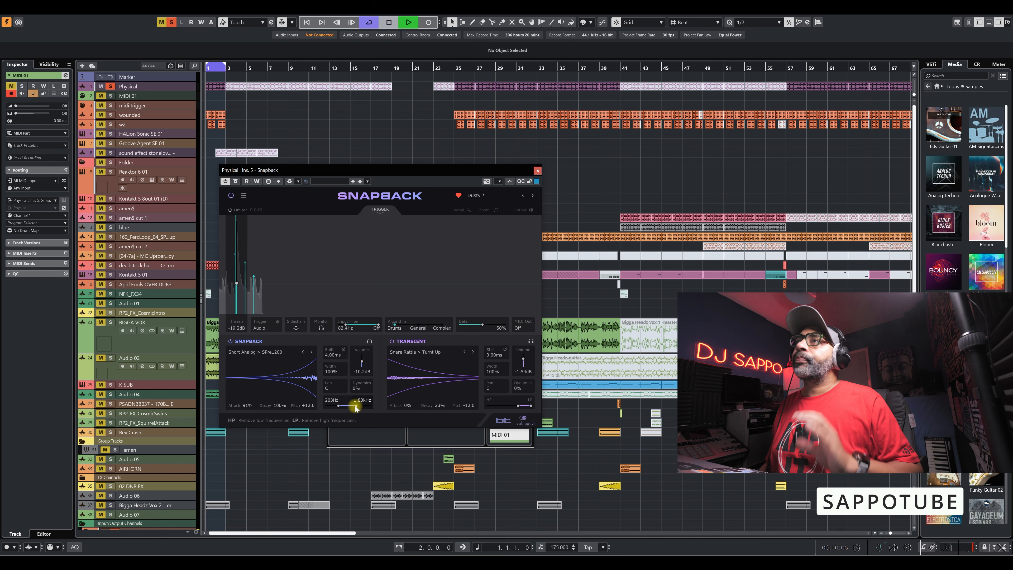
key("space")
mouse_move(505, 407)
mouse_move(518, 406)
left_mouse_down()
mouse_move(494, 406)
mouse_move(526, 407)
mouse_move(500, 410)
left_mouse_up()
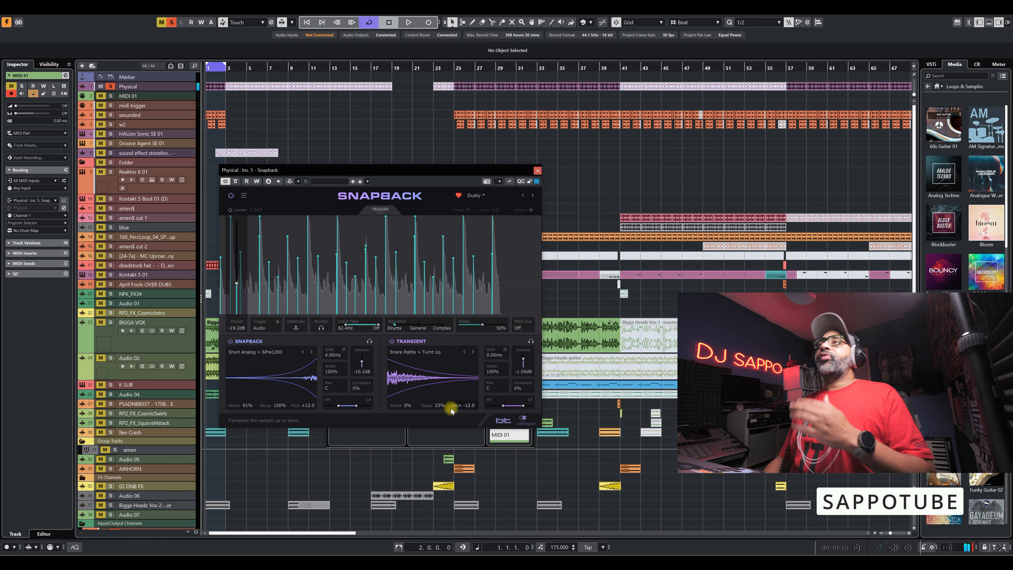
key("space")
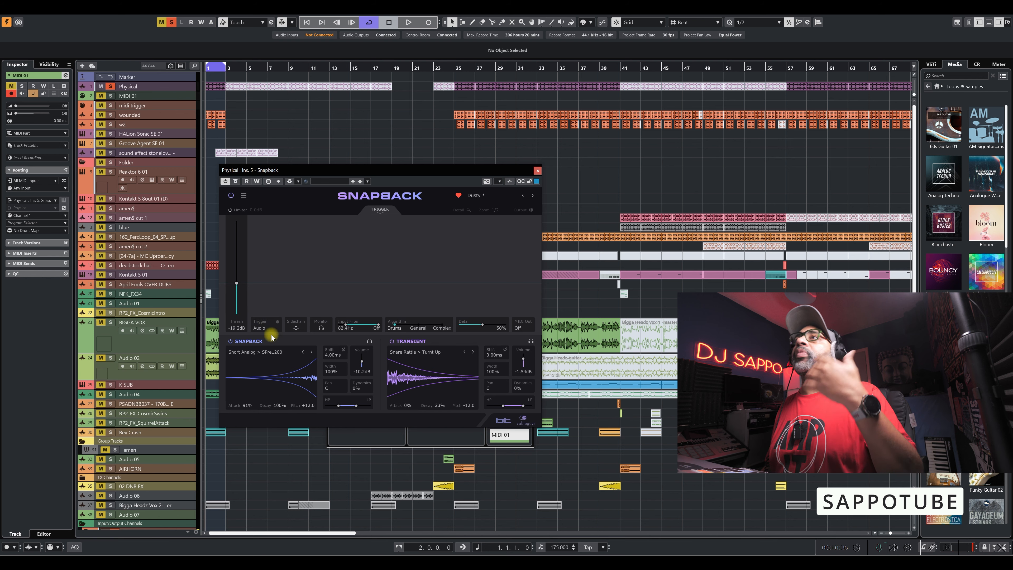
Set the trigger source back to MIDI, solo the MIDI 01 track, and audition MIDI-triggered hits over the loop.
left_click(268, 349)
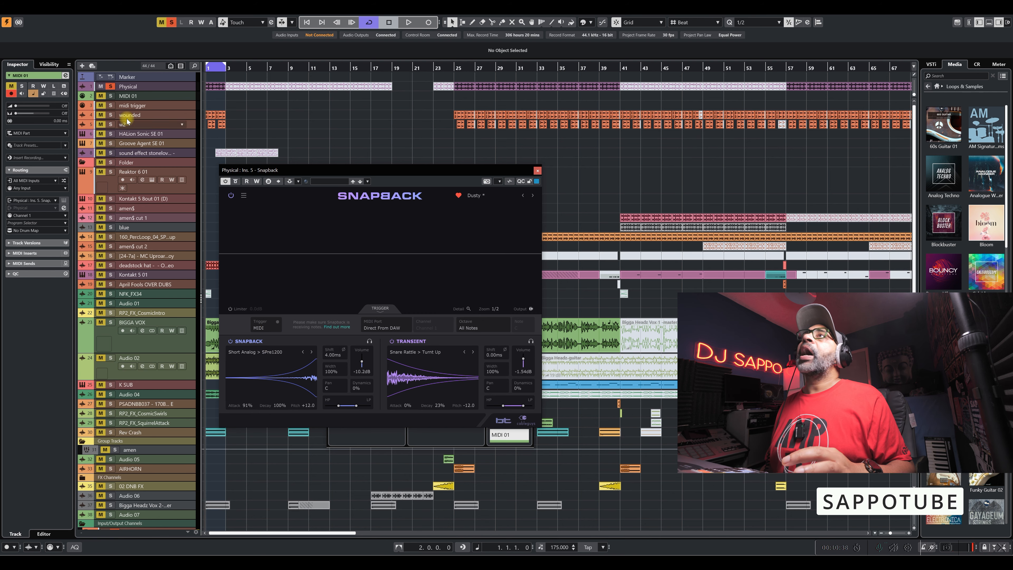
left_click(110, 95)
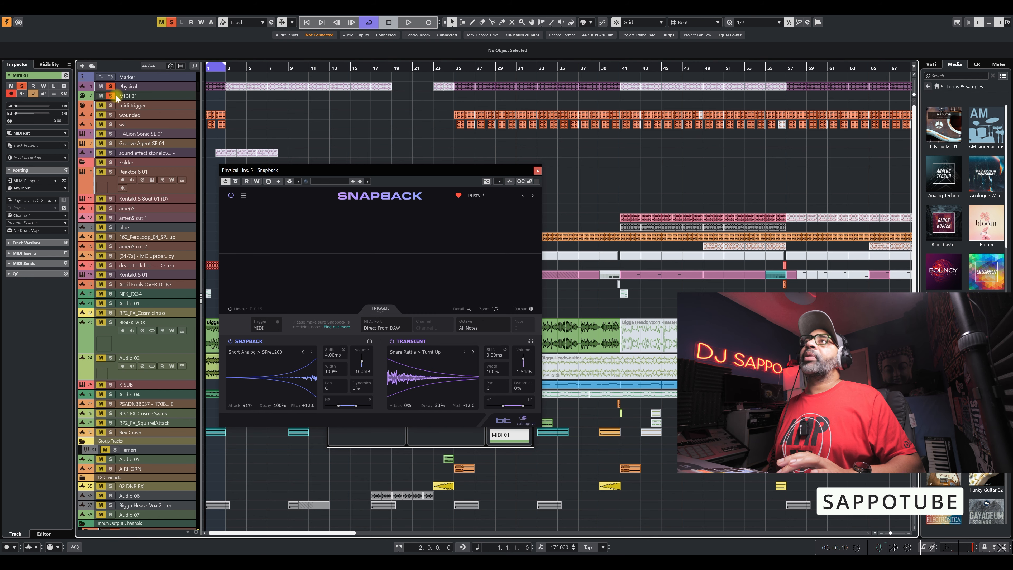
key("space")
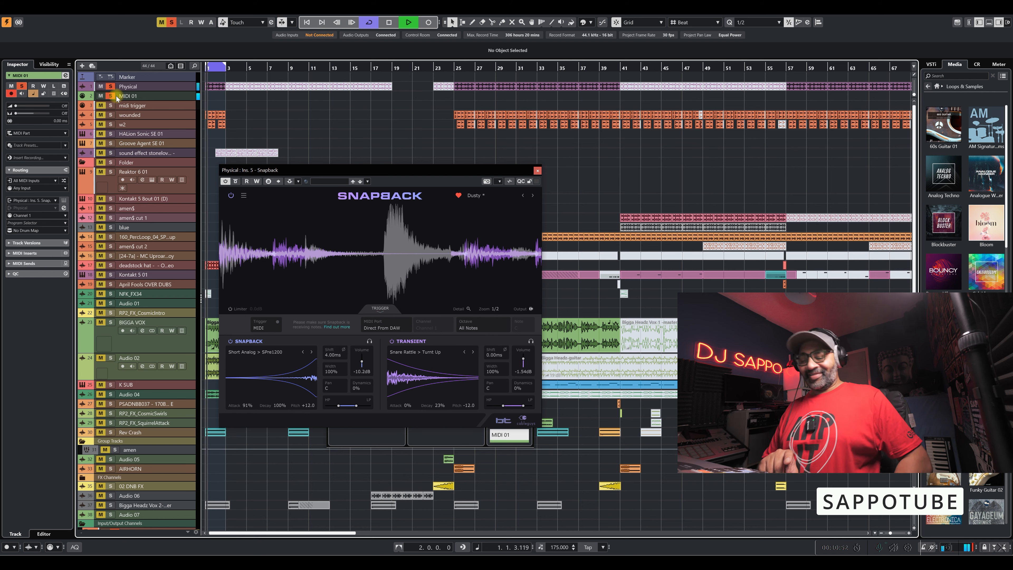
key("space")
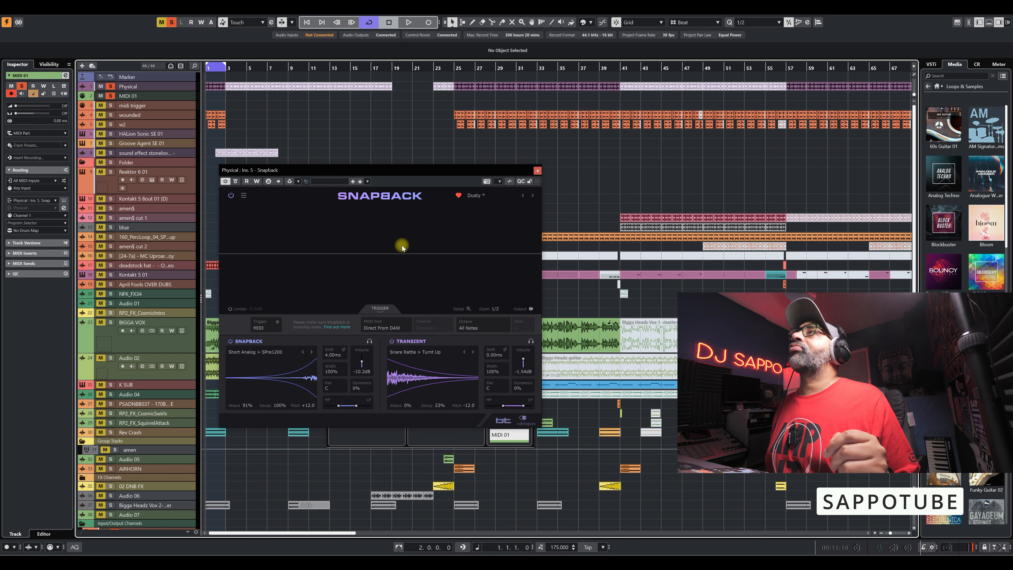
Load the Zhwip and Whiz preset from the Loop category, audition it, and close the preset browser.
left_click(489, 200)
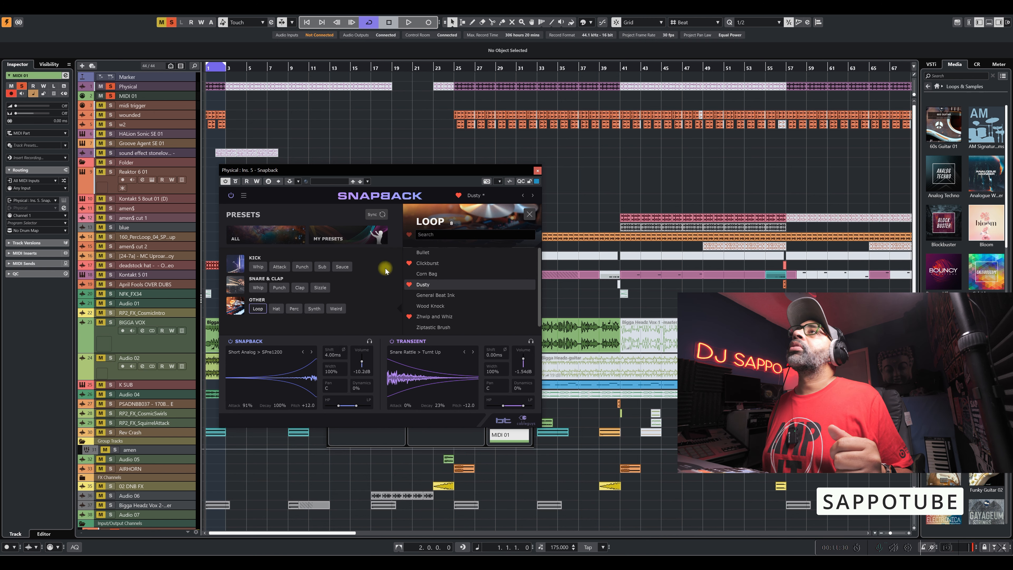
left_click(438, 316)
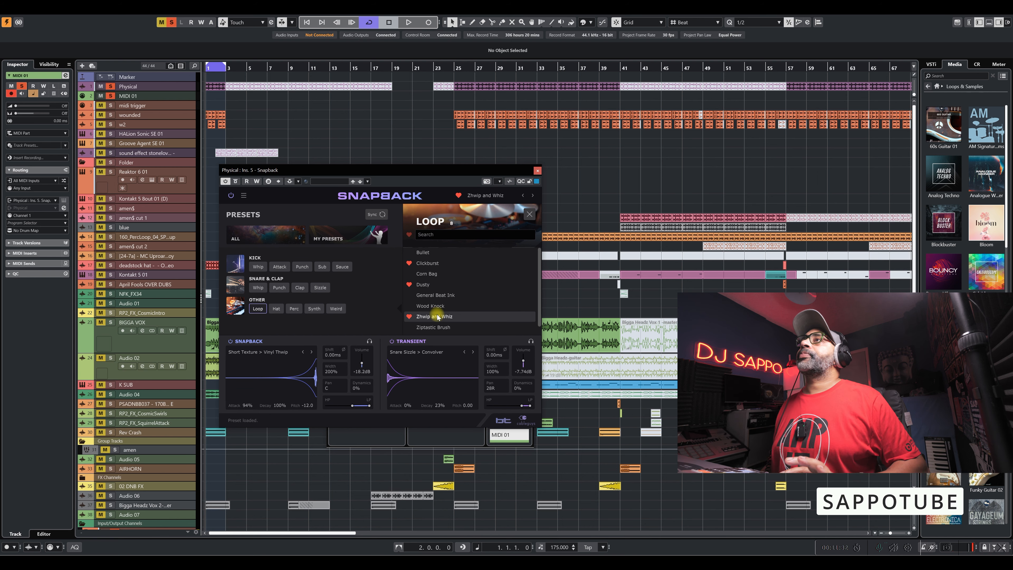
key("space")
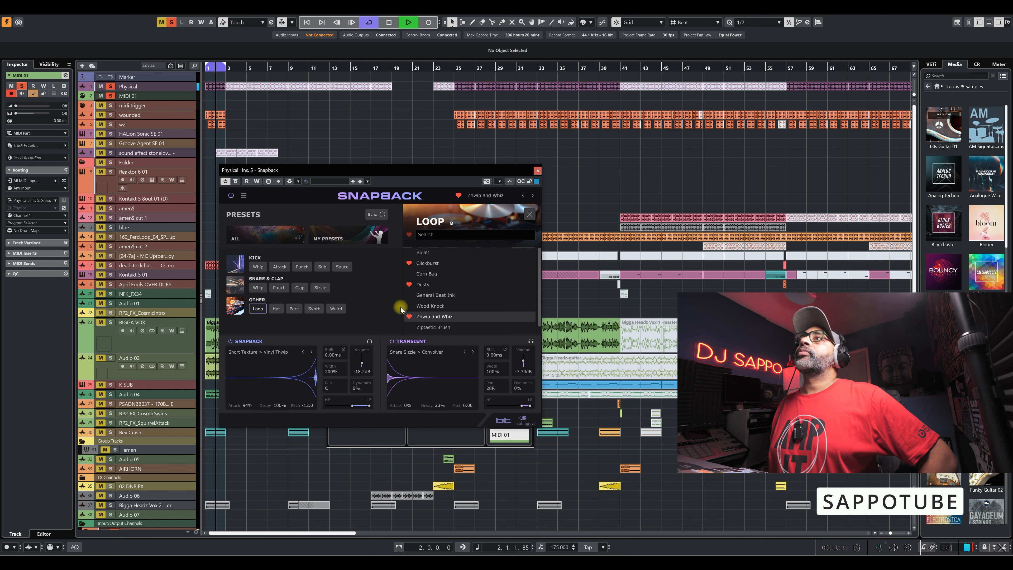
left_click(529, 215)
Switch the trigger source to Audio and compare the loop with Snapback bypassed and active.
left_click(267, 328)
left_click(263, 339)
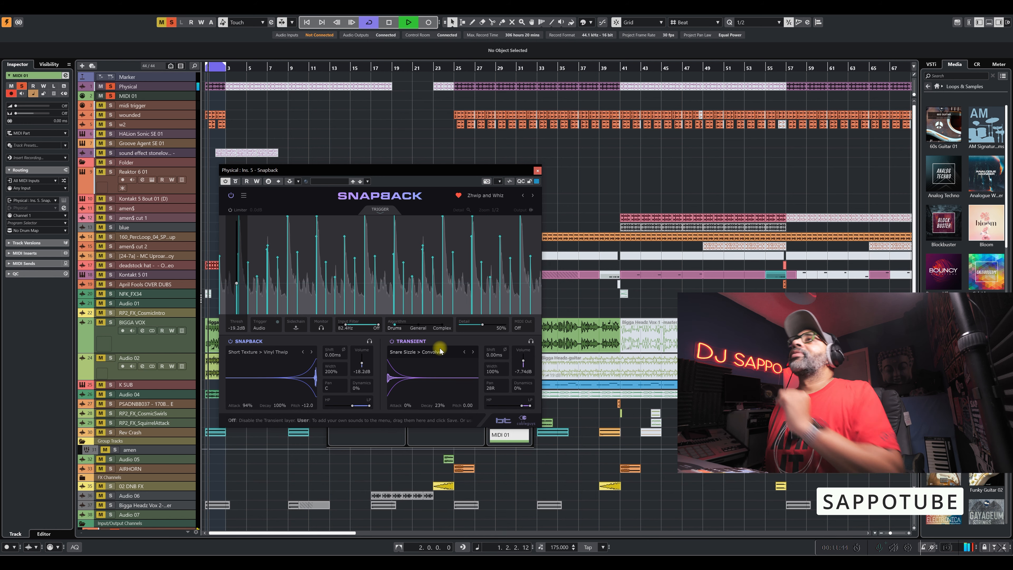
left_click(235, 181)
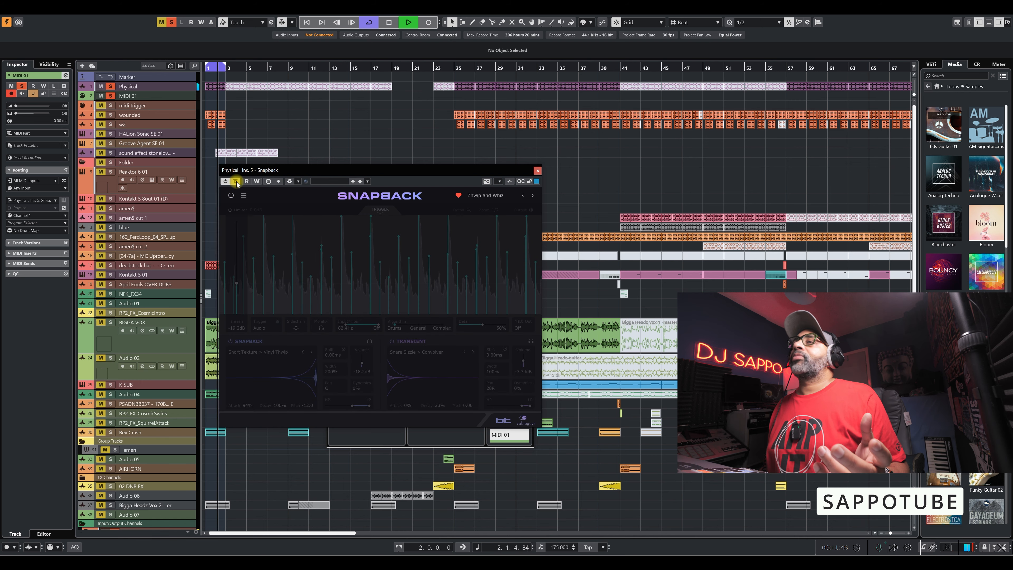
left_click(235, 181)
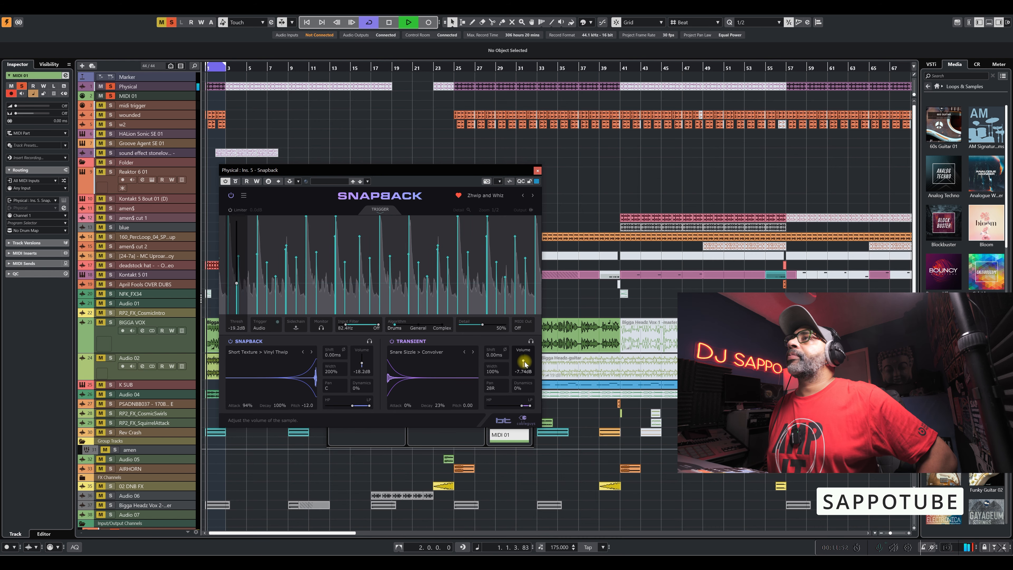
Set the Transient layer's volume to 0.60 dB and close the trigger view.
left_click_drag(523, 361, 522, 356)
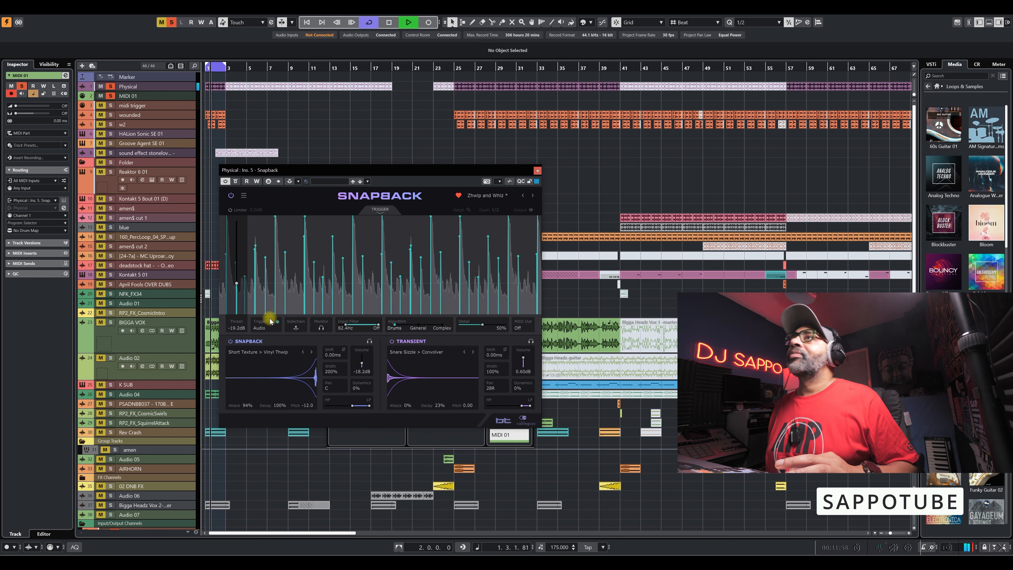
left_click(381, 209)
key("space")
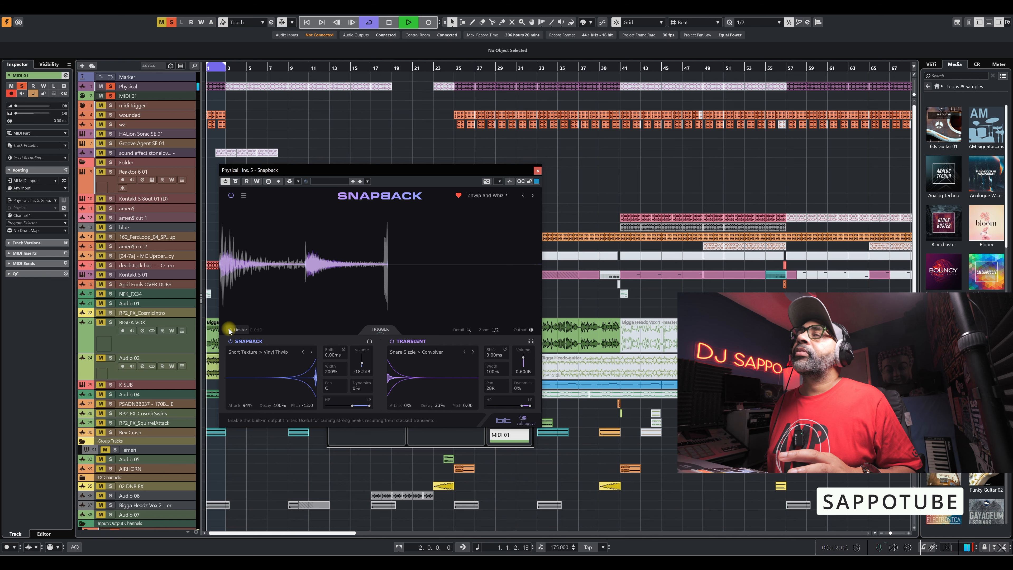
Enable the output limiter at -3.0 dB, set the Transient decay to 22%, and audition the loop.
left_click(230, 330)
left_click_drag(253, 330, 253, 336)
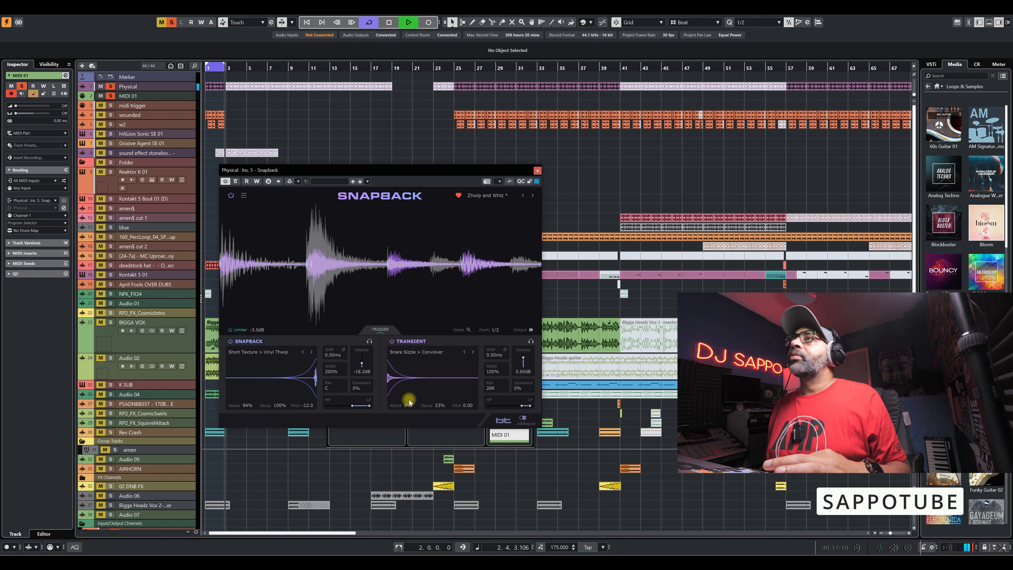
mouse_move(426, 406)
left_mouse_down()
mouse_move(434, 398)
mouse_move(433, 412)
mouse_move(422, 396)
left_mouse_up()
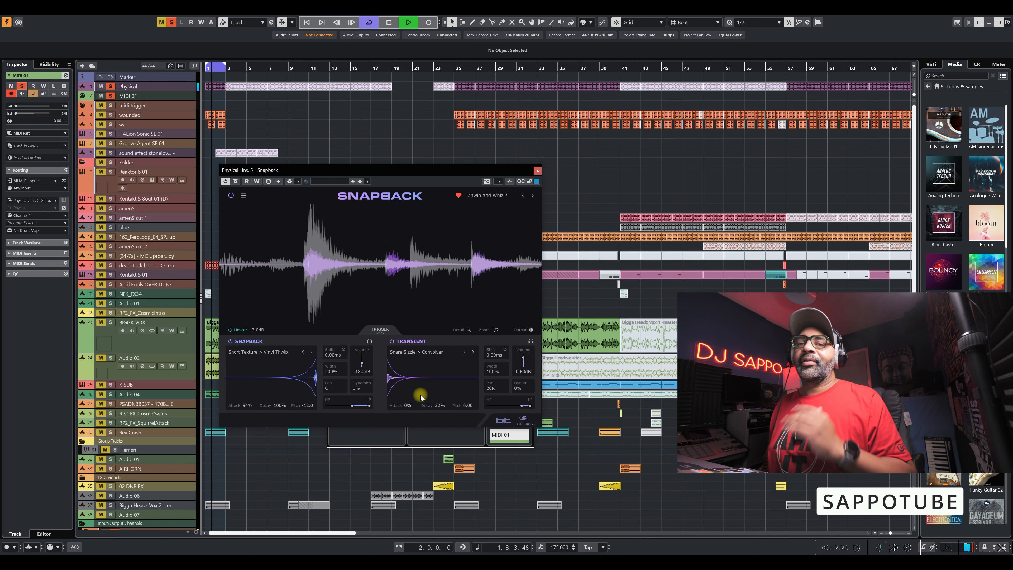
key("space")
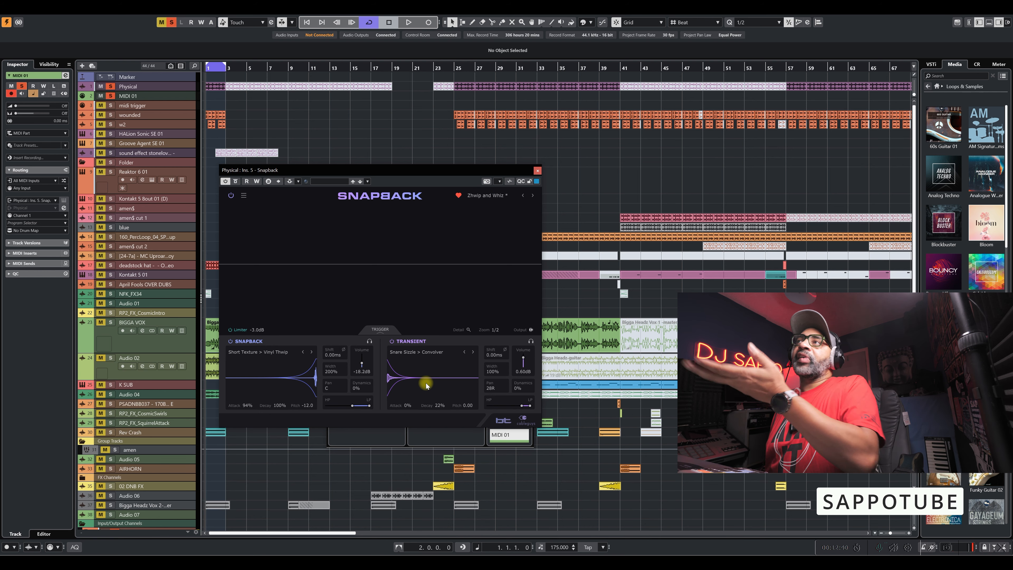
mouse_move(495, 406)
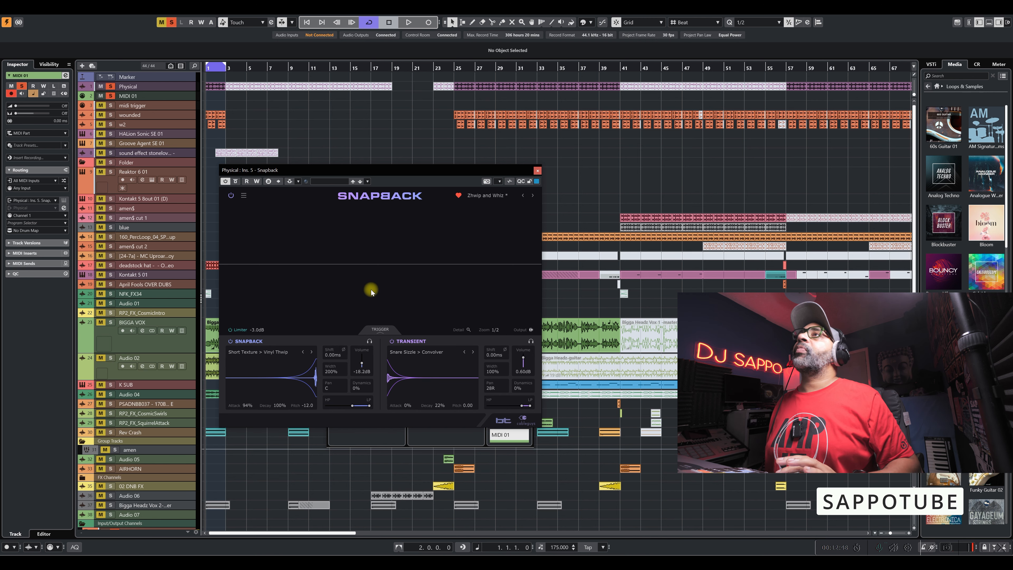
key("space")
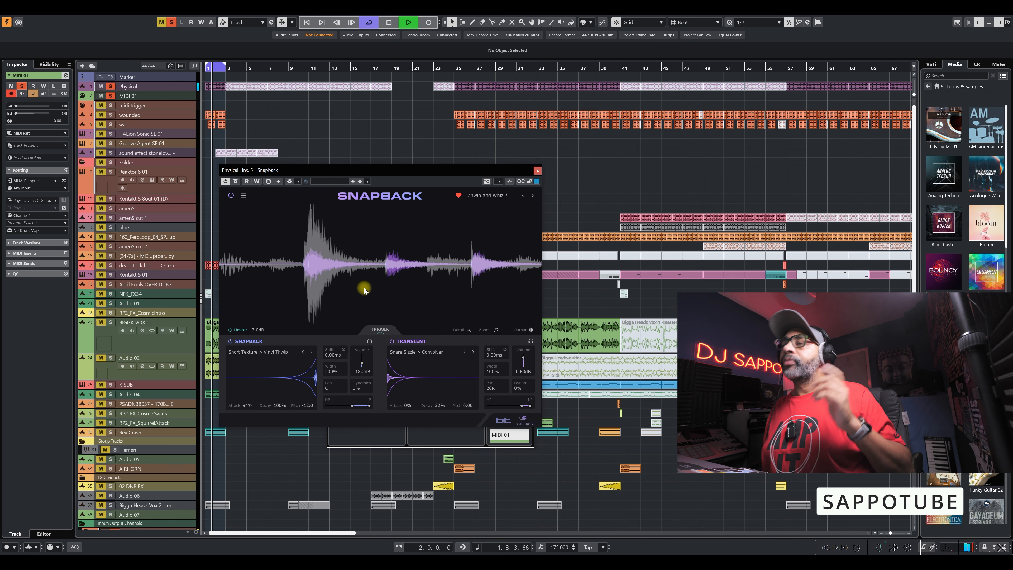
key("space")
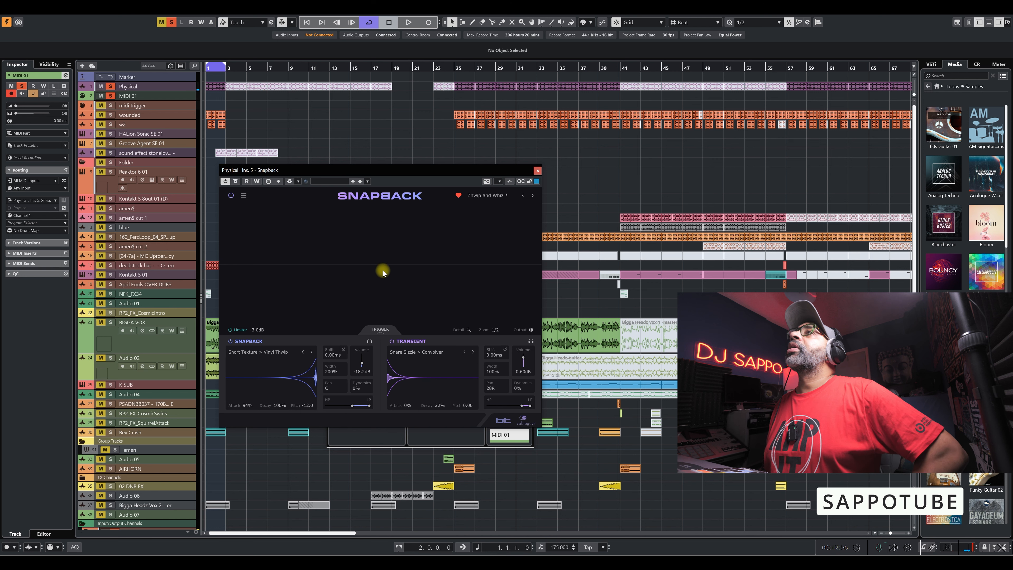
Load the Breathing Room preset from the Kick Sauce category and set its Transient decay to 24% while auditioning the loop.
left_click(484, 192)
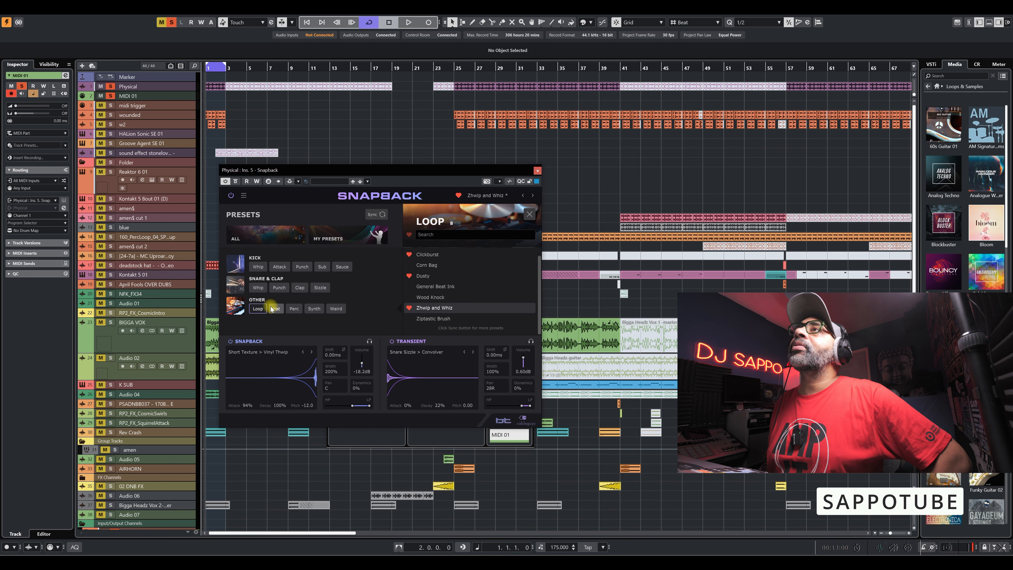
left_click(341, 266)
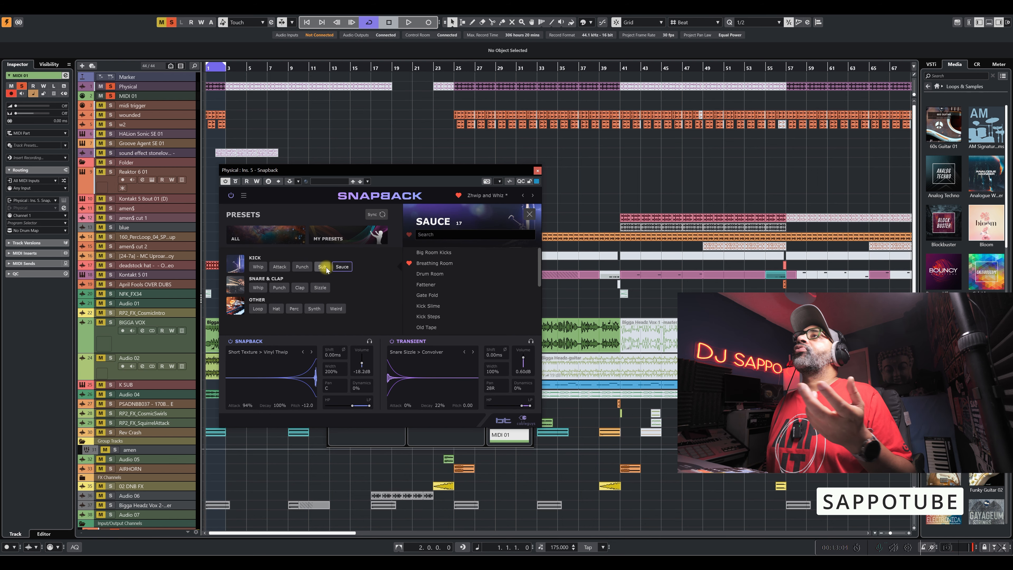
left_click(429, 264)
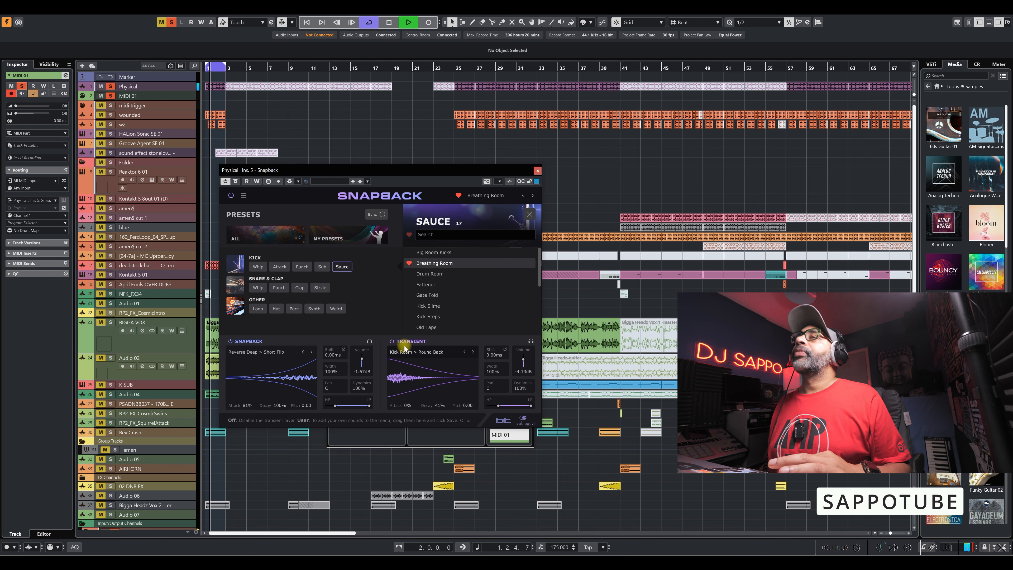
left_click_drag(439, 405, 435, 415)
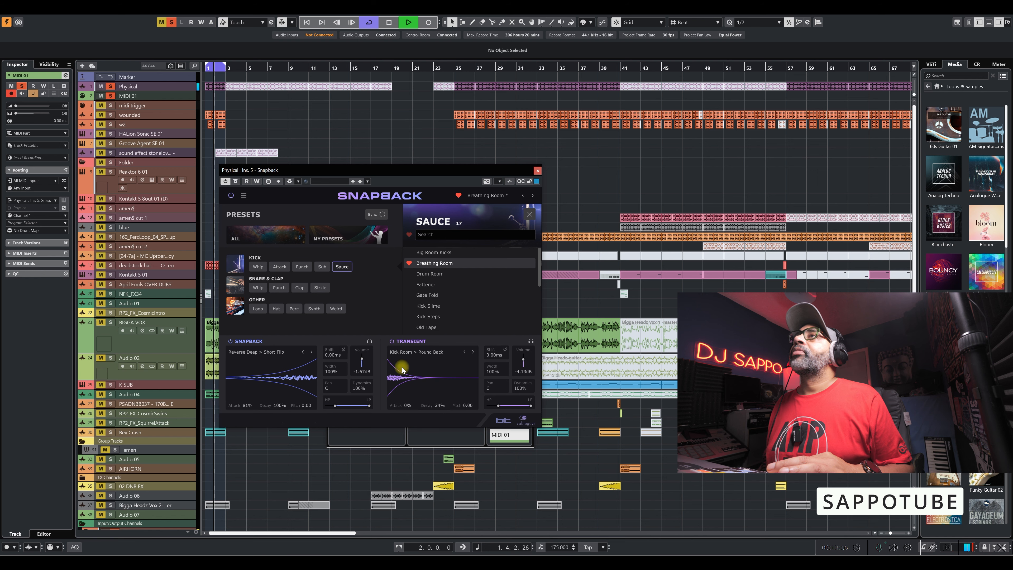
key("space")
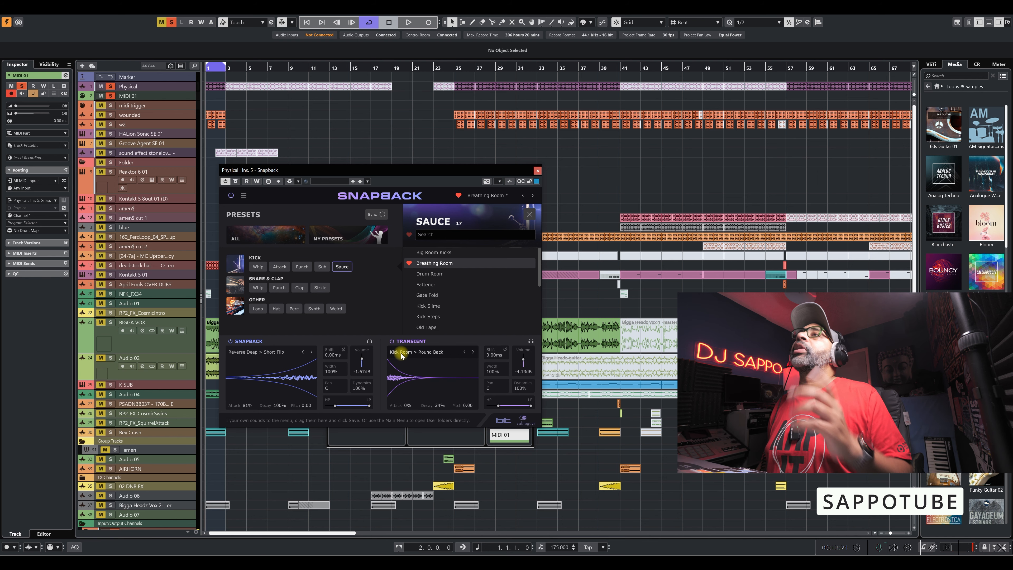
Close the Snapback and channel settings windows, then solo the wounded and w2 tracks instead of Physical and MIDI 01 and play the loop.
left_click(538, 170)
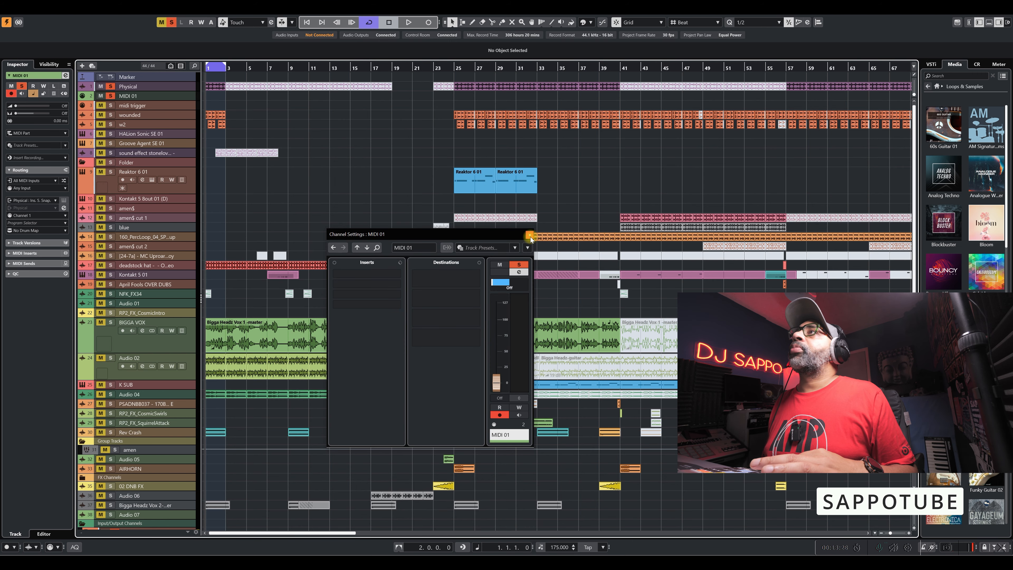
left_click(529, 235)
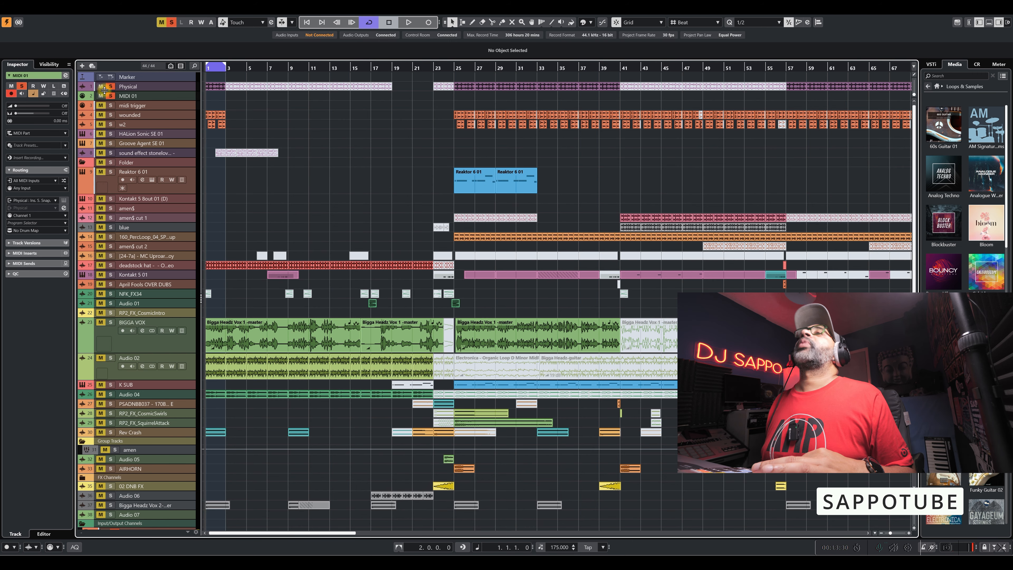
left_click(111, 95)
left_click(110, 86)
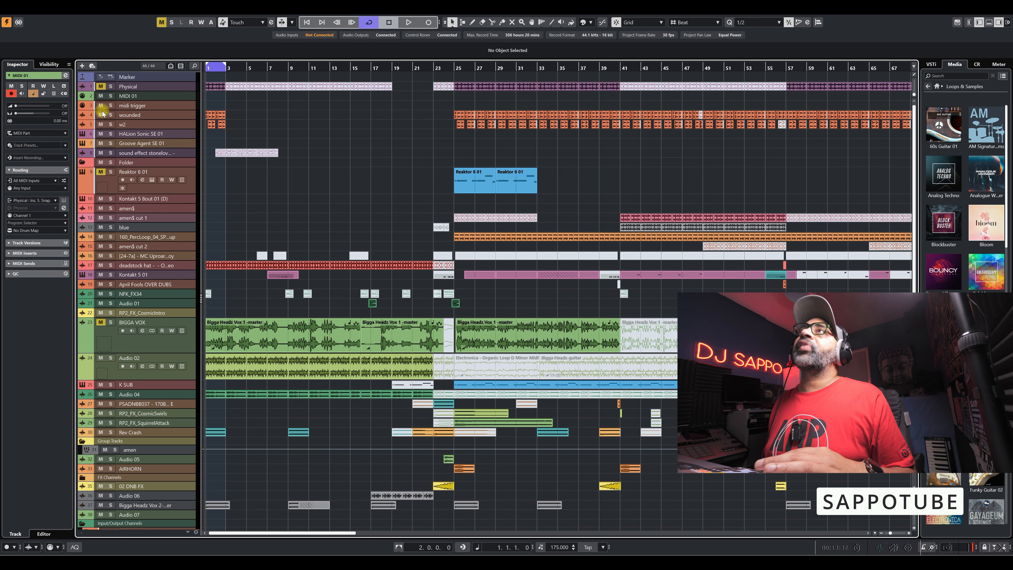
left_click(111, 114)
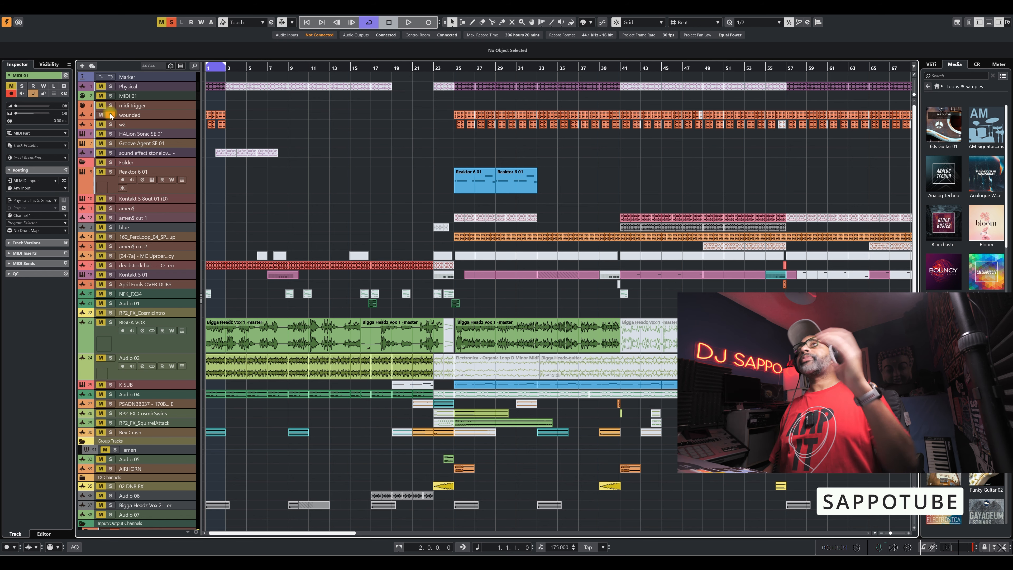
left_click(111, 124)
key("space")
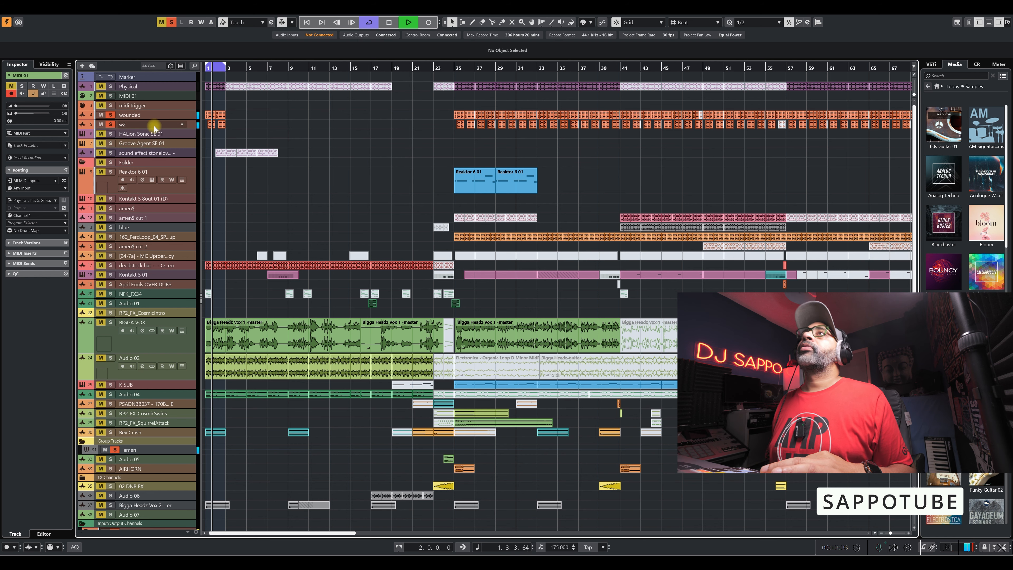
Open the Snapback insert on the w2 track, move its window clear, and show its preset browser.
left_click(155, 126)
key("e")
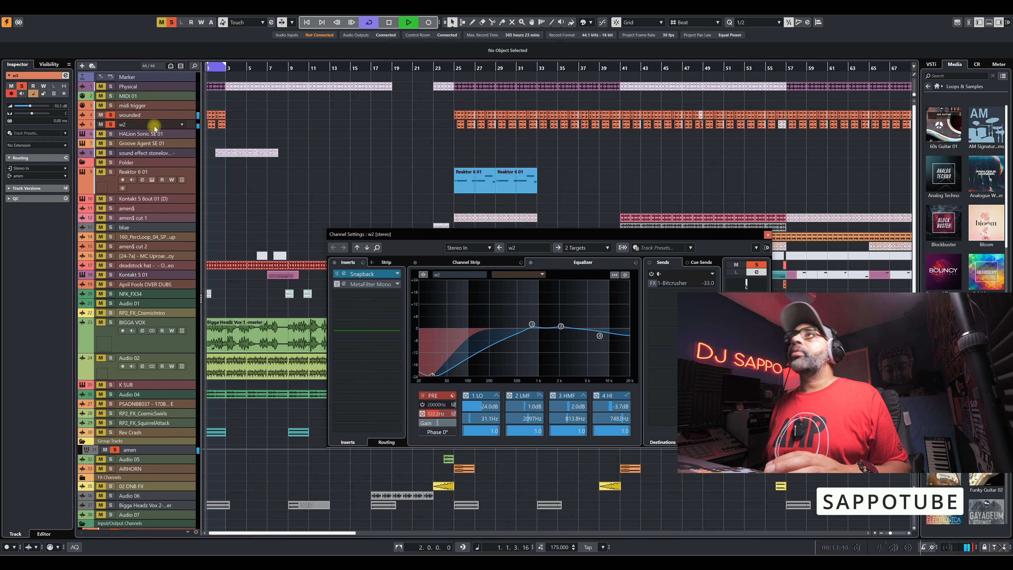
left_click(343, 274)
key("space")
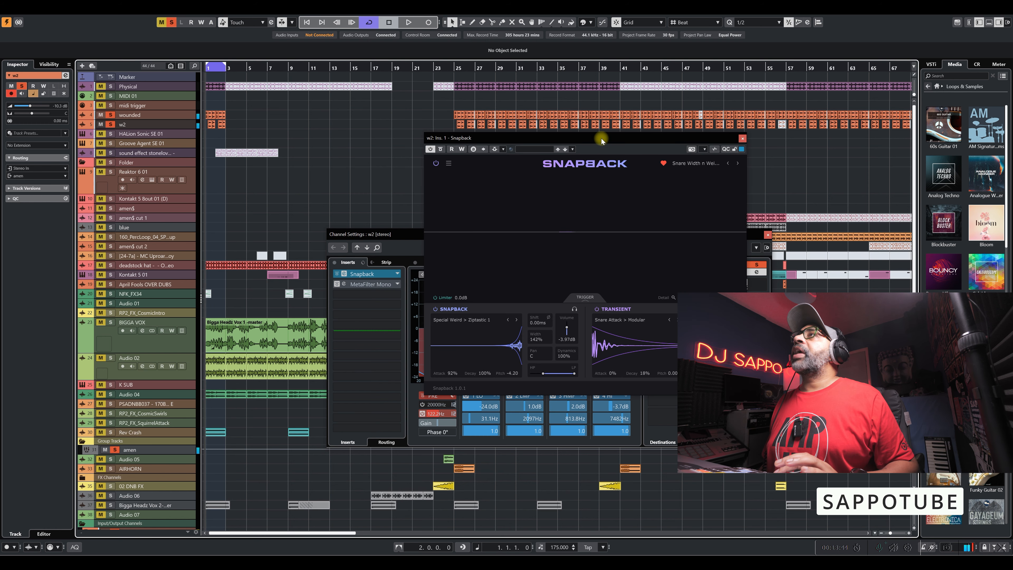
left_click_drag(601, 139, 413, 174)
left_click(511, 195)
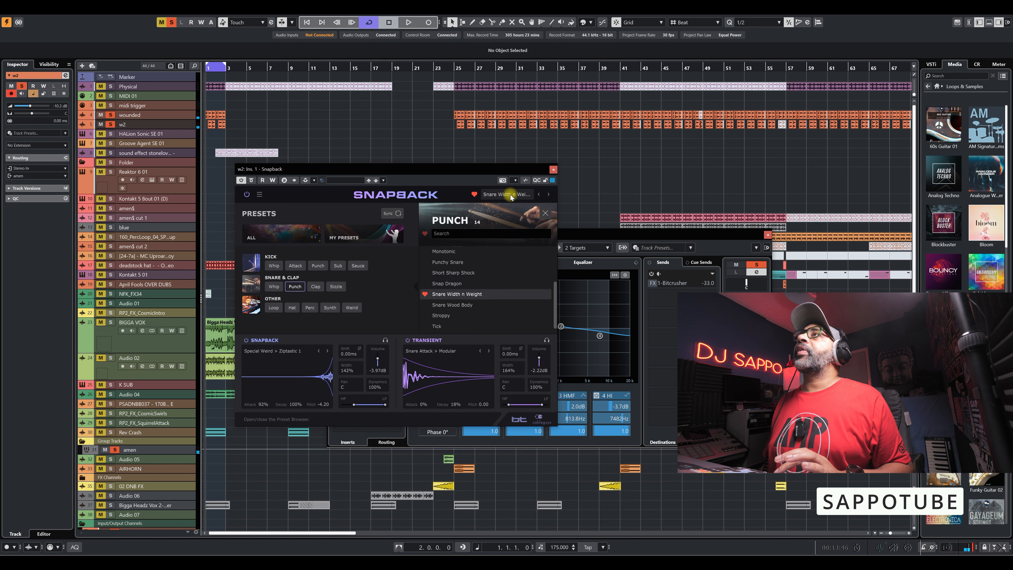
Play the loop with the Snare Width n Weight preset, comparing Snapback bypassed and active.
key("space")
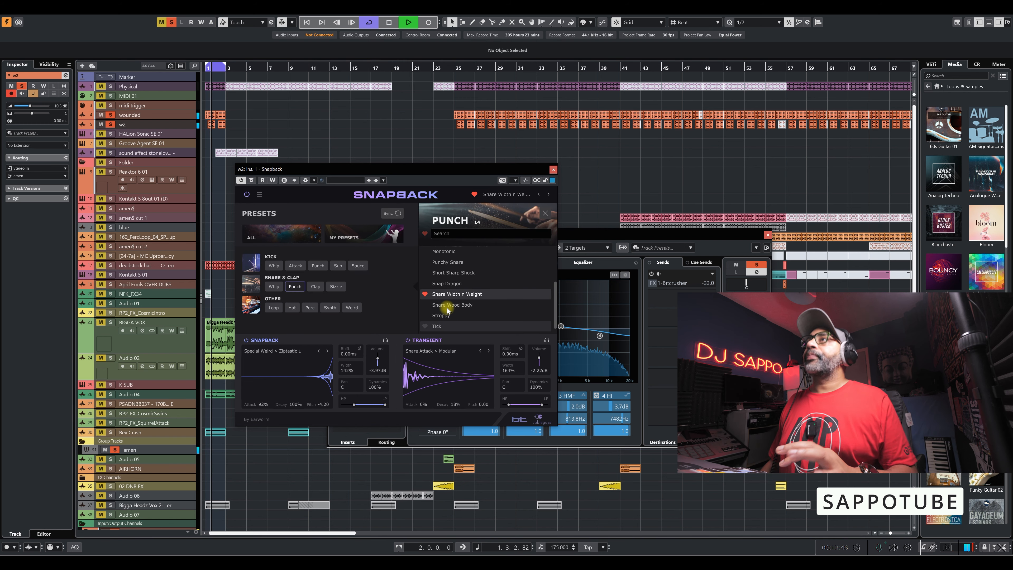
left_click(251, 179)
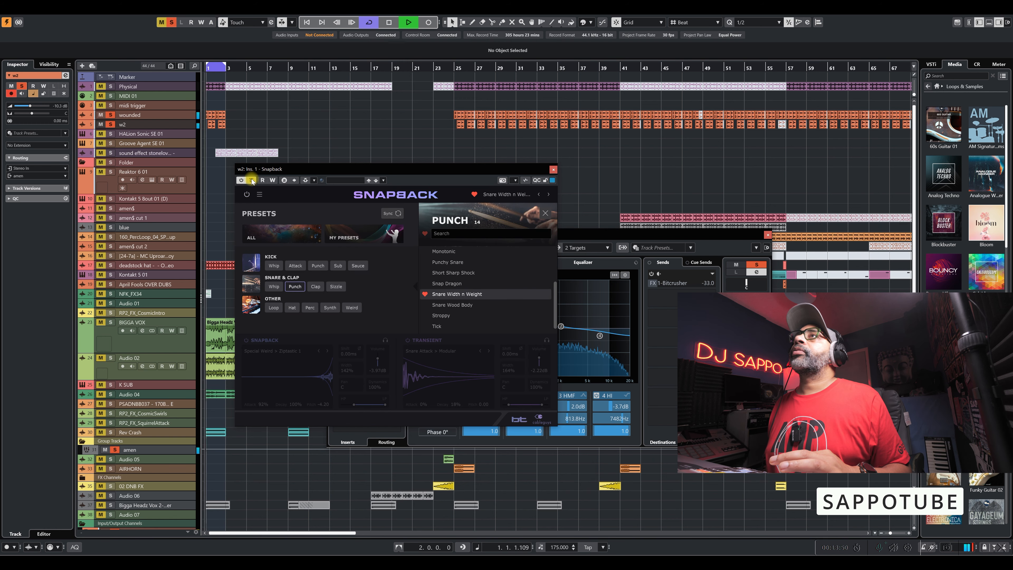
left_click(251, 180)
key("space")
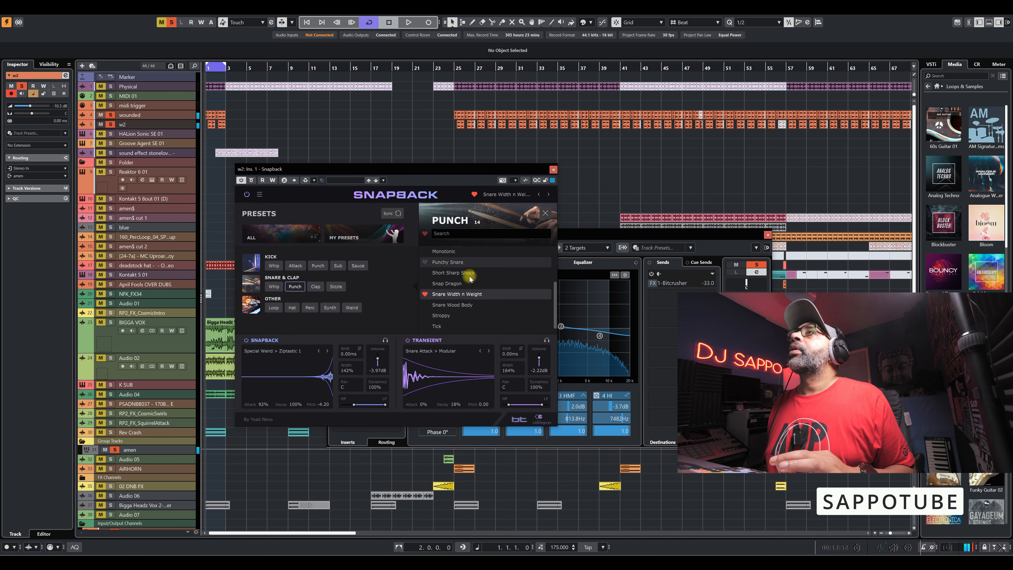
Audition the Disco Snare 1, Disco Snare 2 and Disco Snare 3 presets from the Snare & Clap Clap category on the loop.
scroll(478, 278, "up", 3)
scroll(478, 279, "down", 8)
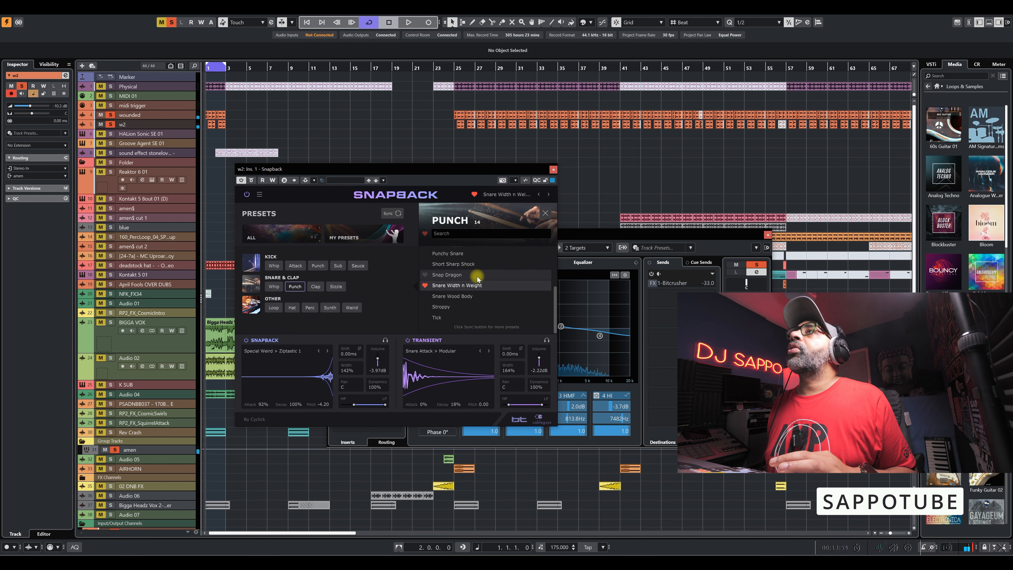
left_click(316, 287)
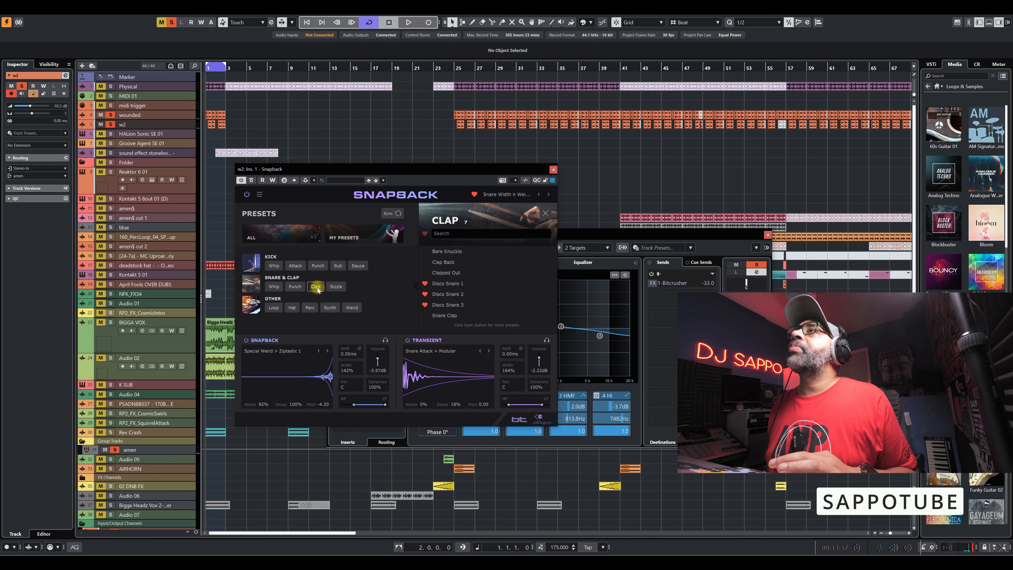
key("space")
left_click(445, 284)
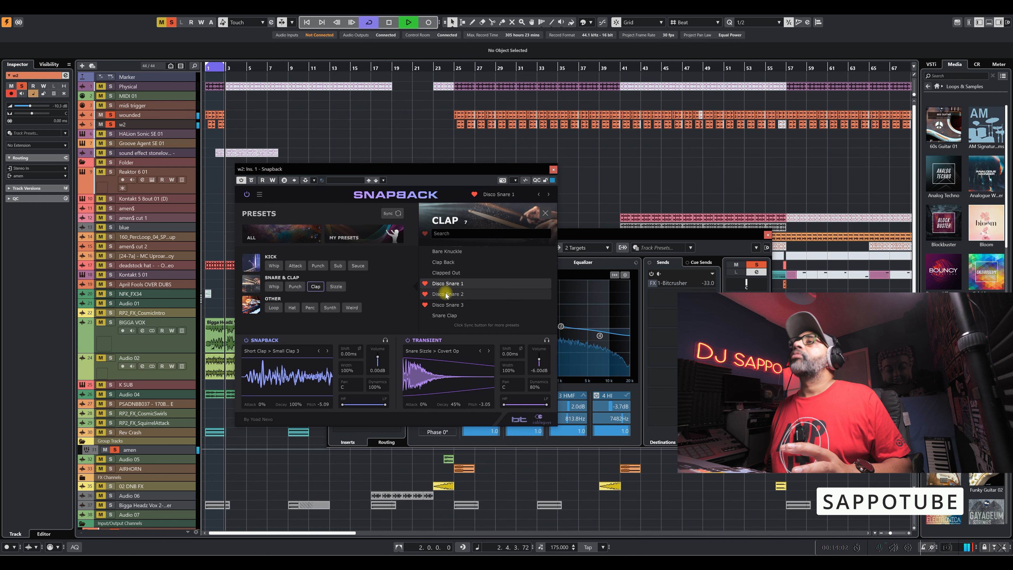
left_click(445, 294)
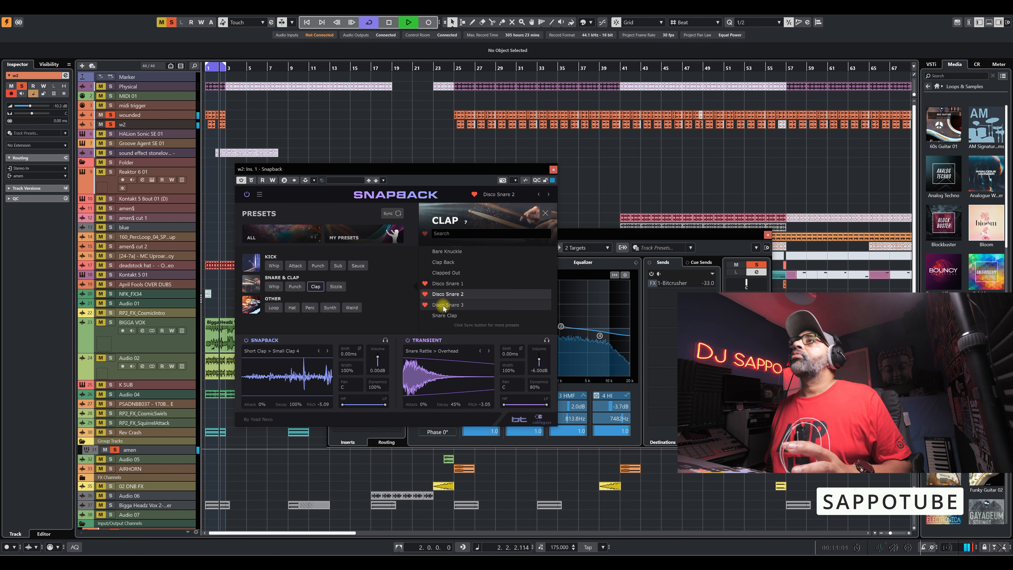
left_click(443, 306)
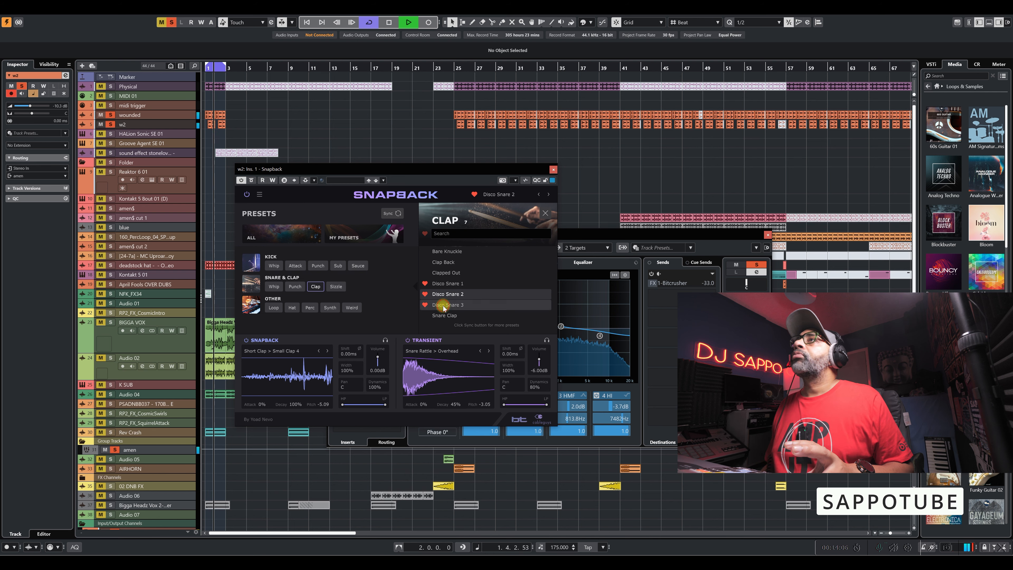
Load the Cymbolism preset from the Snare & Clap Sizzle category and compare the loop with Snapback bypassed and active.
left_click(336, 286)
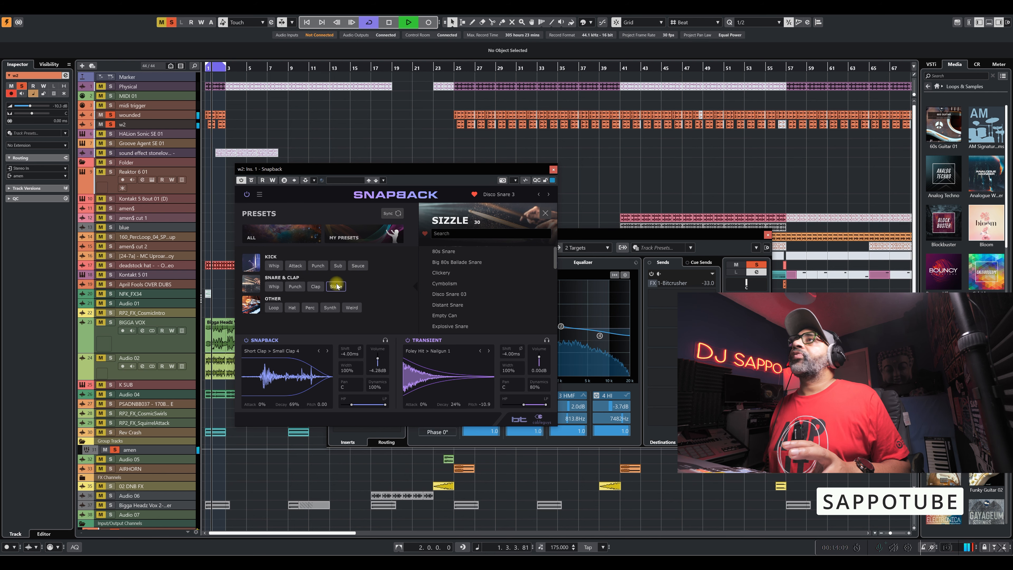
left_click(441, 284)
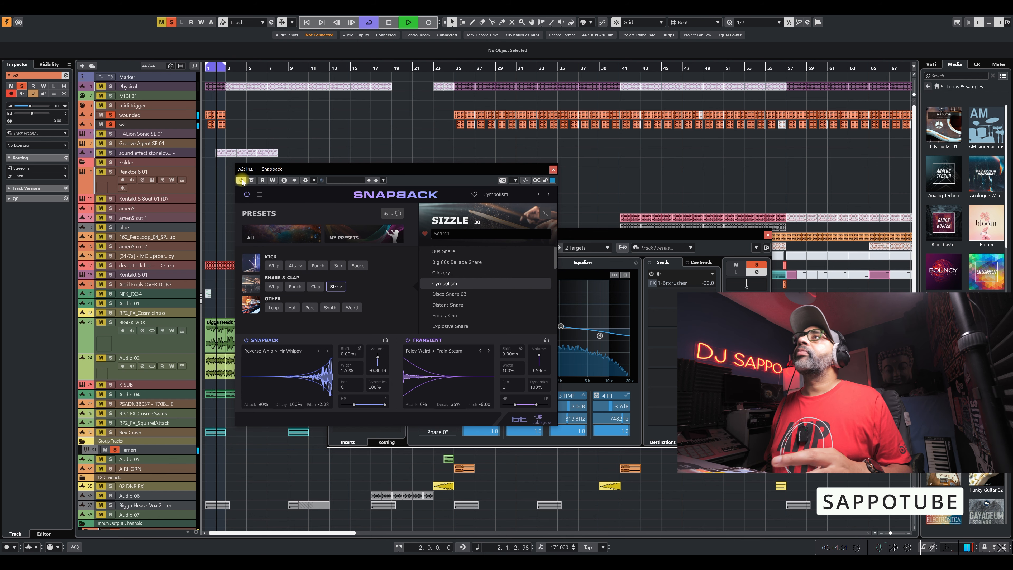
left_click(252, 180)
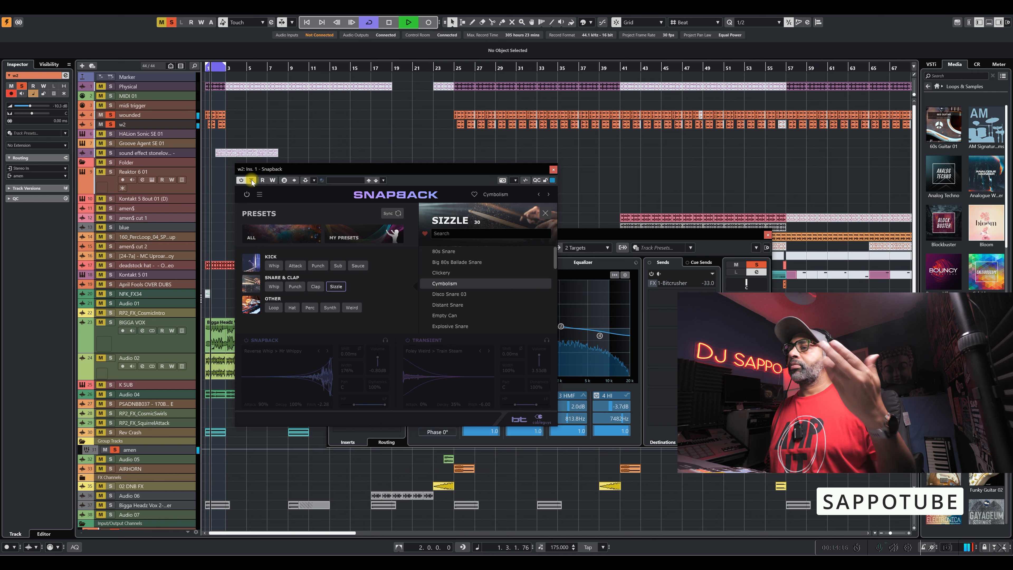
left_click(252, 180)
left_click(252, 181)
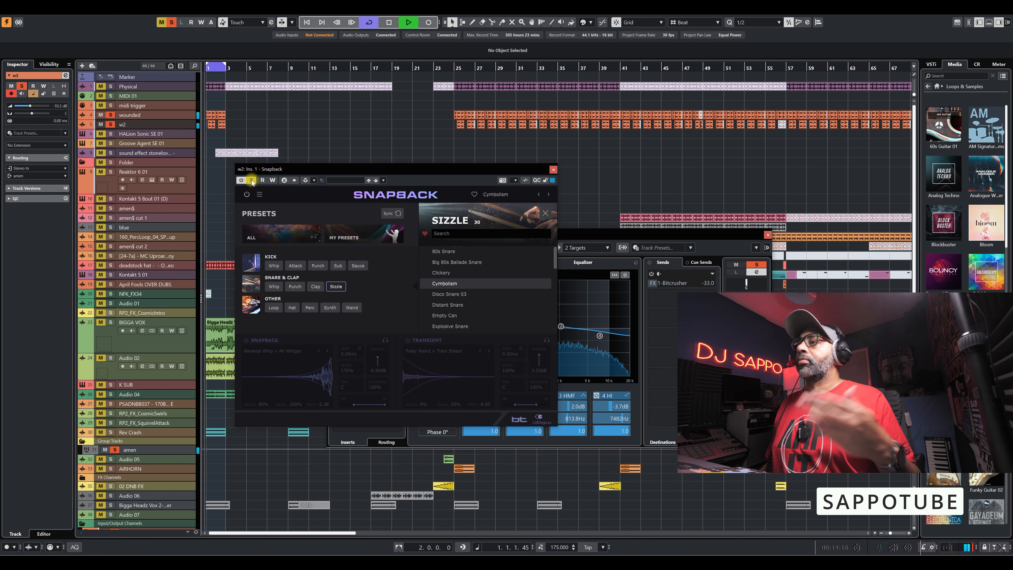
left_click(252, 180)
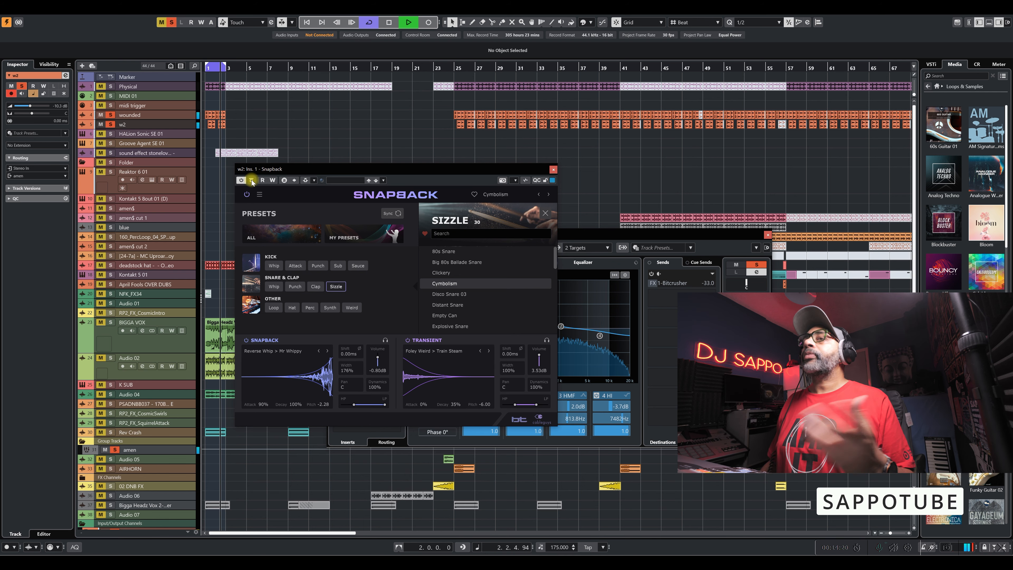
Set the Cymbolism preset's Transient attack to 9% and decay to 11% while the loop plays.
key("space")
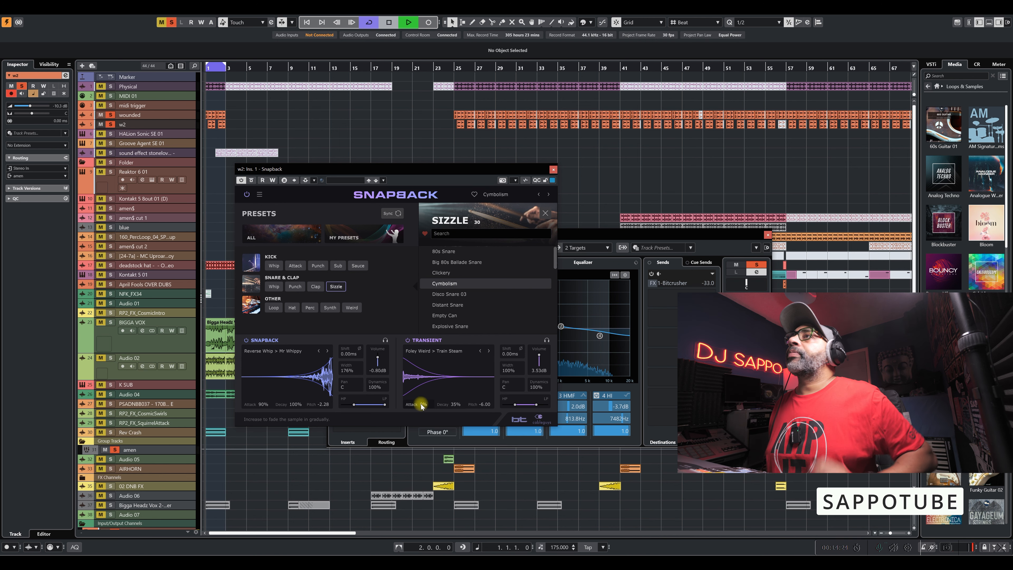
key("space")
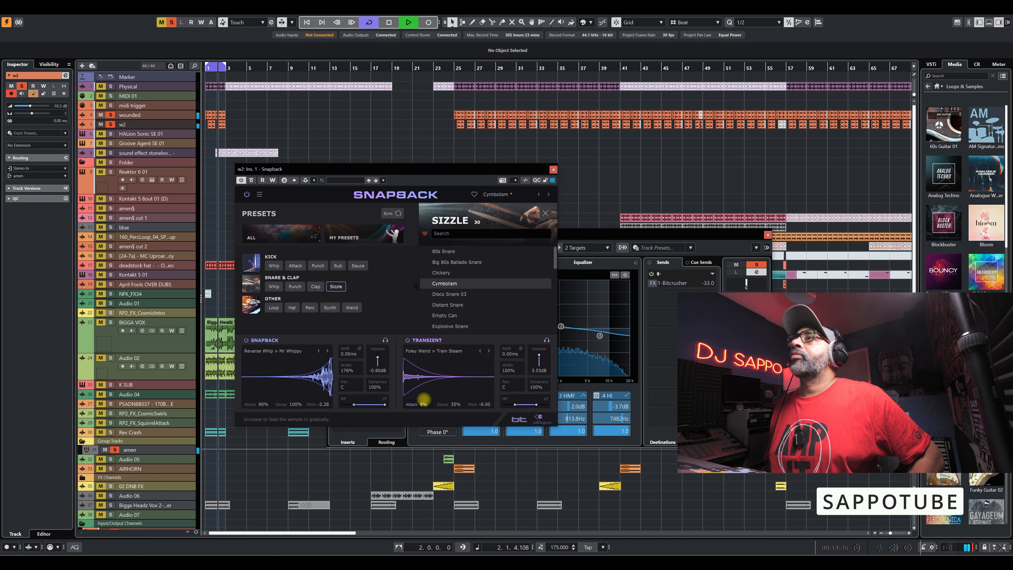
left_click_drag(455, 404, 451, 417)
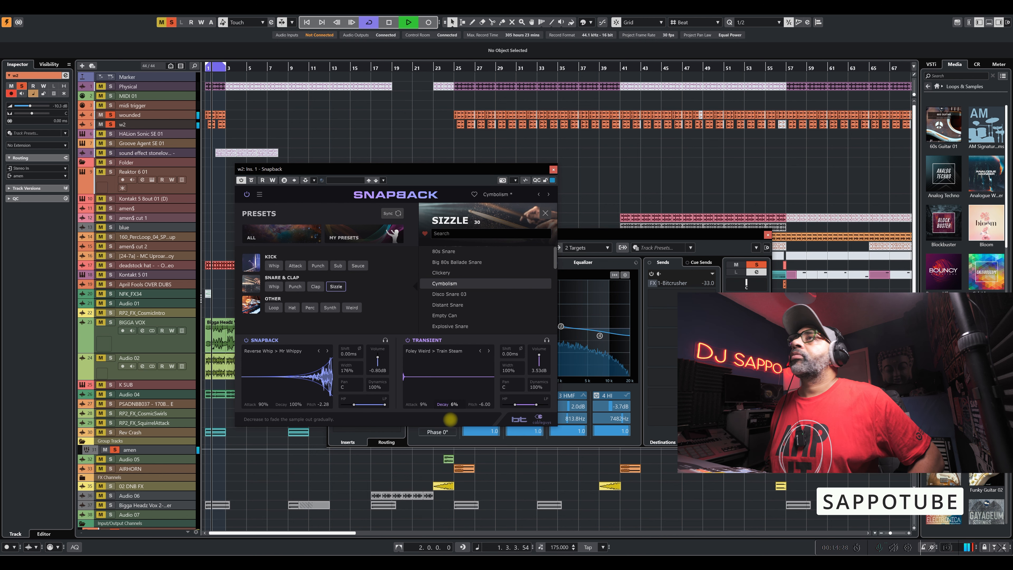
Load the Crackle And Pop preset from the Snare & Clap Whip category and set its Transient decay to 13%.
left_click(274, 287)
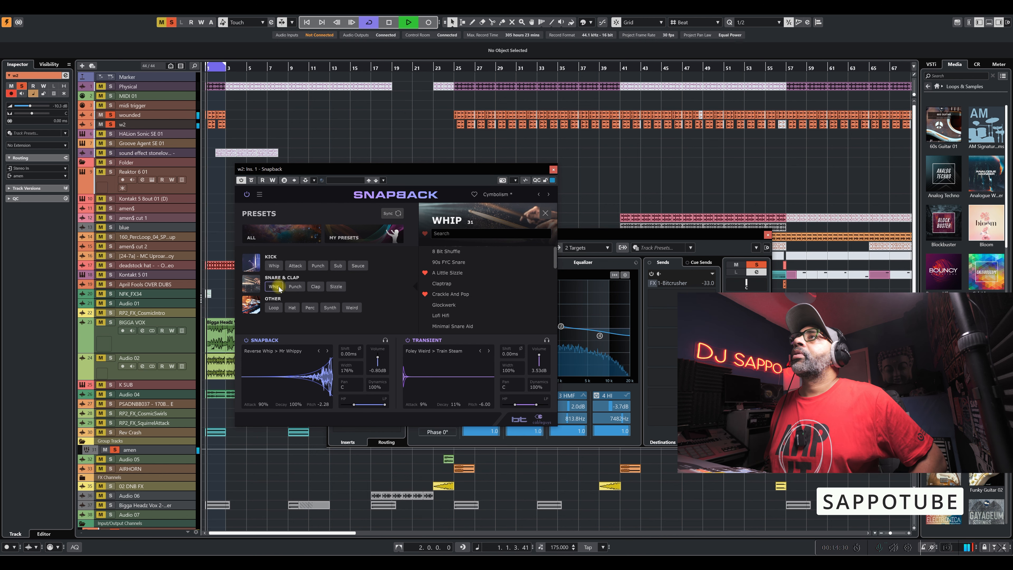
left_click(443, 295)
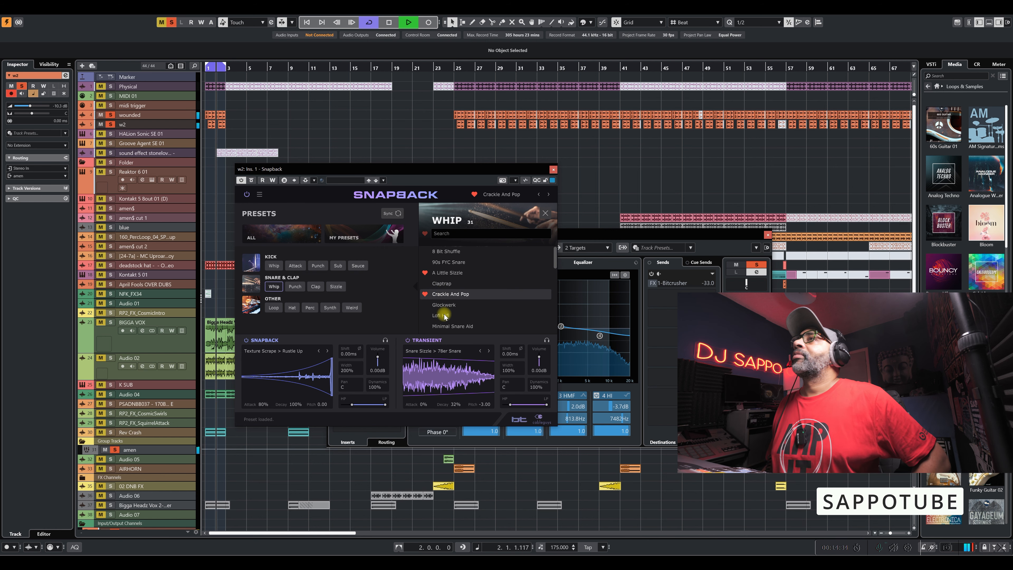
left_click_drag(452, 408, 452, 415)
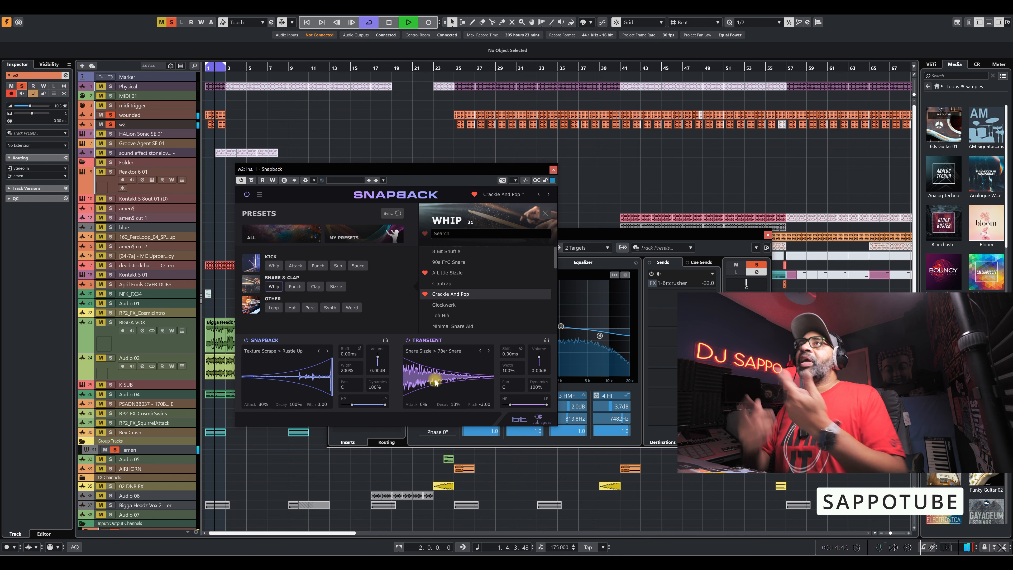
Add the Physical track to the soloed tracks, bypass its Snapback insert, and close that plug-in window.
left_click(102, 89)
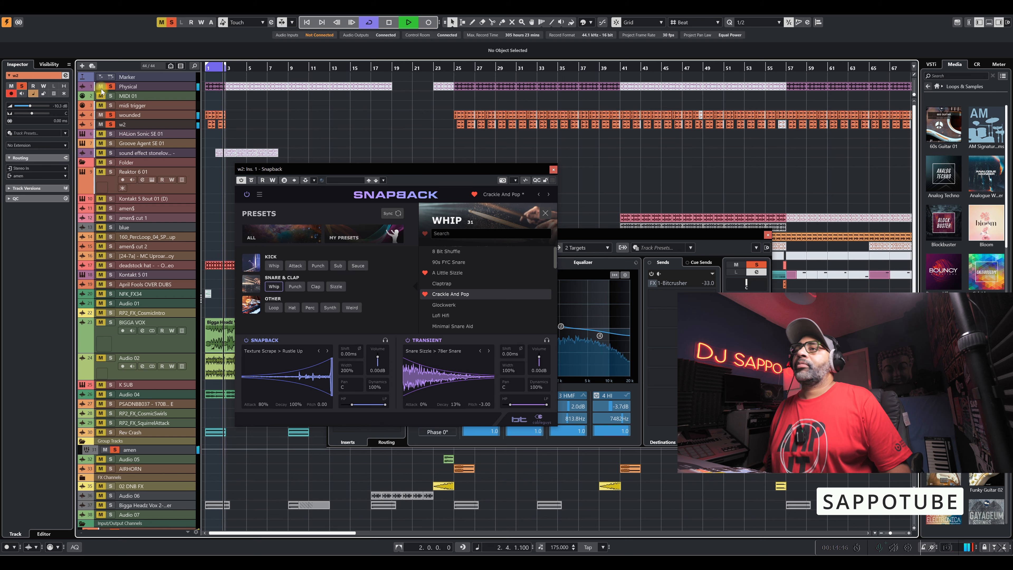
left_click(142, 85)
key("space")
key("e")
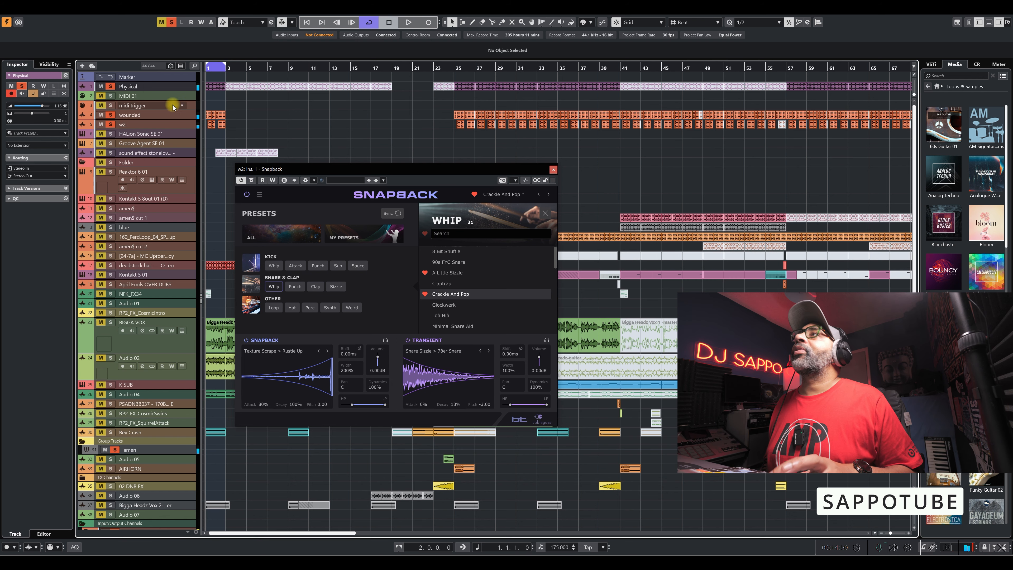
left_click(373, 314)
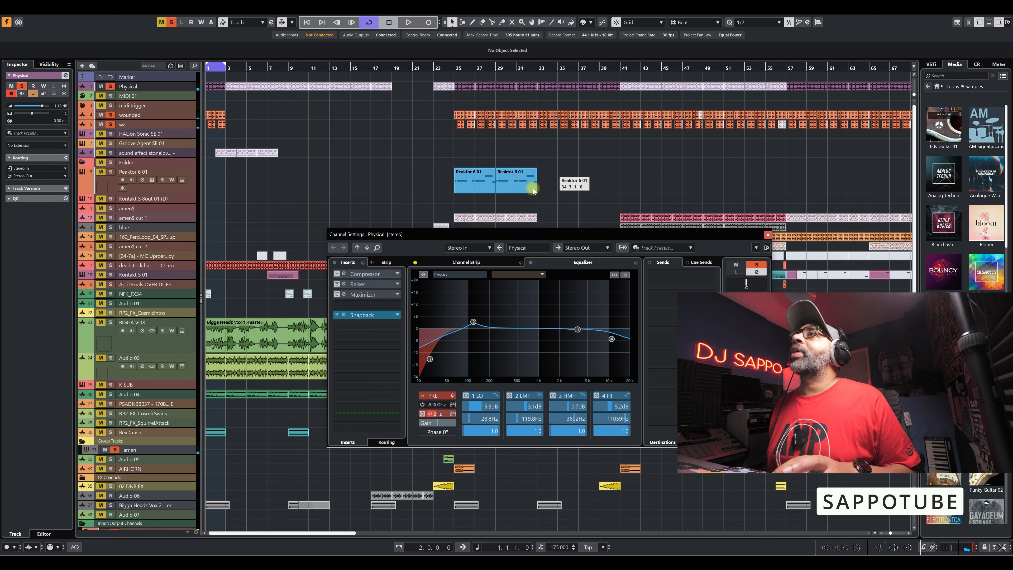
left_click(344, 315)
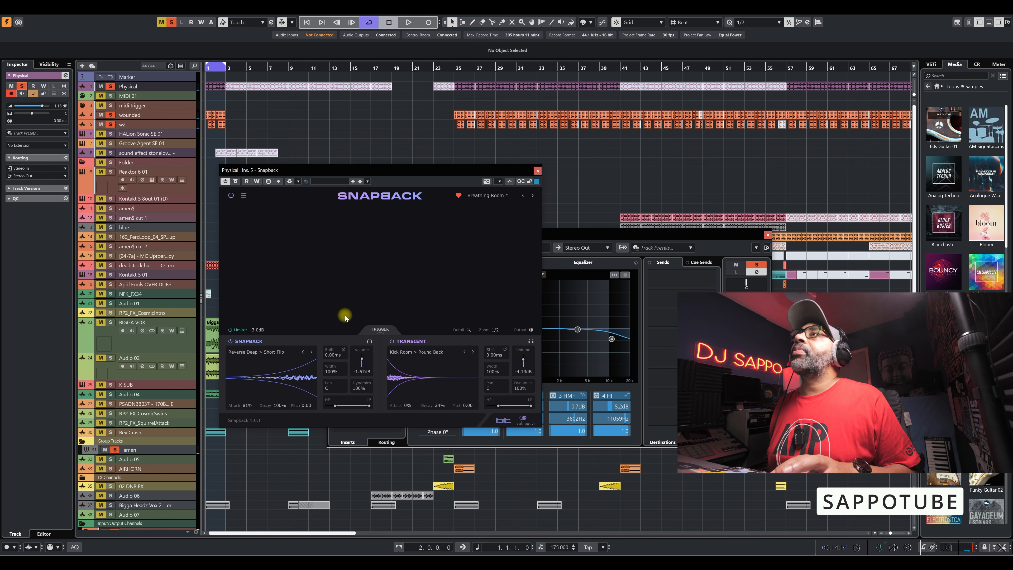
left_click(236, 182)
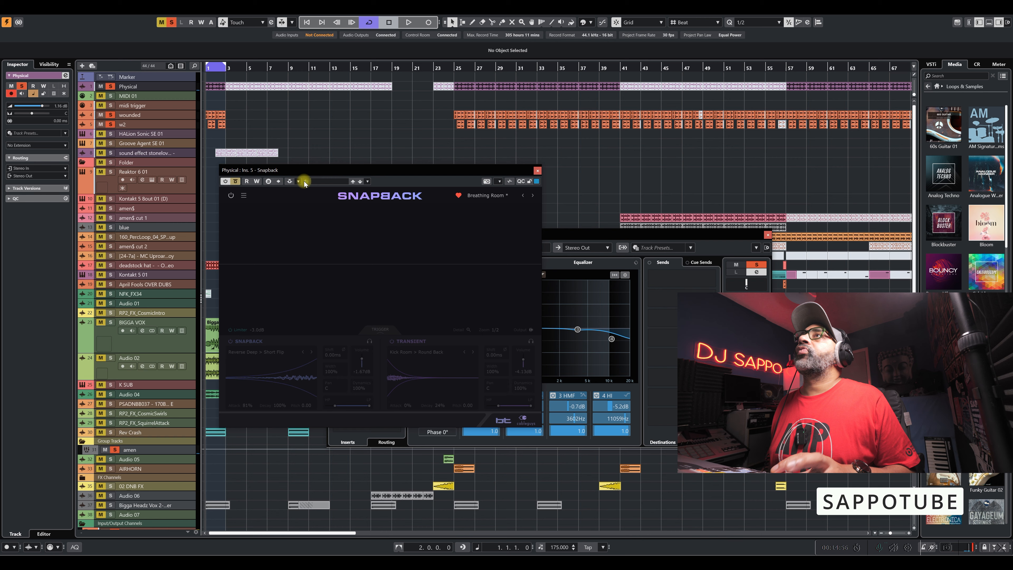
left_click(536, 172)
Play the soloed tracks together and watch the triggered layers in the w2 track's Snapback display.
key("space")
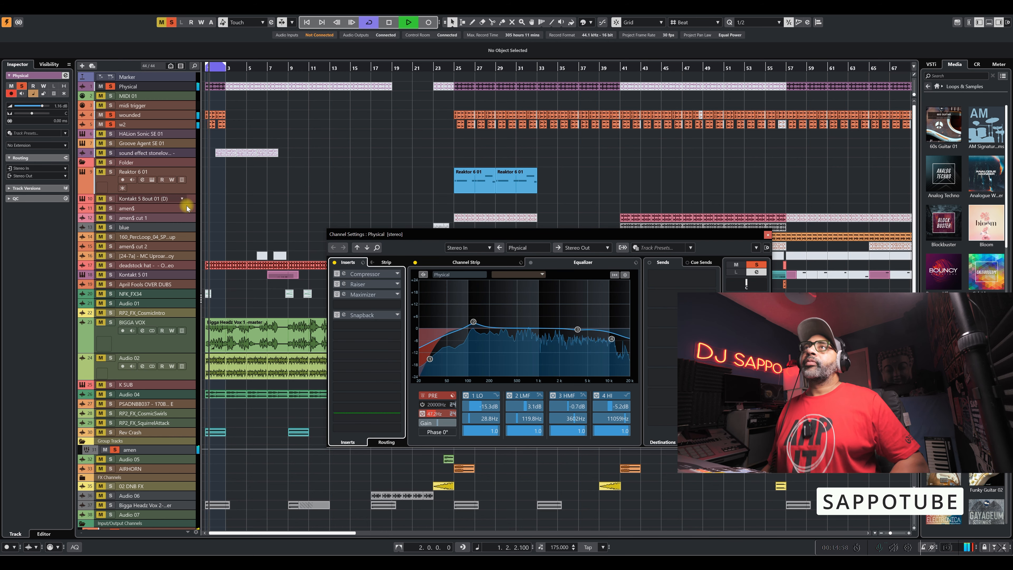
left_click(159, 123)
left_click(343, 273)
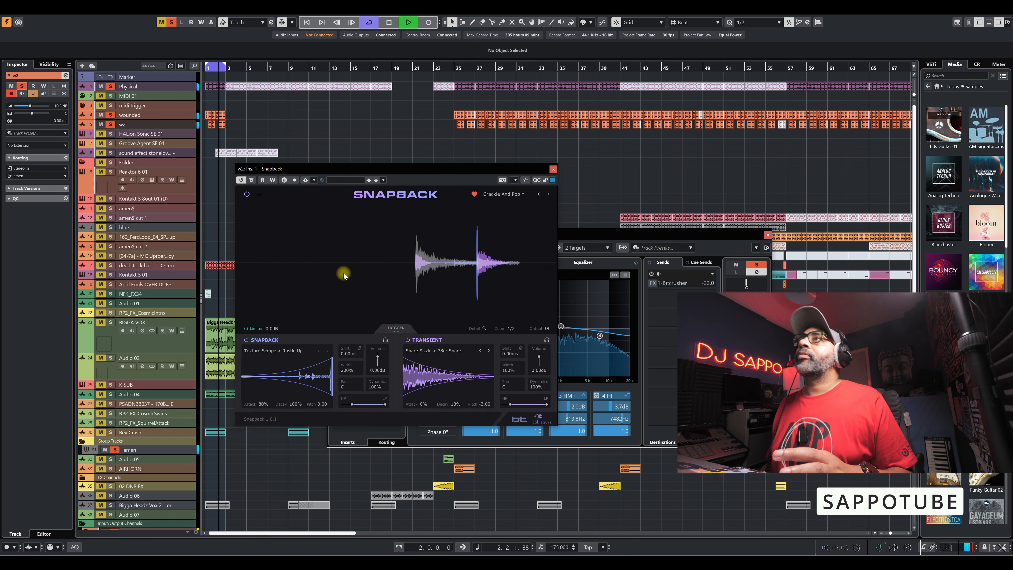
key("space")
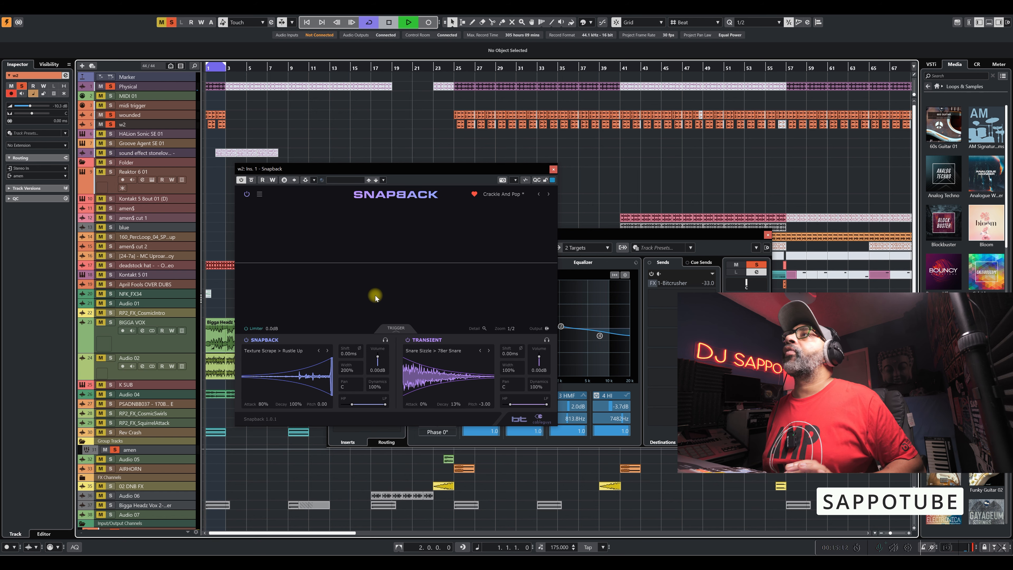
Play the soloed tracks while toggling the close-up detail view on and off and showing Snapback's output waveform.
key("space")
left_click(484, 328)
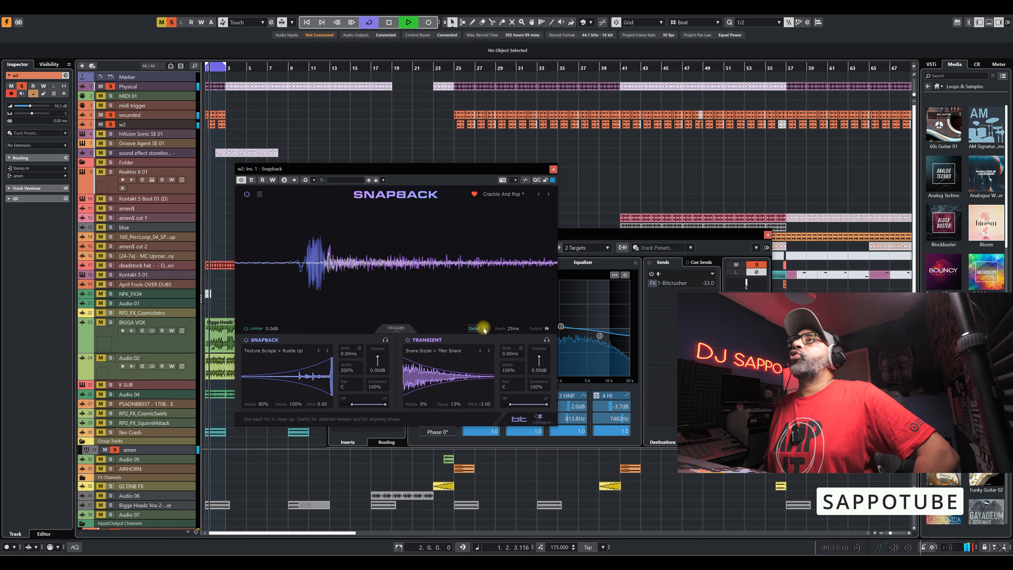
left_click(484, 328)
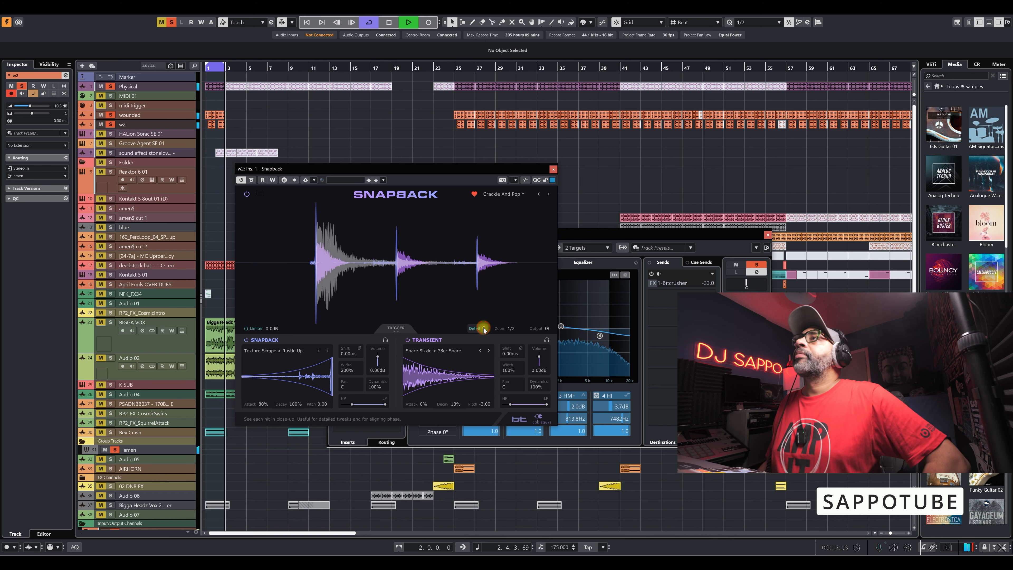
left_click(544, 330)
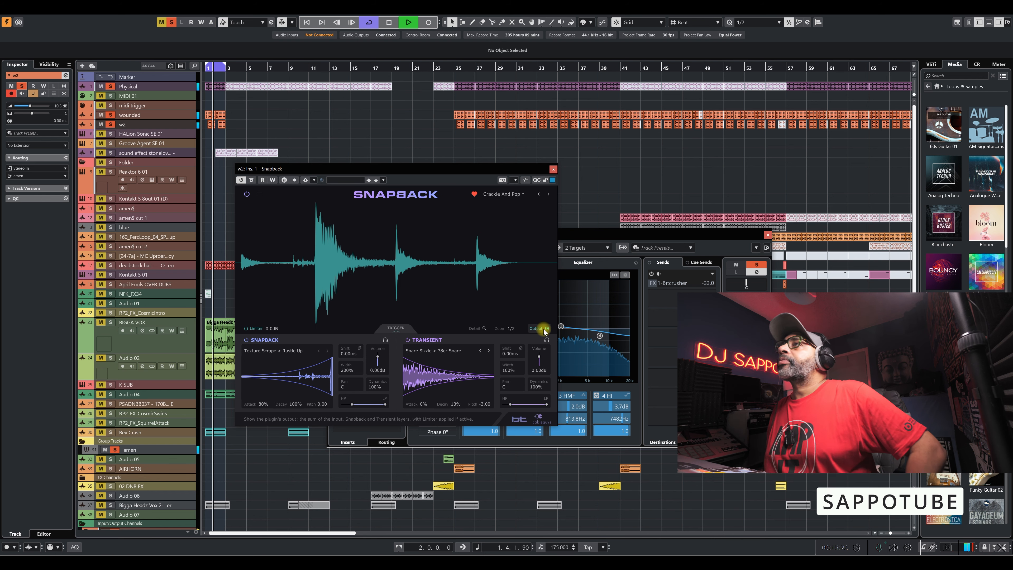
key("space")
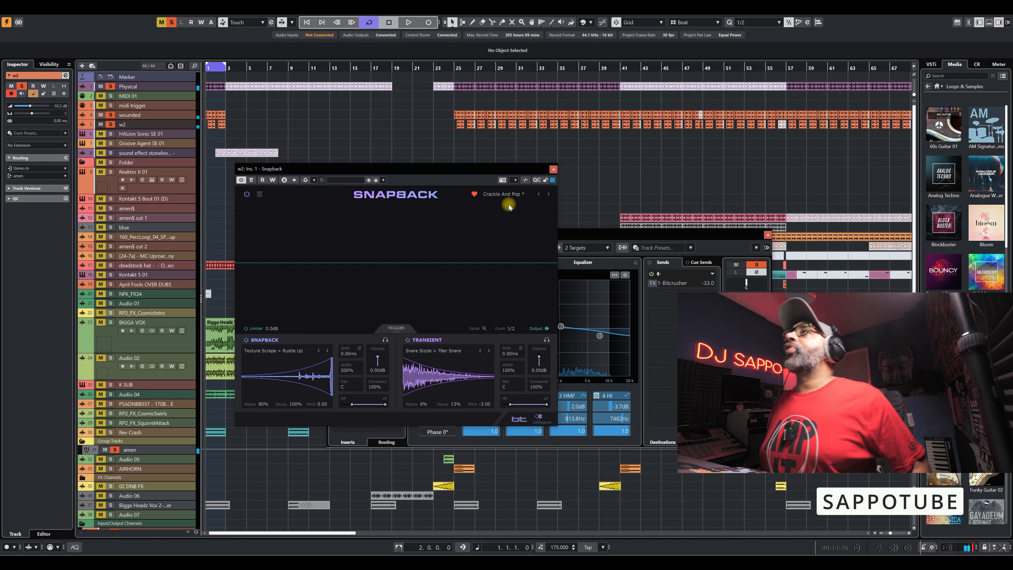
Browse Snapback's Sub presets in the Kick category and close the w2 track's plug-in window.
left_click(507, 195)
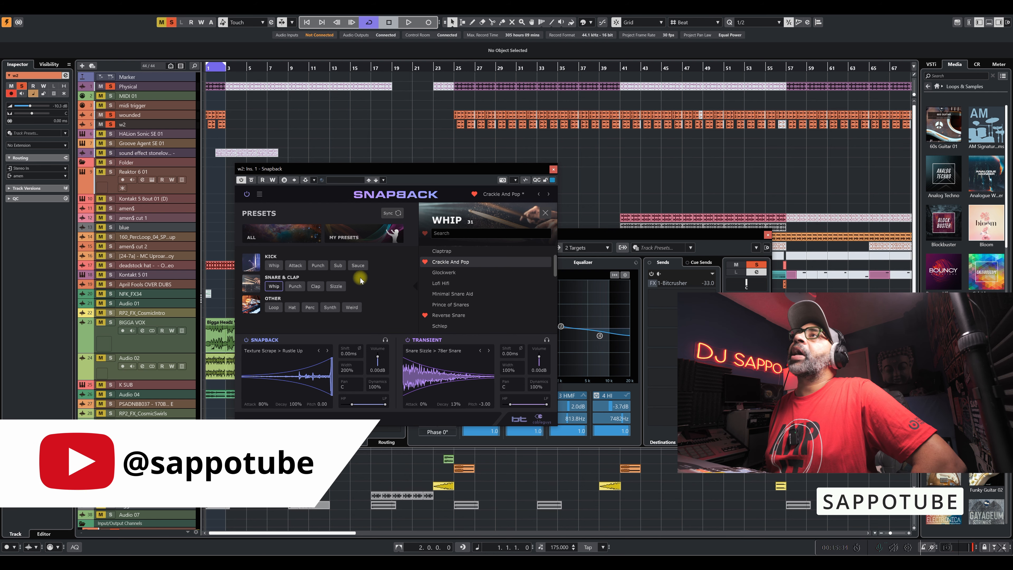
left_click(342, 265)
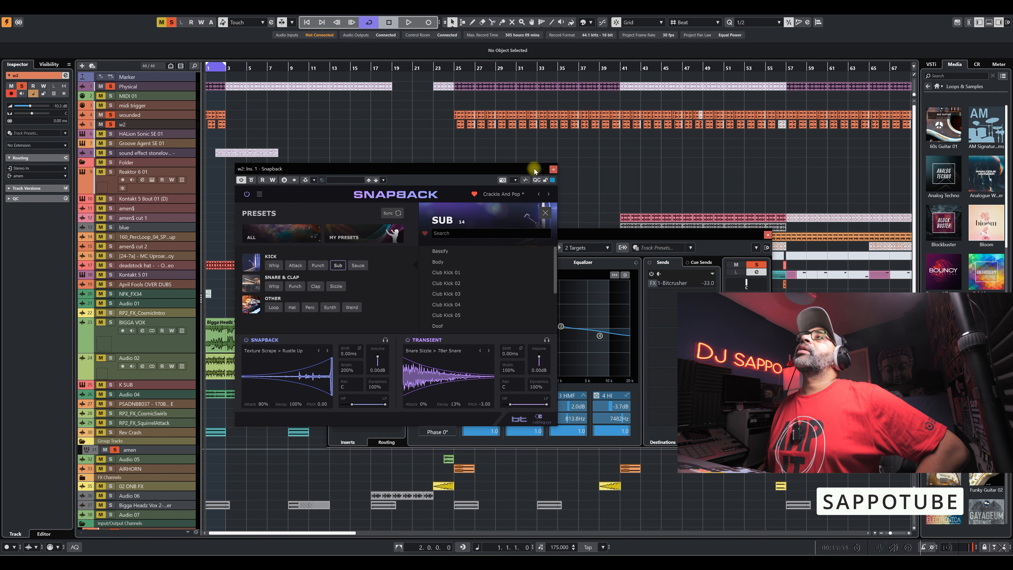
left_click(553, 168)
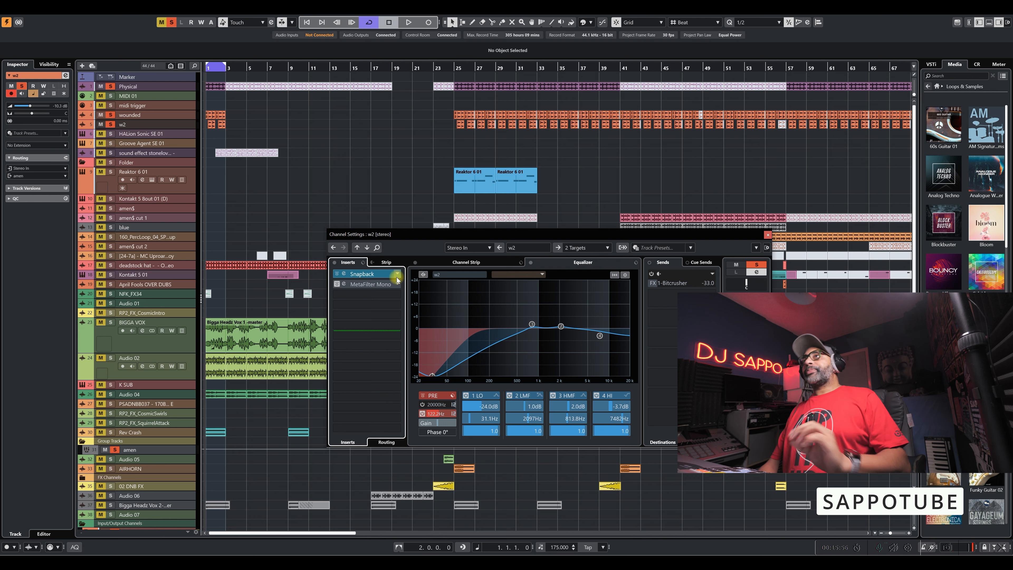
Clear all solos, solo only the Audio 02 track, and bring up its channel settings.
left_click(171, 23)
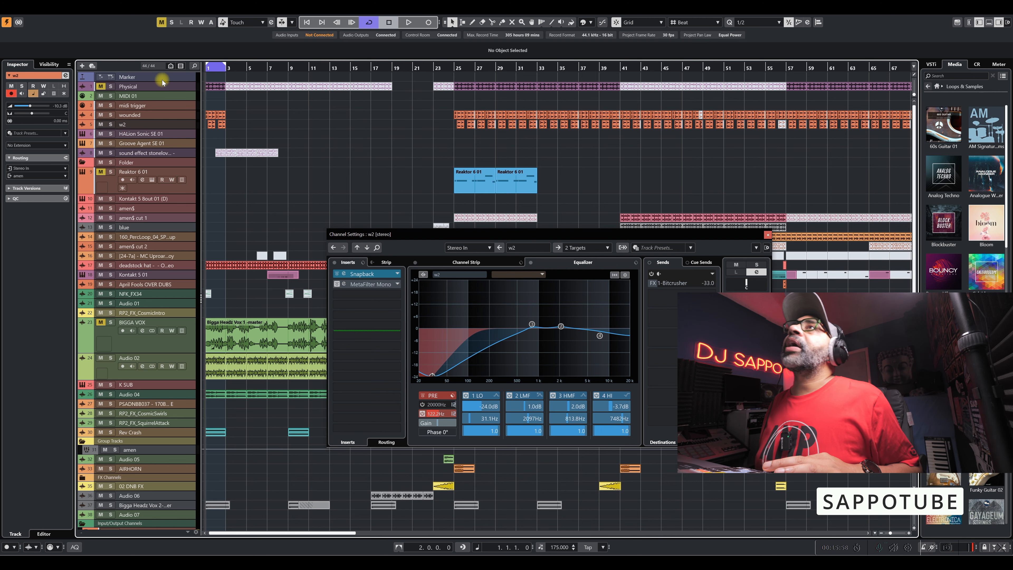
left_click(111, 360)
left_click(144, 367)
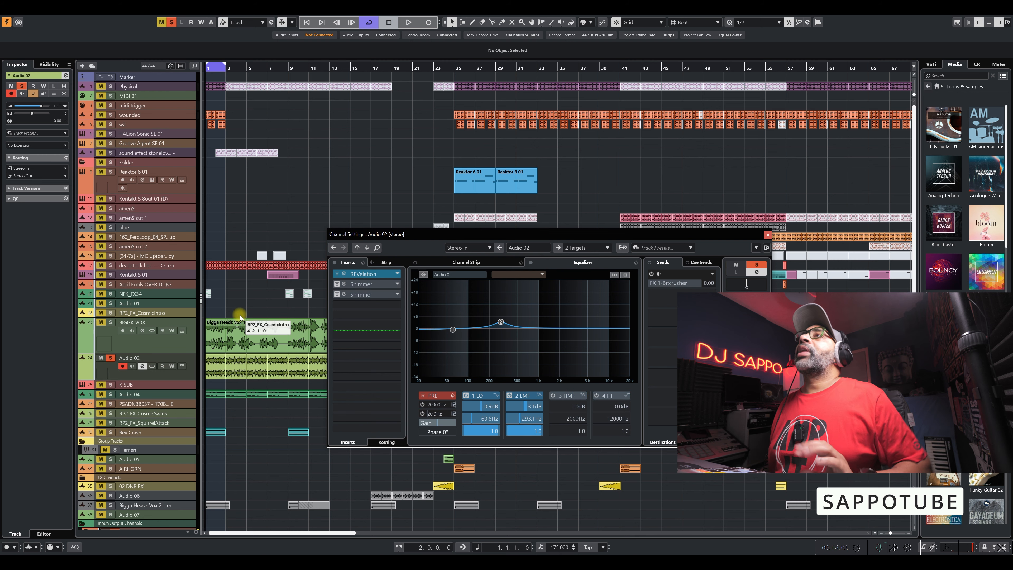
Activate the first Shimmer insert on Audio 02, open its editor, and enlarge and reposition the window.
left_click(338, 283)
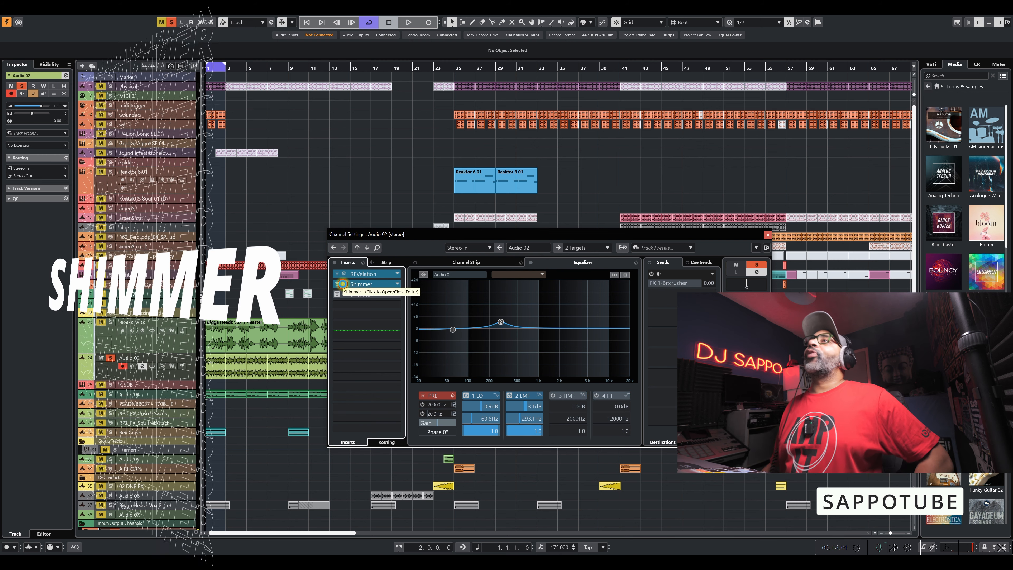
left_click(343, 284)
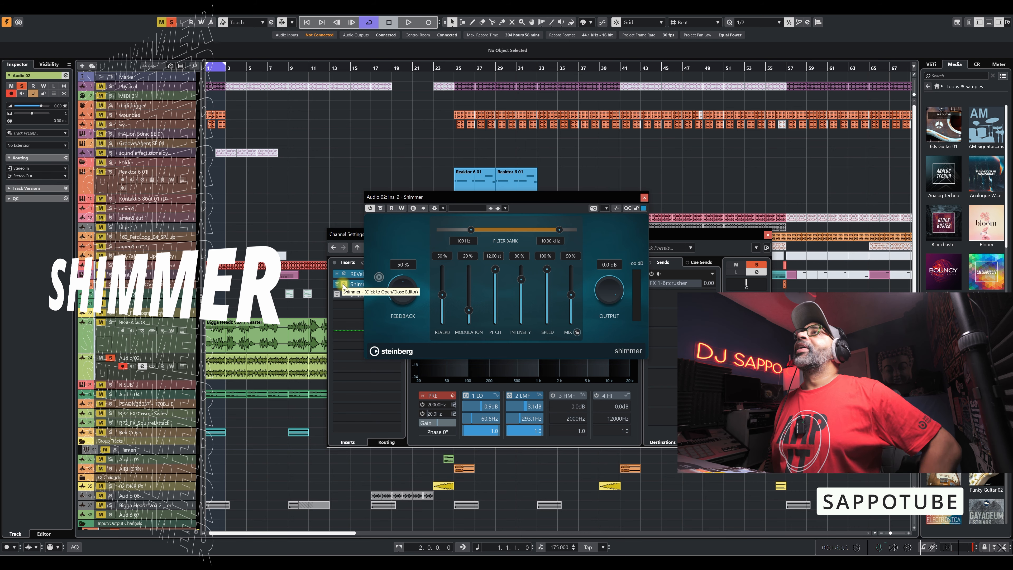
left_click_drag(478, 198, 353, 202)
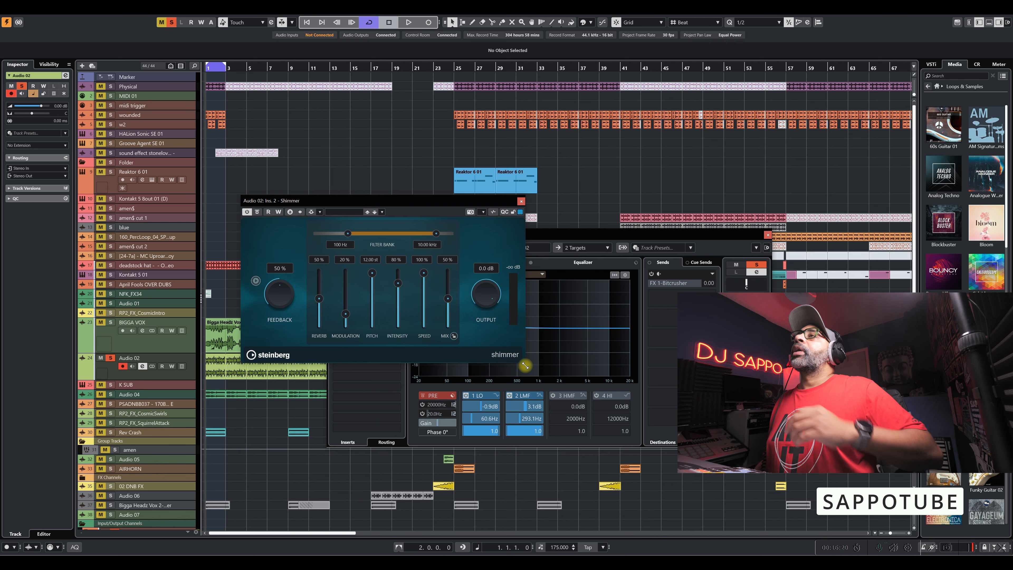
left_click_drag(525, 365, 557, 379)
left_click_drag(423, 205, 400, 188)
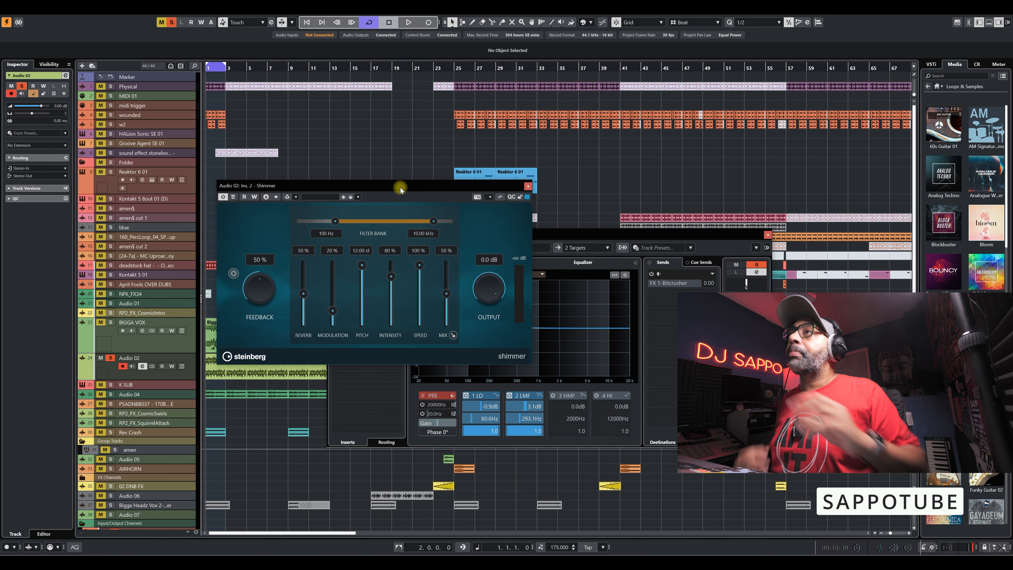
mouse_move(401, 188)
left_mouse_down()
mouse_move(738, 190)
mouse_move(391, 196)
left_mouse_up()
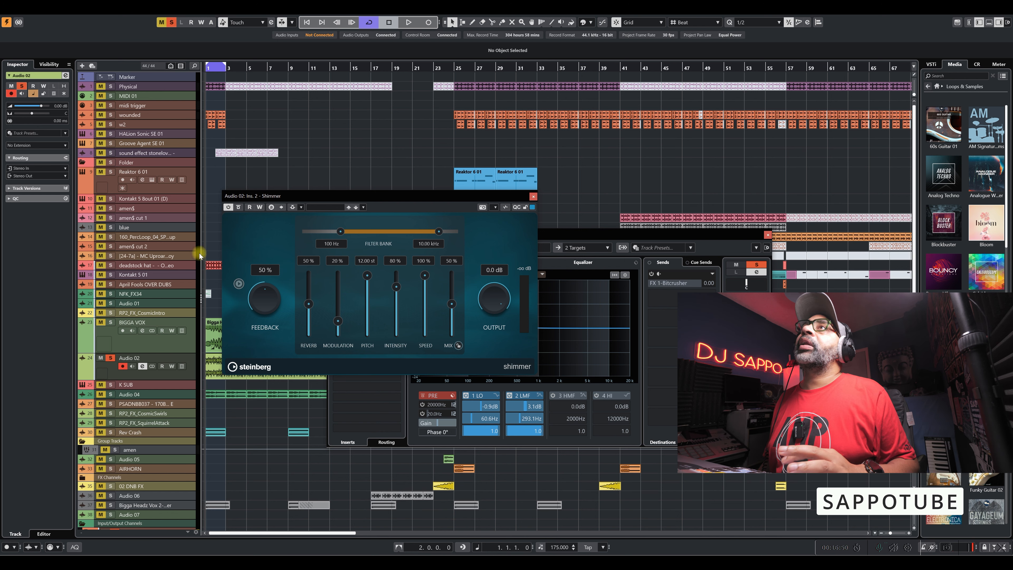
Bypass the Shimmer insert on Audio 02 and close its editor.
left_click(239, 207)
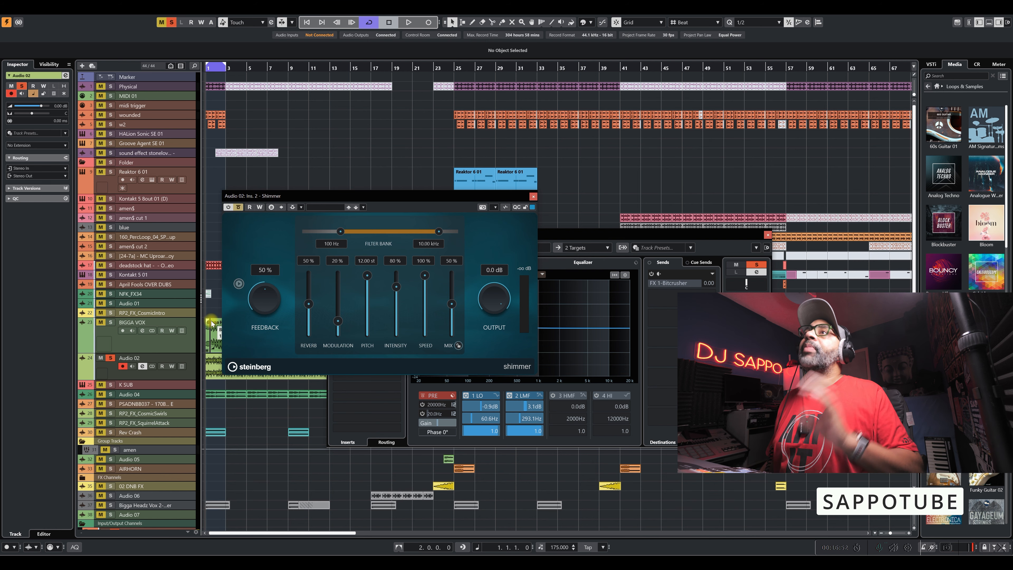
left_click(533, 196)
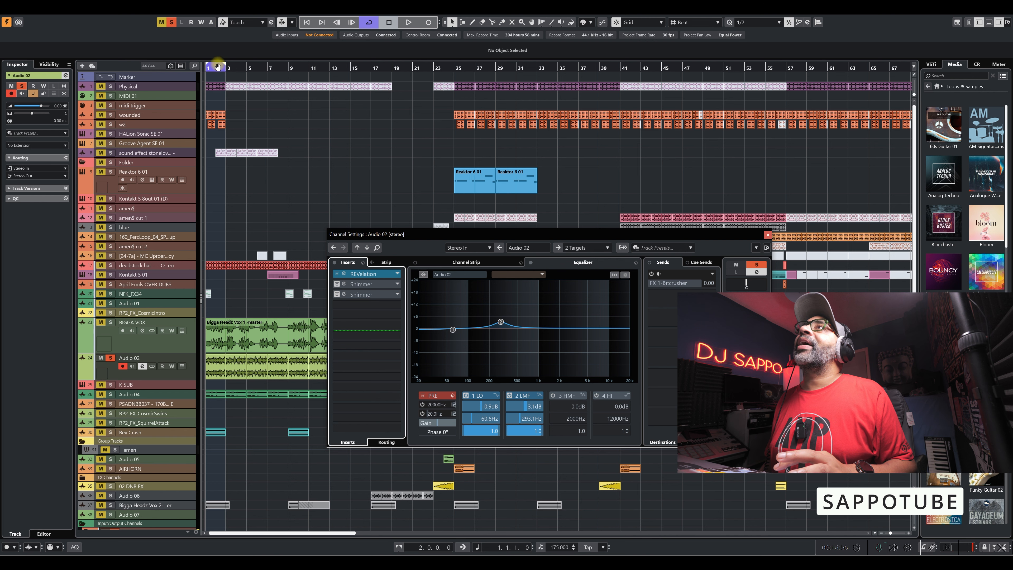
Set the cycle range to the four bars from bar 1 to bar 5 and the grid type to Bar.
left_click_drag(224, 66, 271, 68)
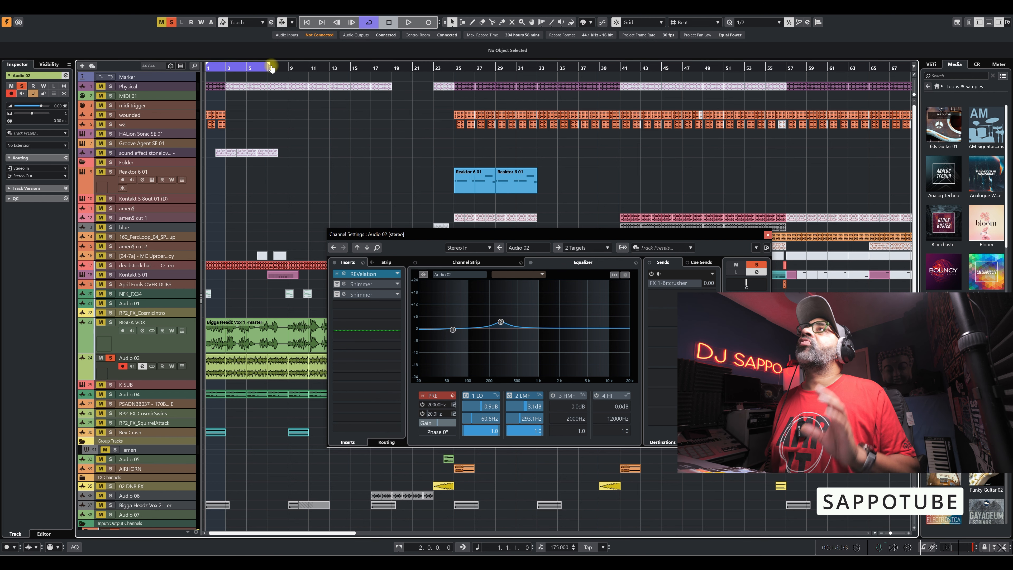
left_click(248, 372)
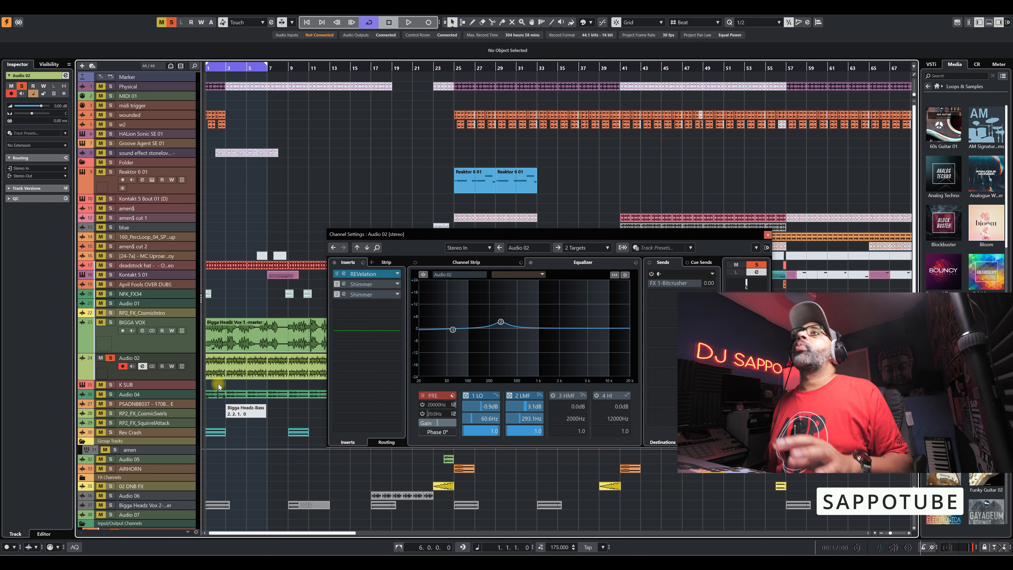
key("space")
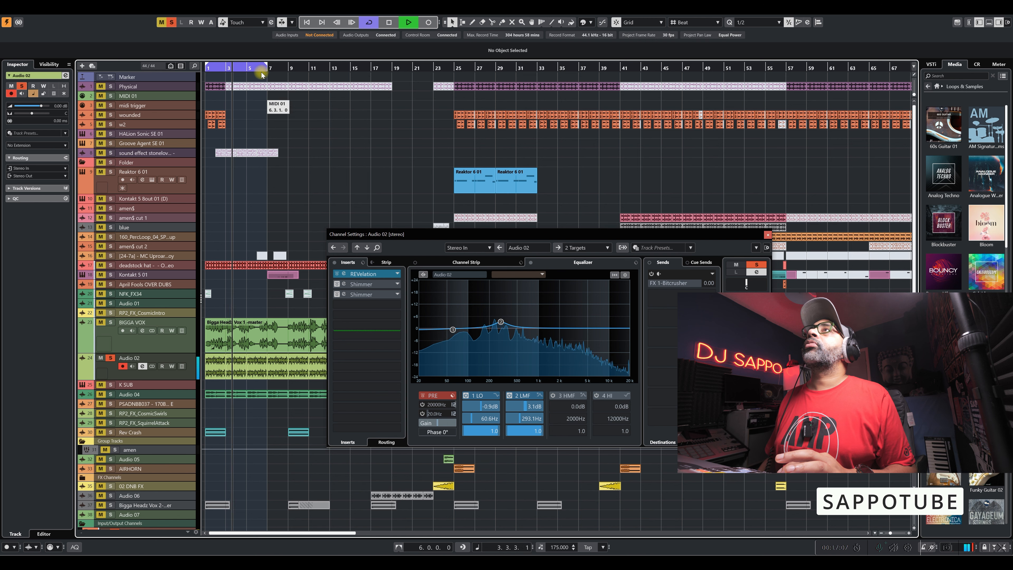
left_click_drag(264, 69, 248, 70)
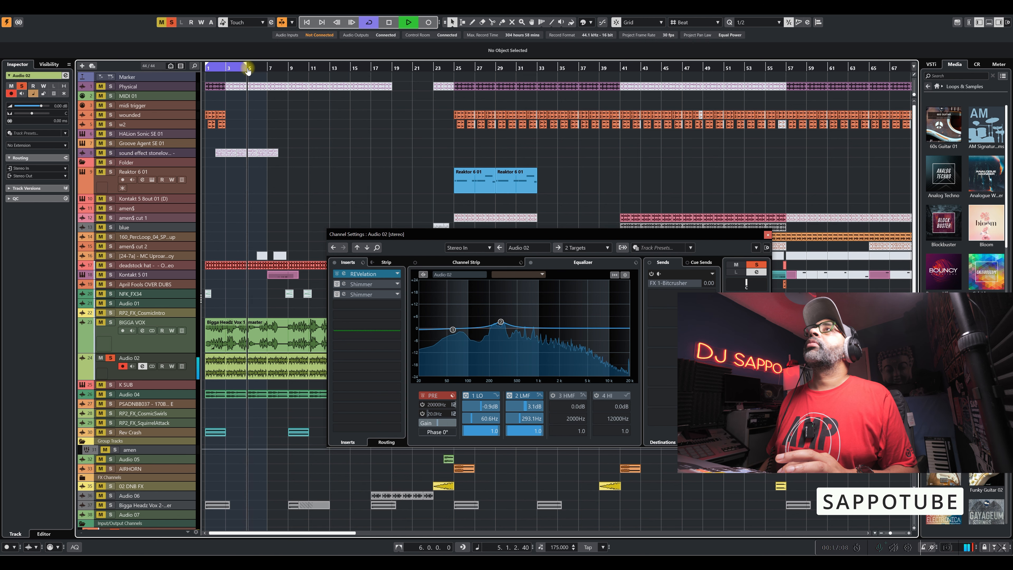
left_click(389, 23)
left_click(695, 22)
left_click(687, 30)
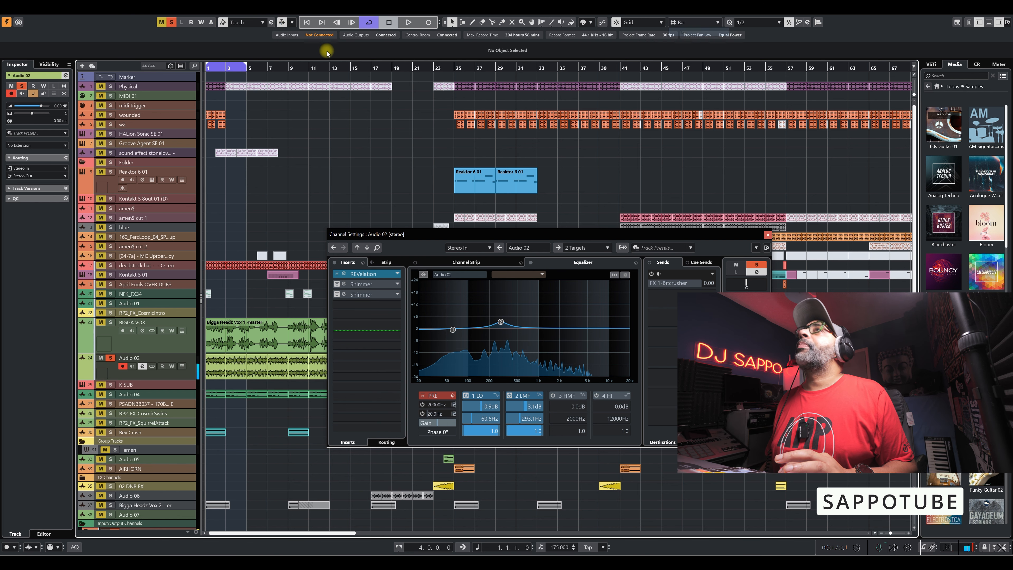
Play the Audio 02 loop dry, then activate its first Shimmer insert and play it again with the editor open.
key("space")
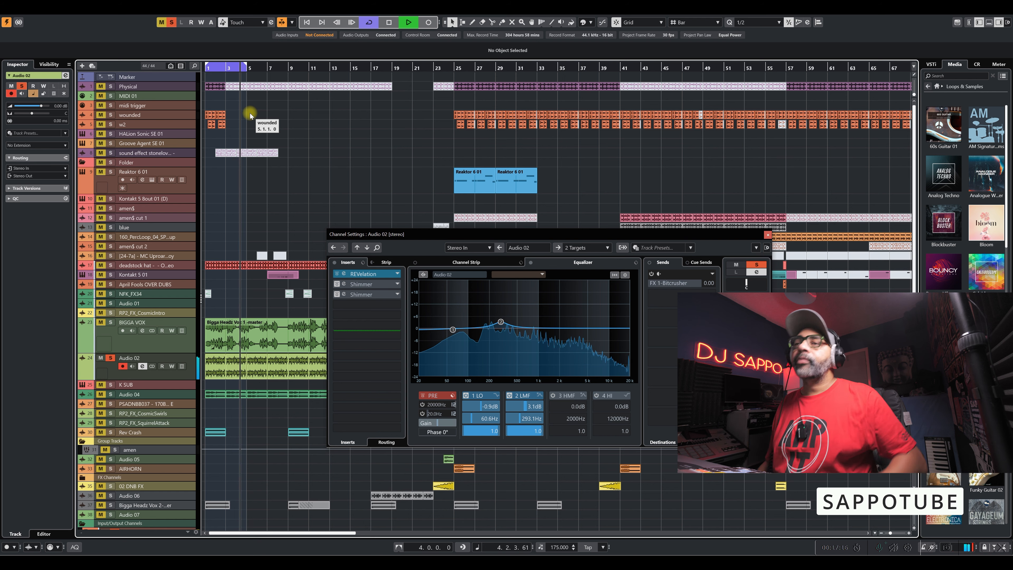
key("space")
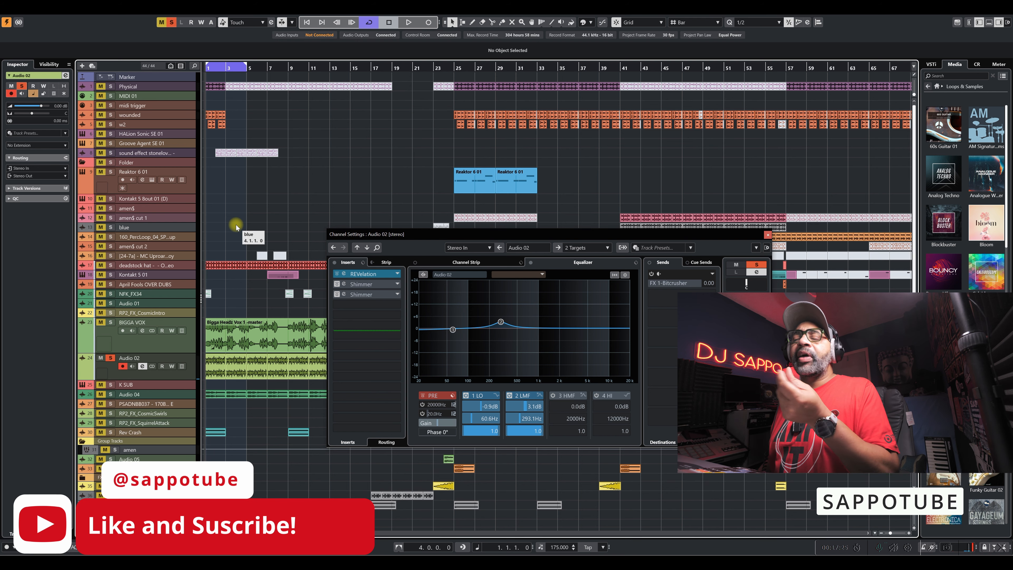
left_click(336, 286)
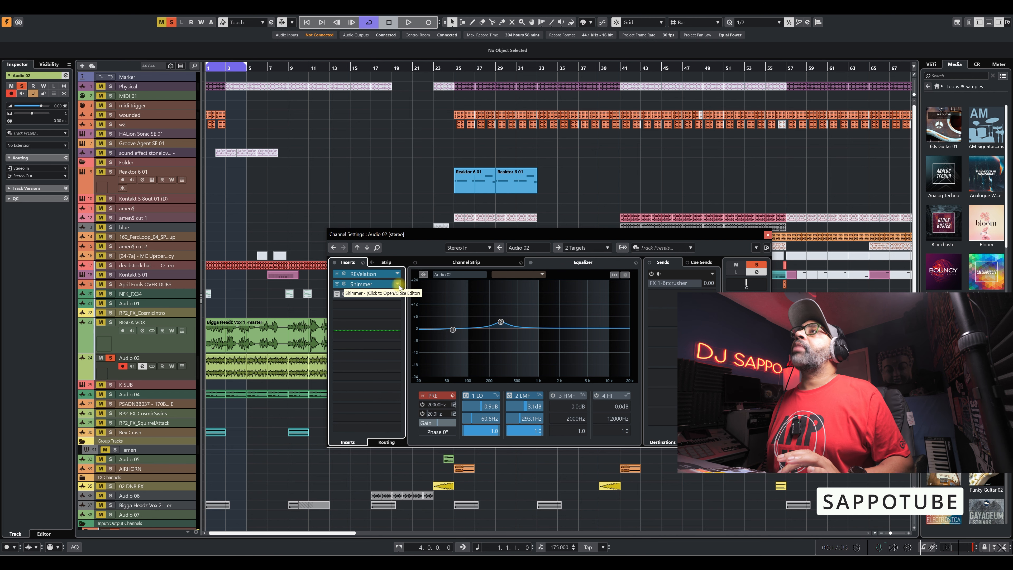
key("space")
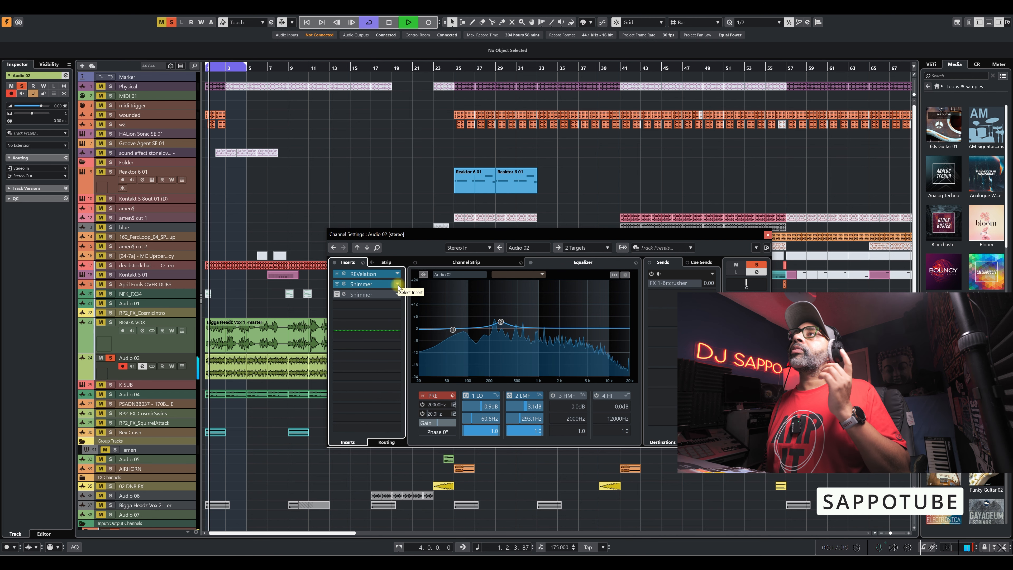
left_click(345, 282)
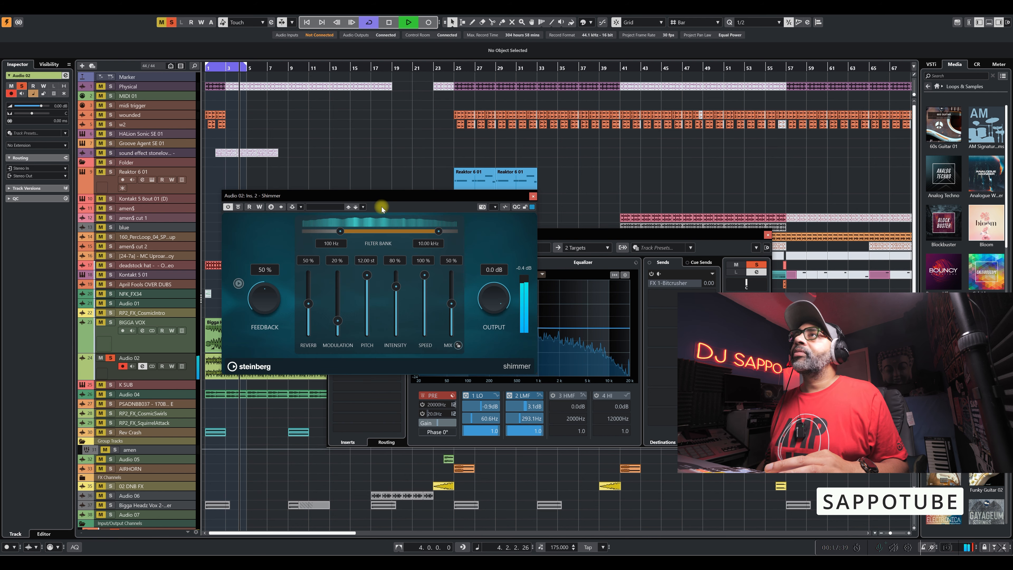
left_click_drag(381, 207, 388, 246)
key("space")
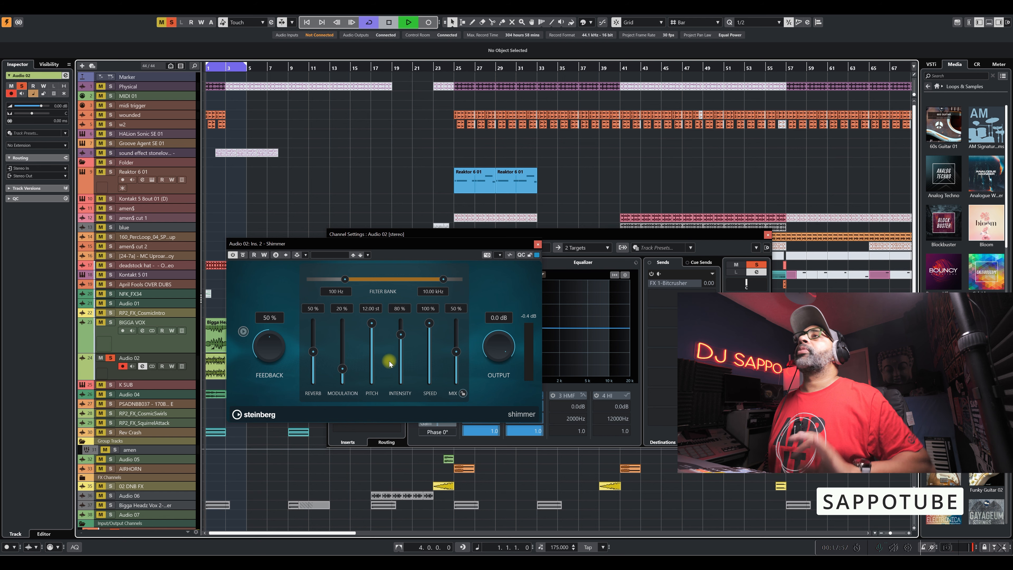
While the loop plays, set Shimmer's Feedback to 19%, Mix to 21%, and the filter bank's low cutoff to 1.94 kHz.
key("space")
left_click_drag(266, 345, 266, 365)
left_click(456, 353)
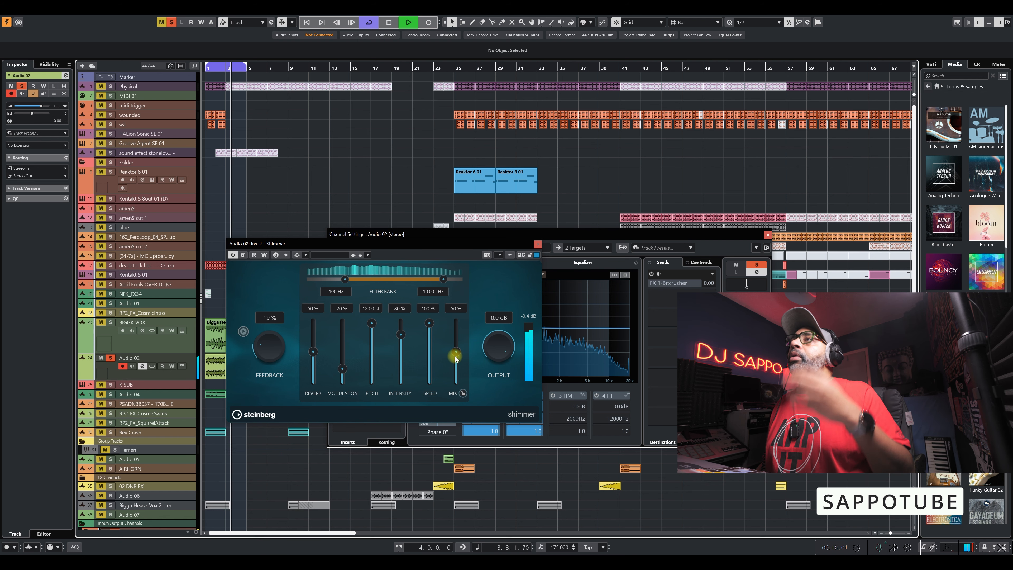
left_click_drag(456, 354, 453, 375)
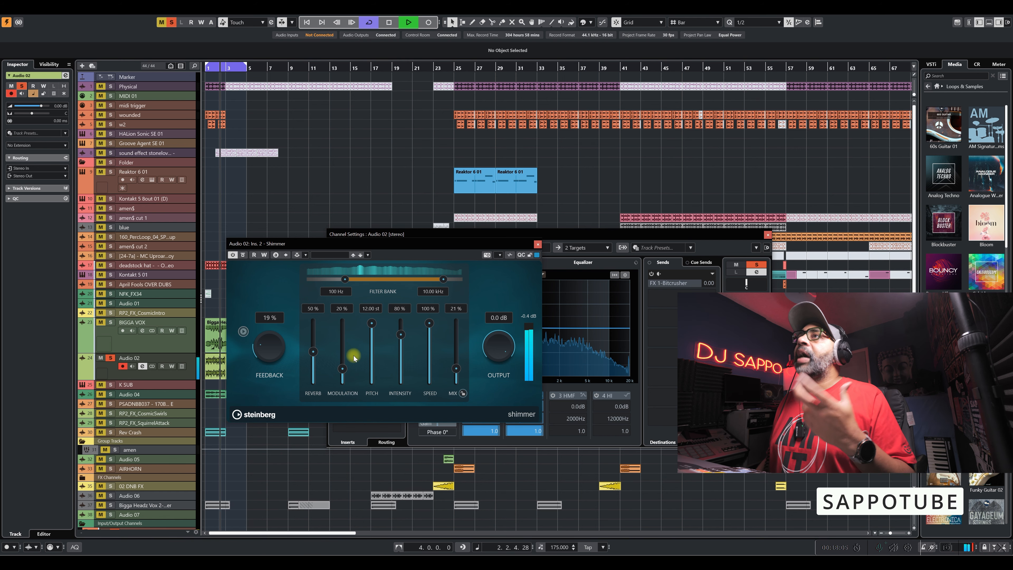
left_click_drag(348, 278, 409, 280)
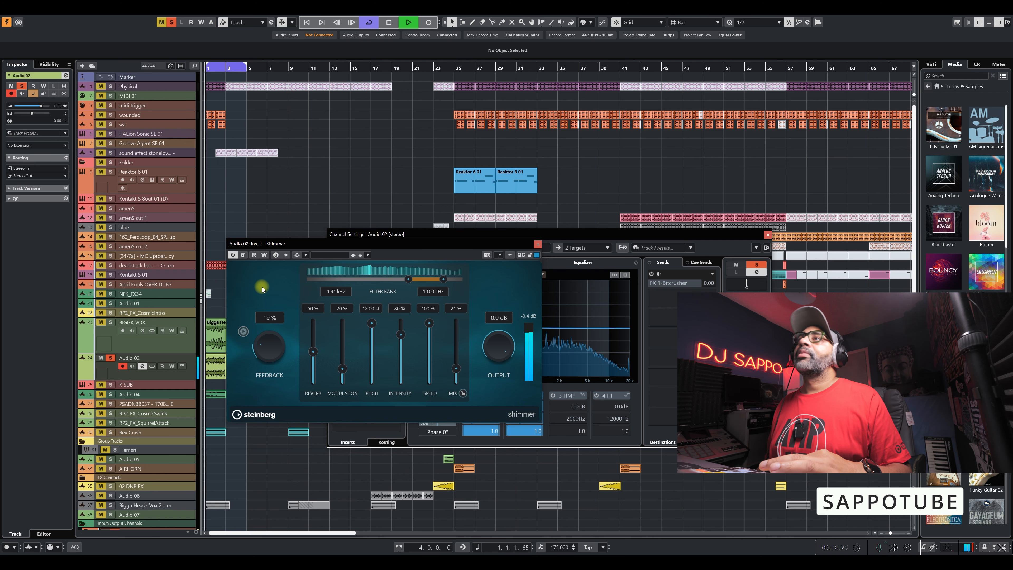
key("space")
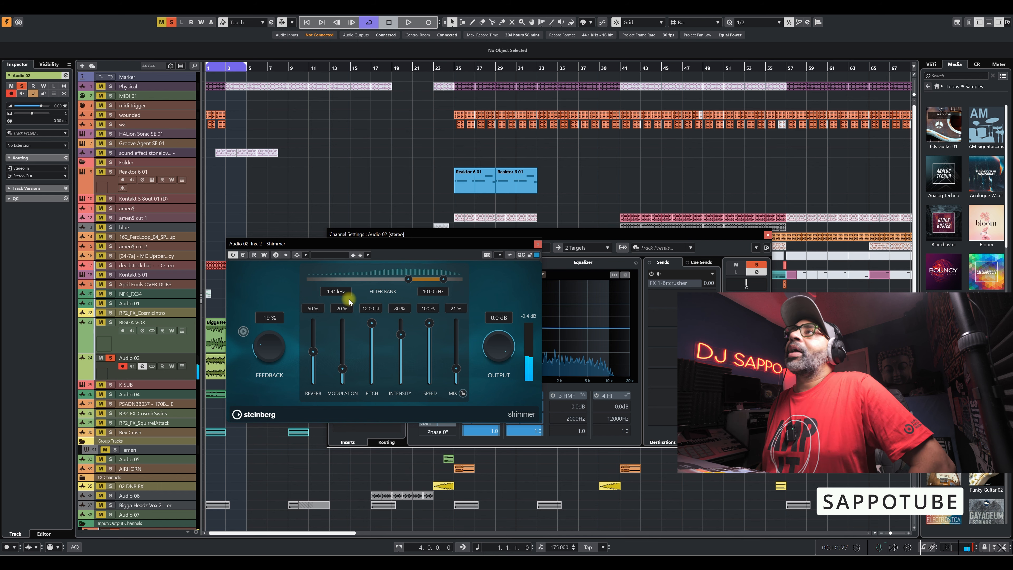
Add a modulation connection in Shimmer from the Slot 1 Shaper modulator to the Modulation parameter.
left_click(510, 256)
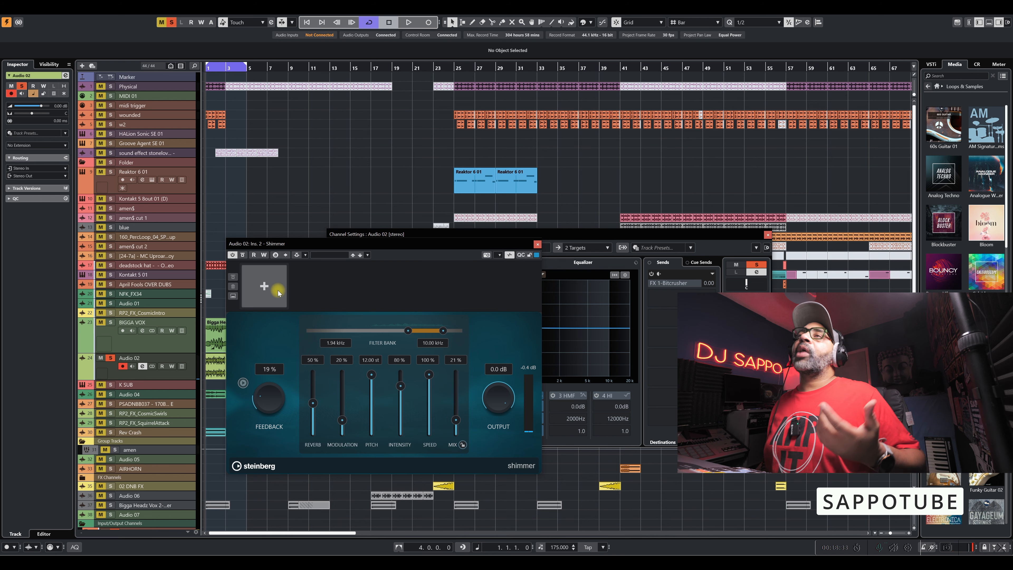
left_click(259, 287)
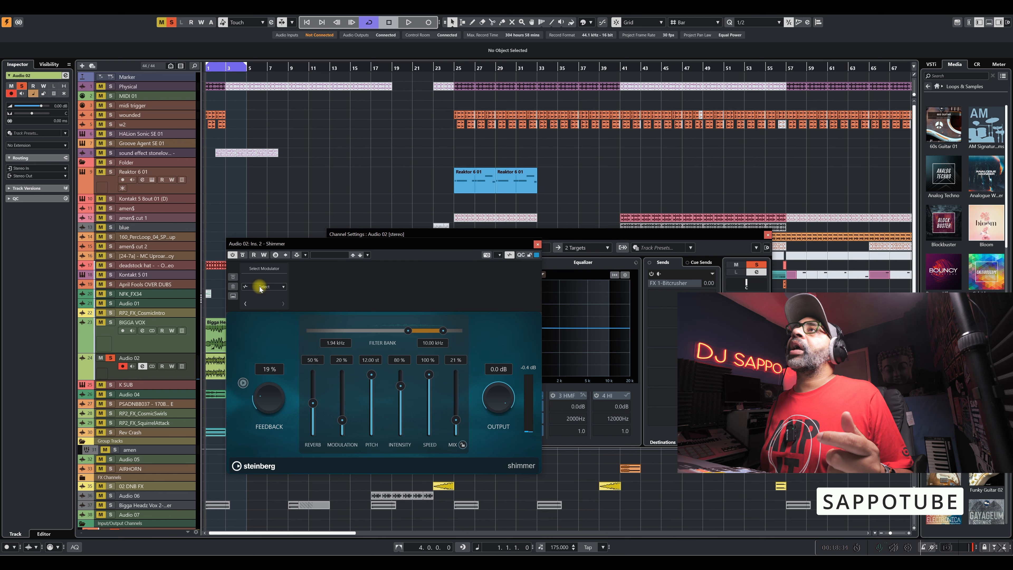
left_click(280, 289)
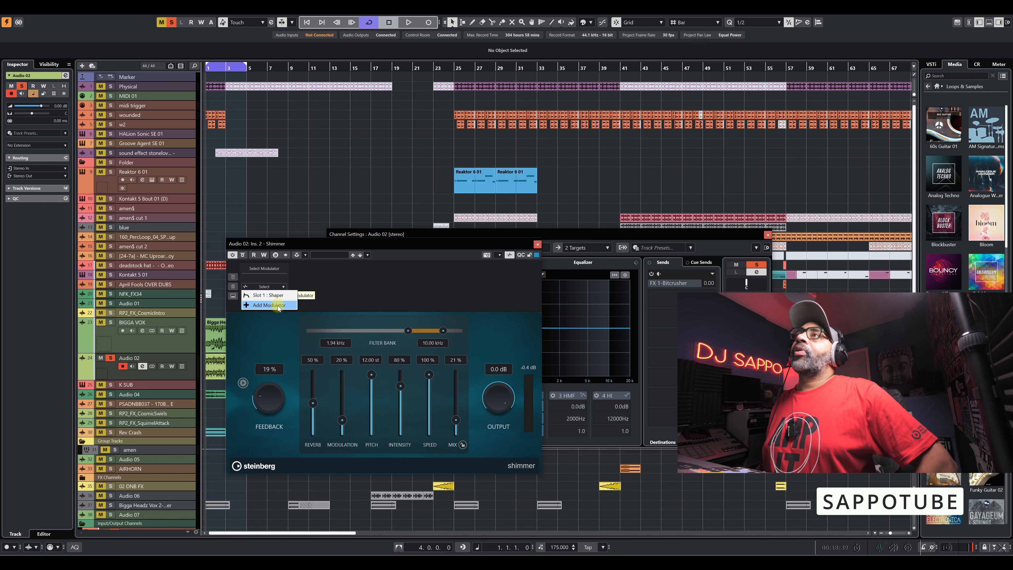
left_click(278, 297)
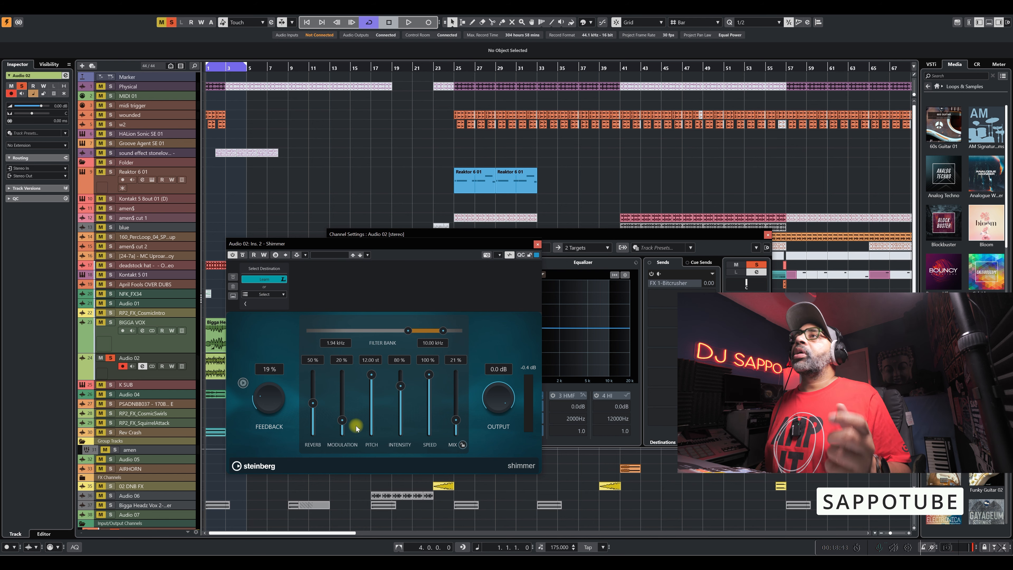
left_click(343, 422)
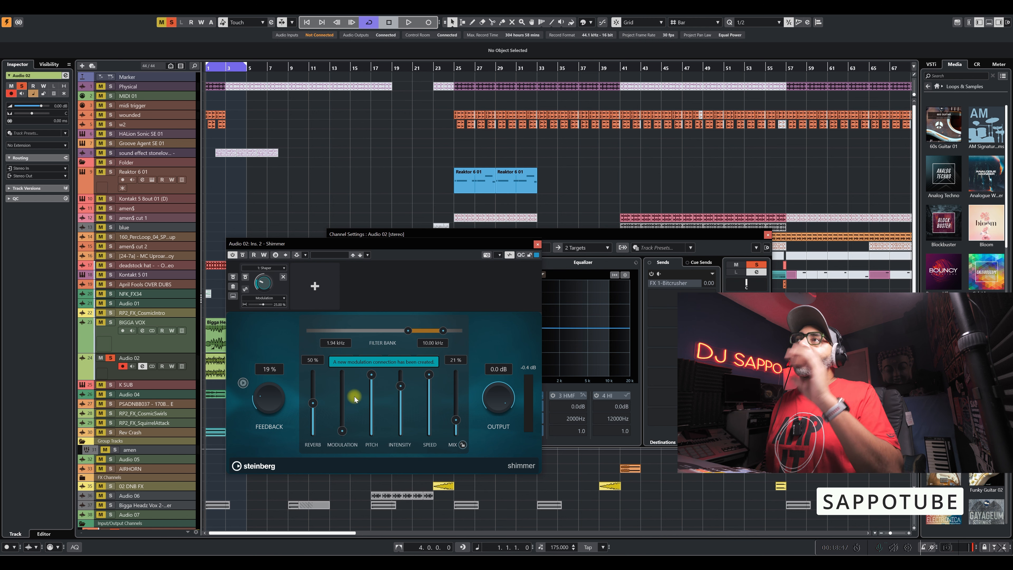
Add a second modulation connection from the Slot 1 Shaper modulator to Shimmer's Mix parameter.
left_click(332, 299)
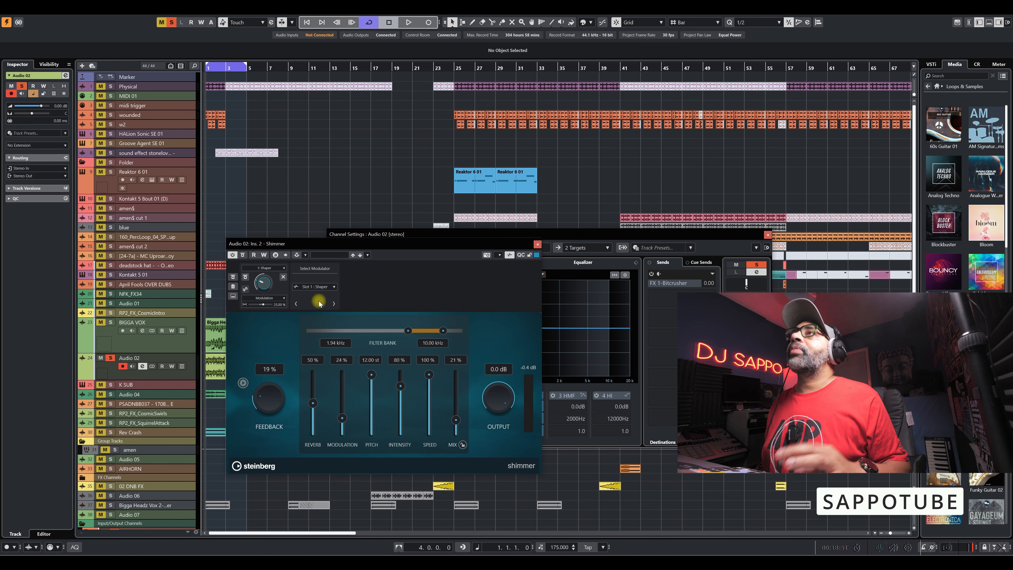
left_click(323, 287)
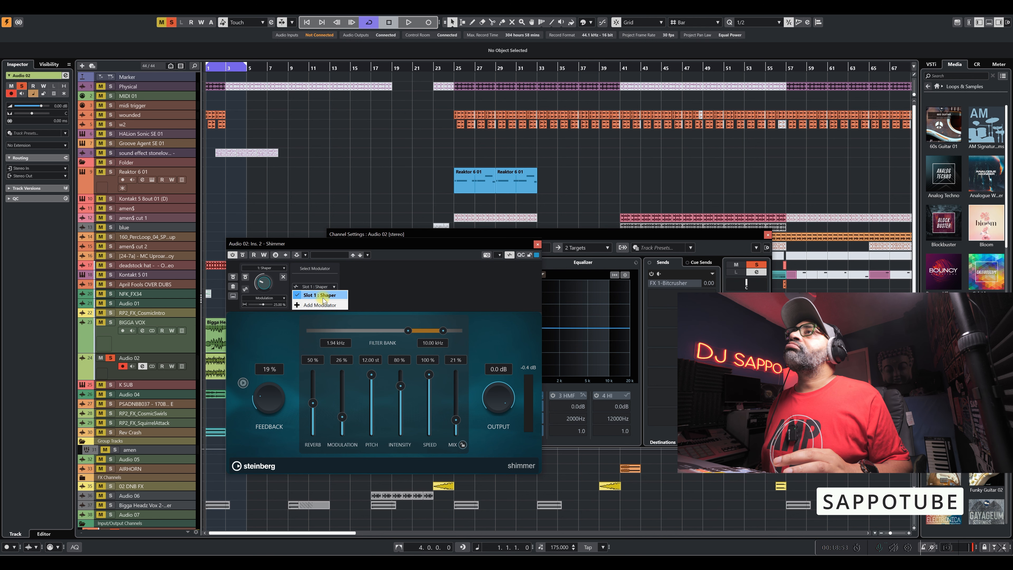
left_click(324, 296)
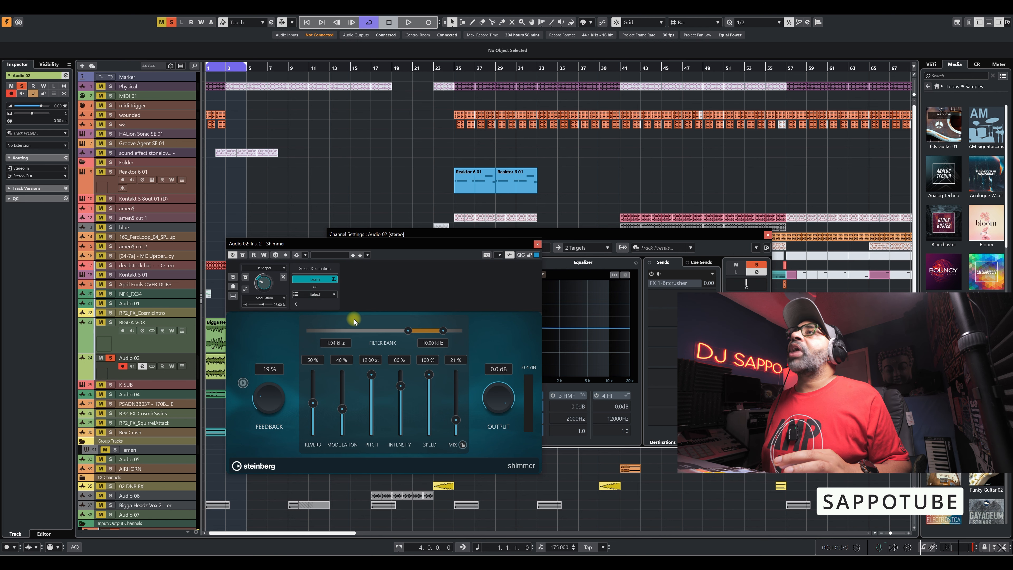
left_click(451, 426)
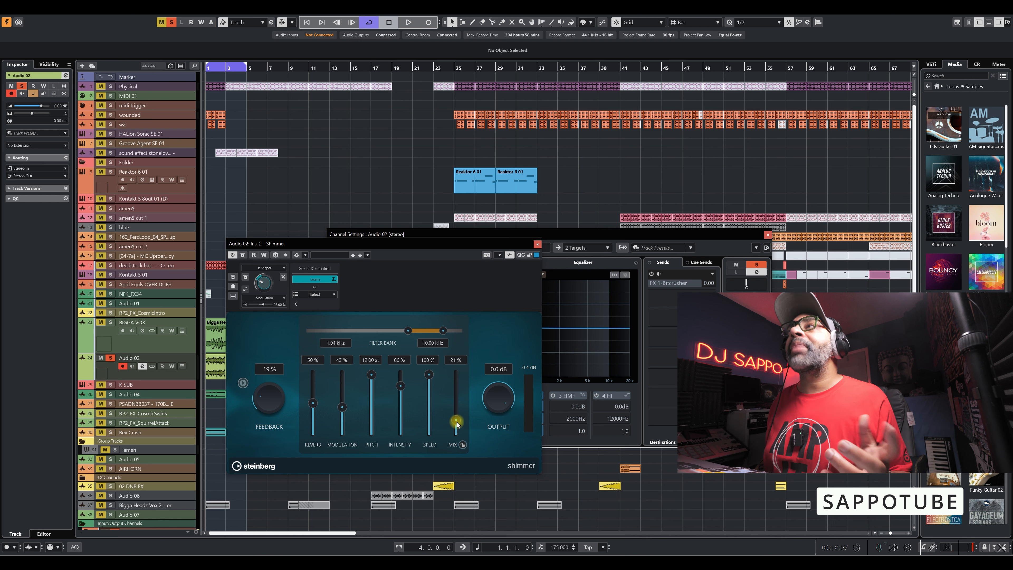
While the loop plays, set Shimmer's filter bank to 64 Hz and 797 Hz, Feedback to 37%, and Reverb to 81%.
key("space")
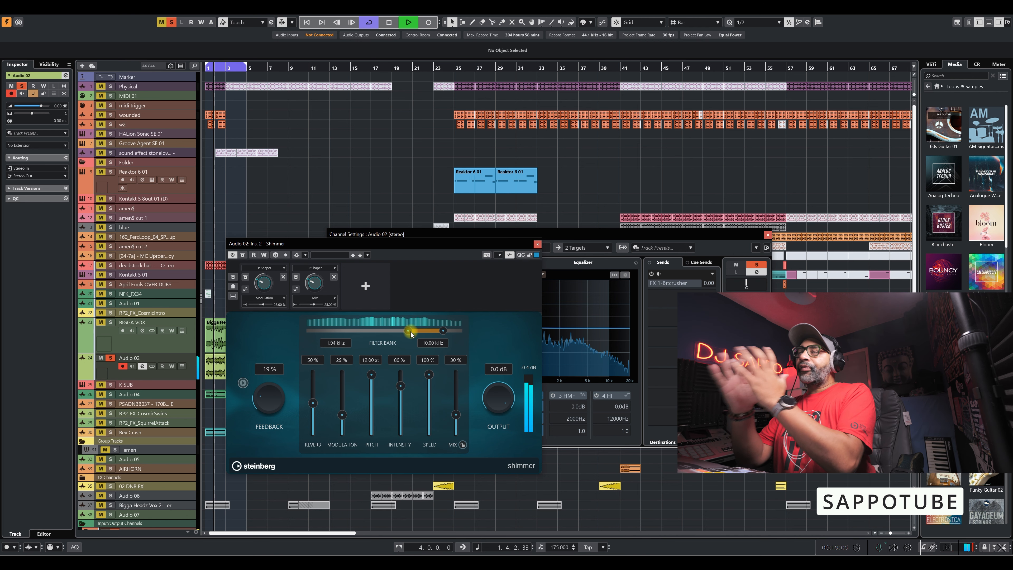
left_click_drag(411, 331, 335, 333)
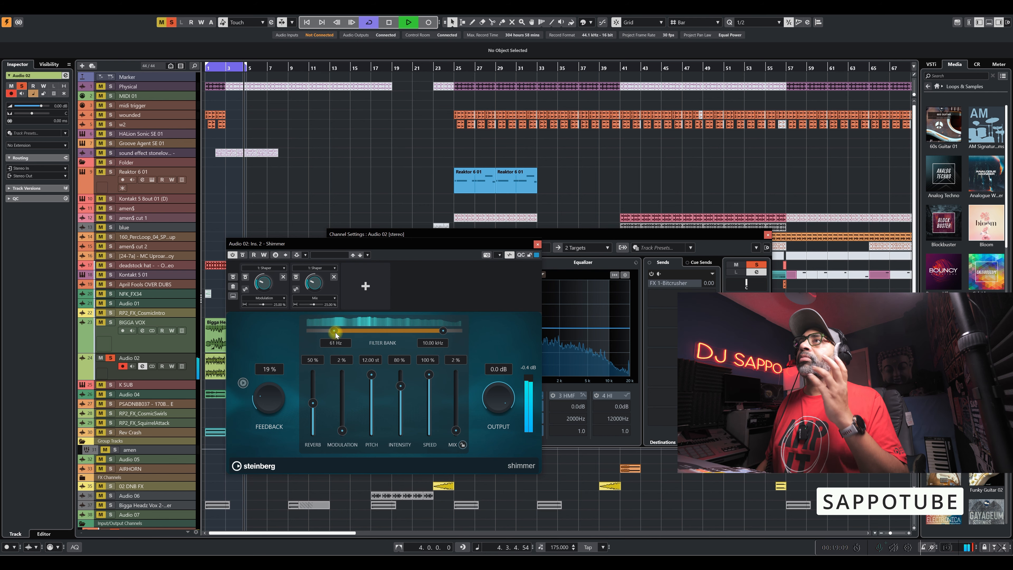
left_click_drag(427, 333, 390, 331)
left_click_drag(276, 389, 313, 386)
left_click(314, 404)
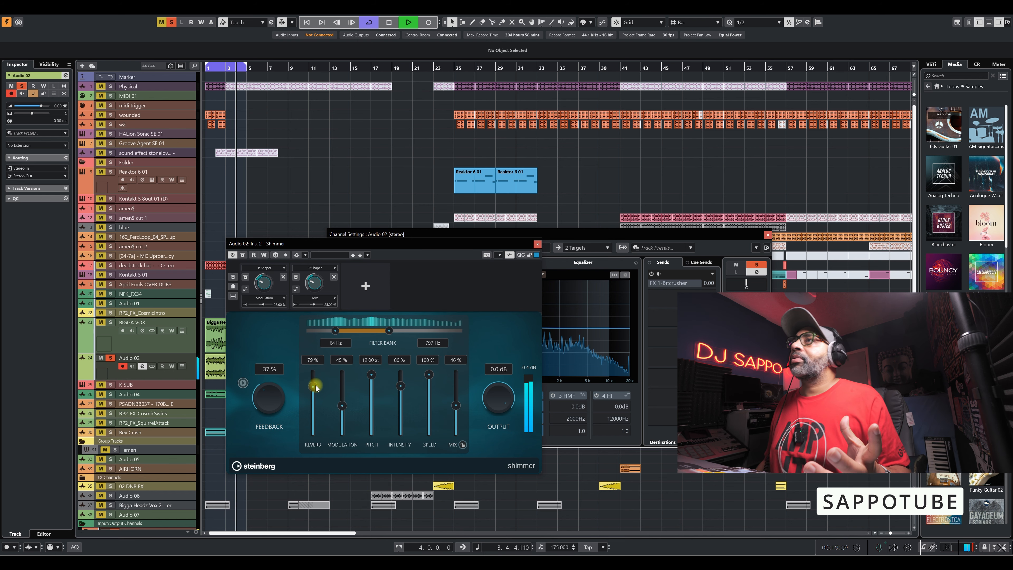
key("space")
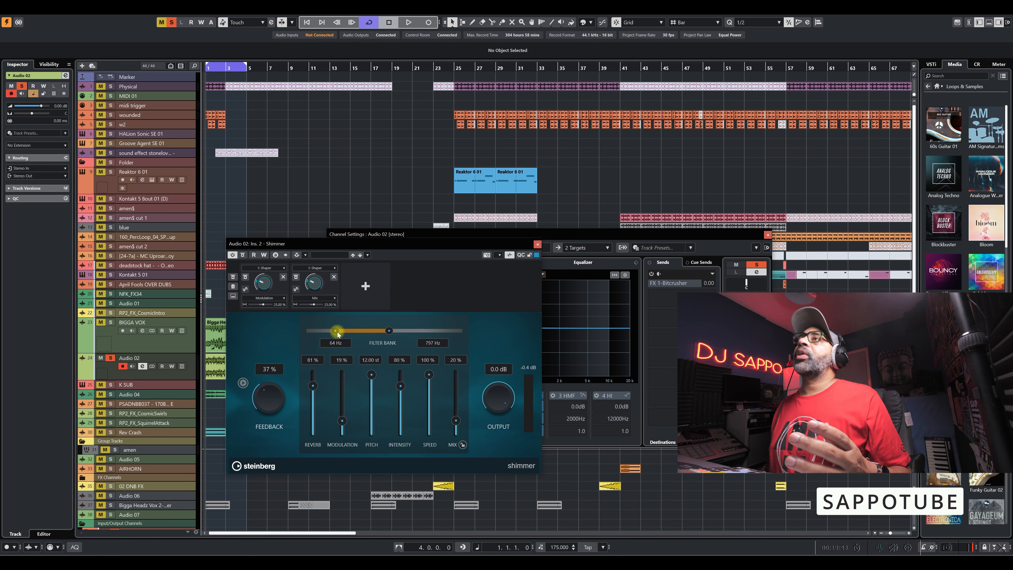
Set Shimmer's filter bank range to 165 Hz and 891 Hz and play the modulated loop.
left_click_drag(338, 331, 431, 330)
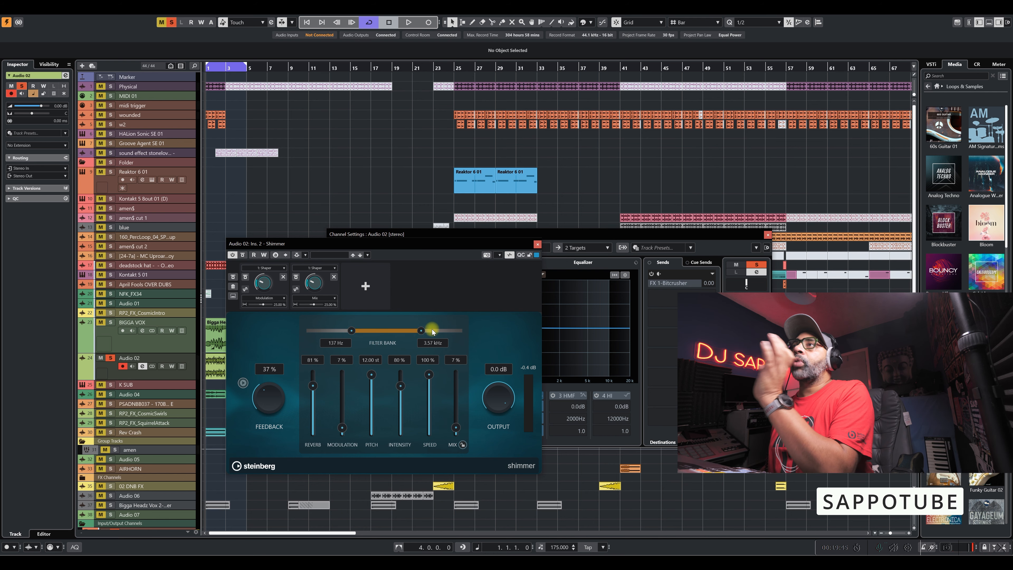
left_click_drag(350, 330, 399, 330)
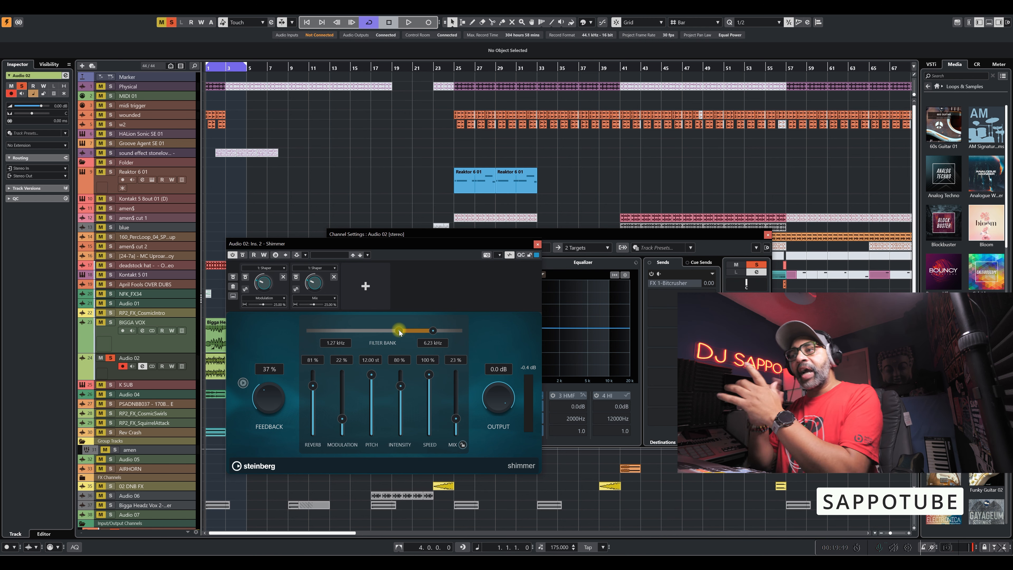
left_click_drag(399, 330, 356, 336)
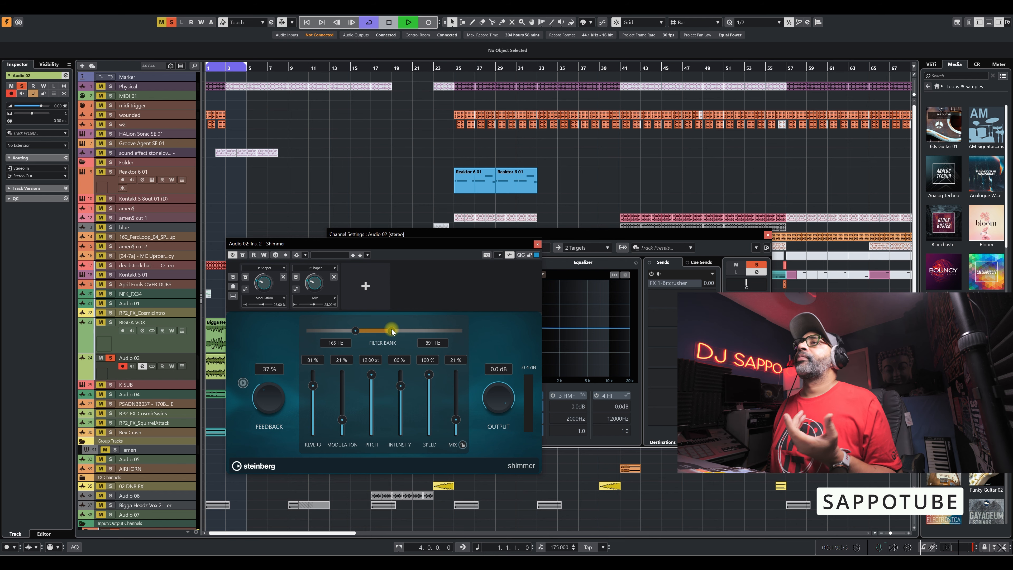
key("space")
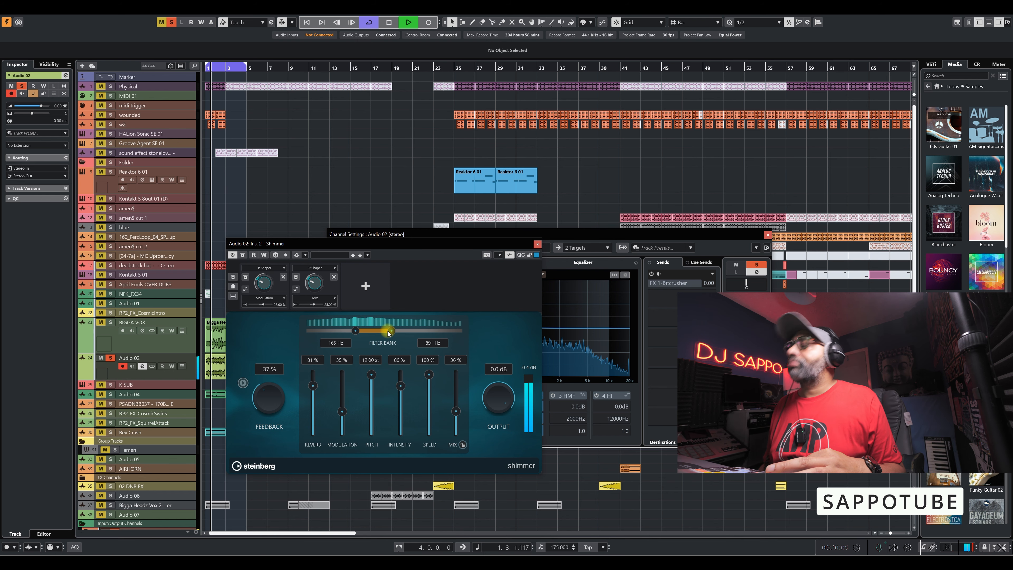
key("space")
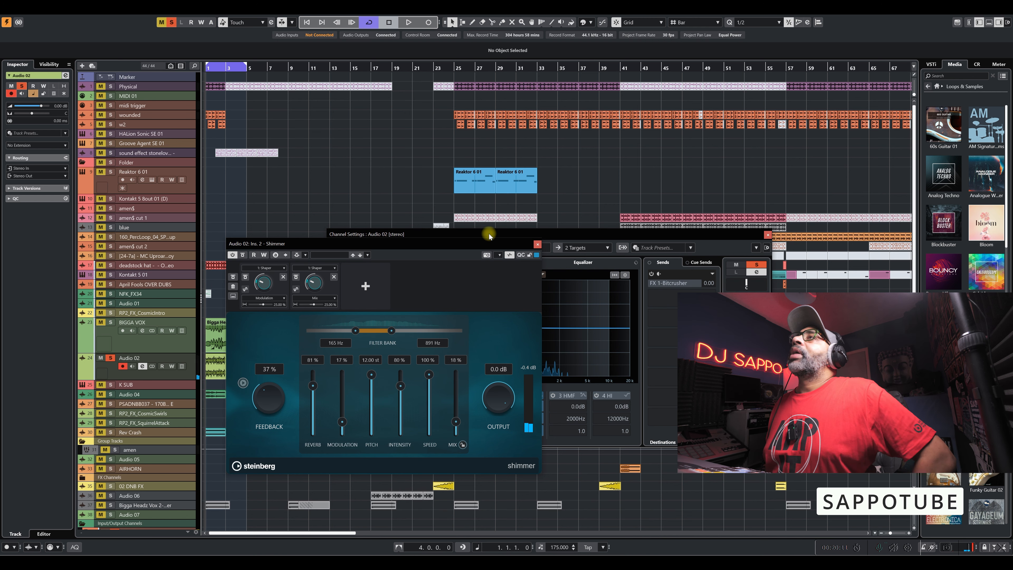
Bypass the Shimmer in Audio 02's second insert slot and close its editor and the channel settings.
left_click(538, 244)
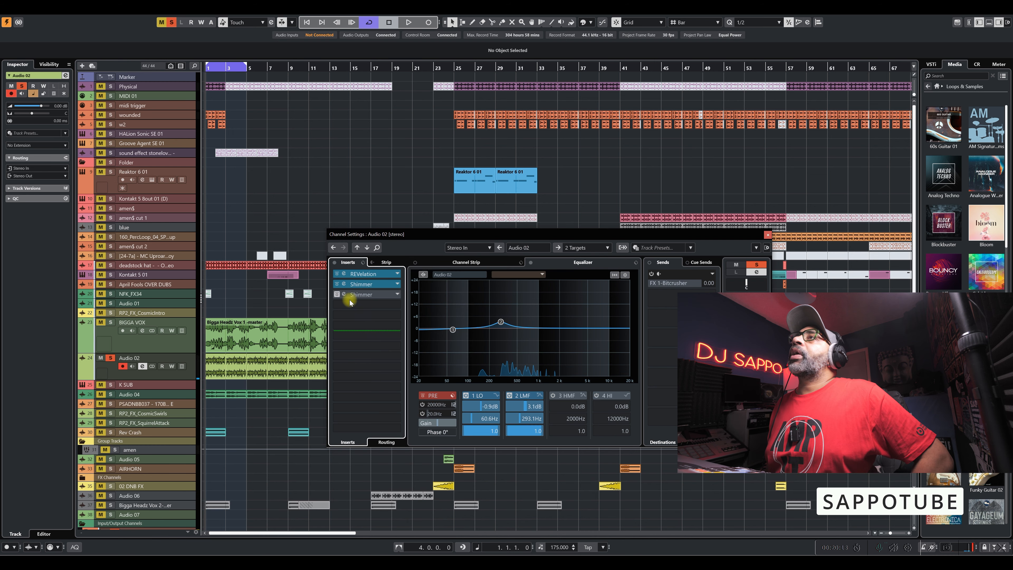
left_click_drag(240, 375, 215, 377)
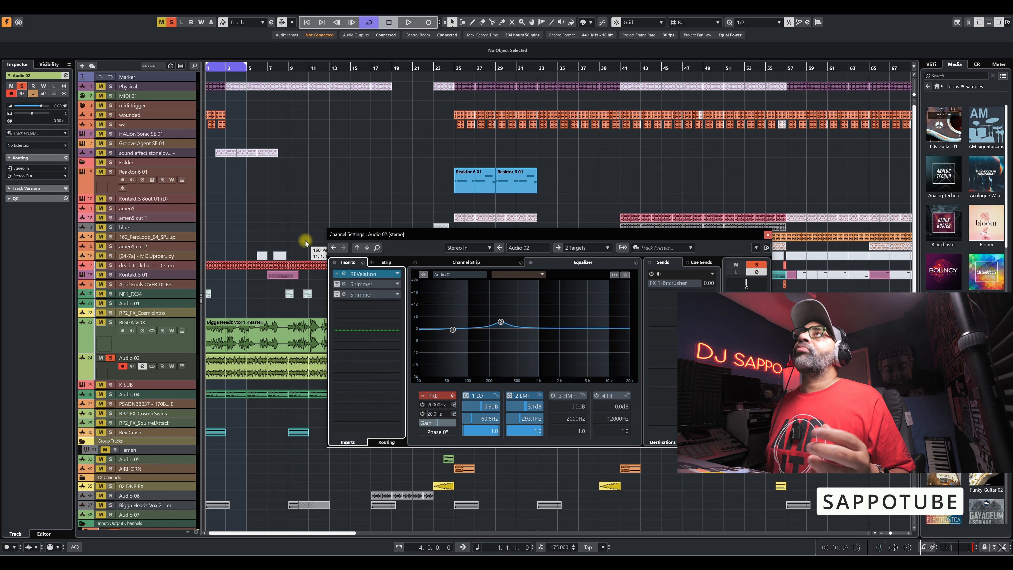
left_click(767, 235)
Unmute the Audio 02 organic loop event at bar 25, and set the cycle range and playback start to it.
right_click(474, 371)
left_click(535, 372)
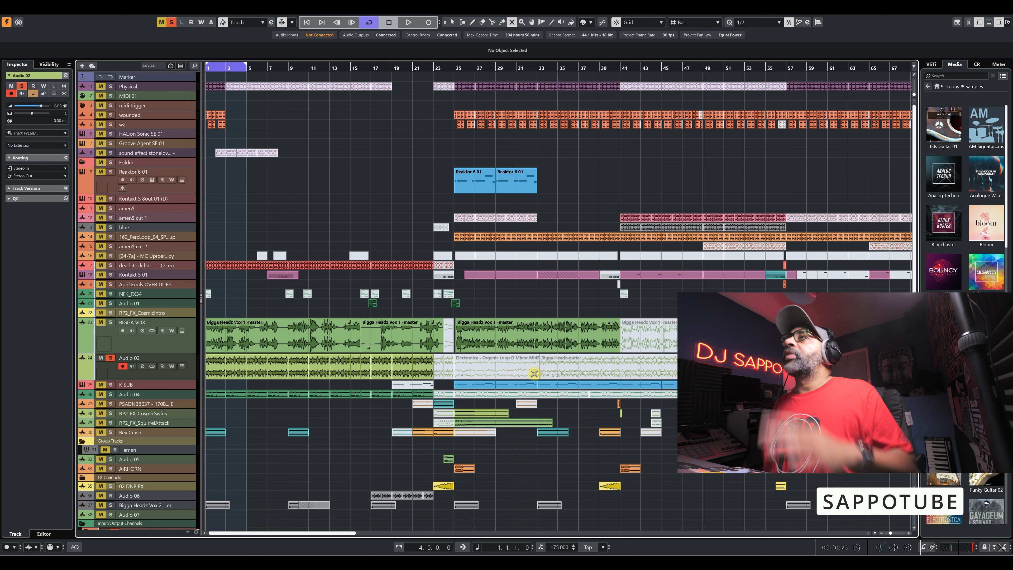
left_click(492, 364)
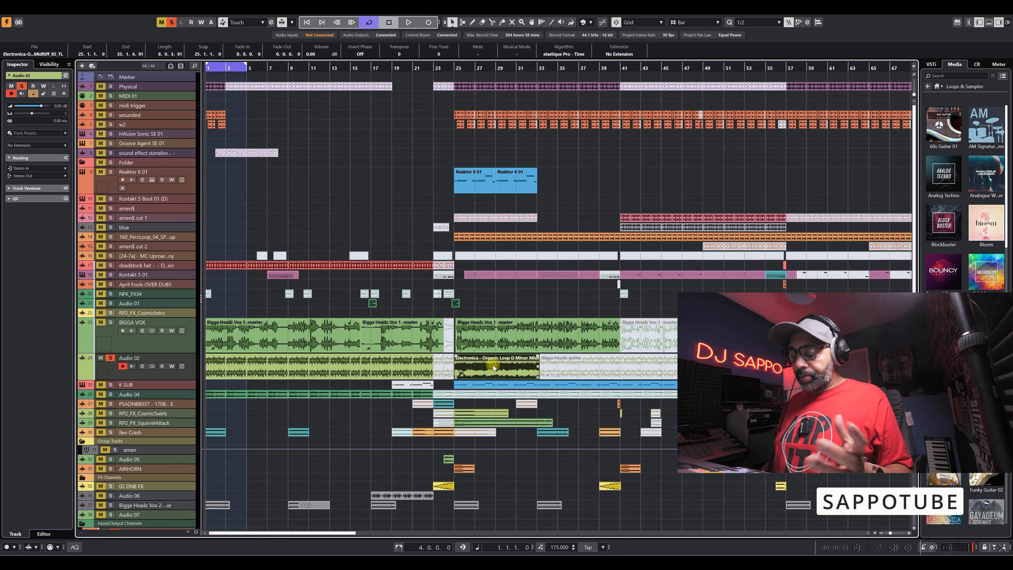
key("p")
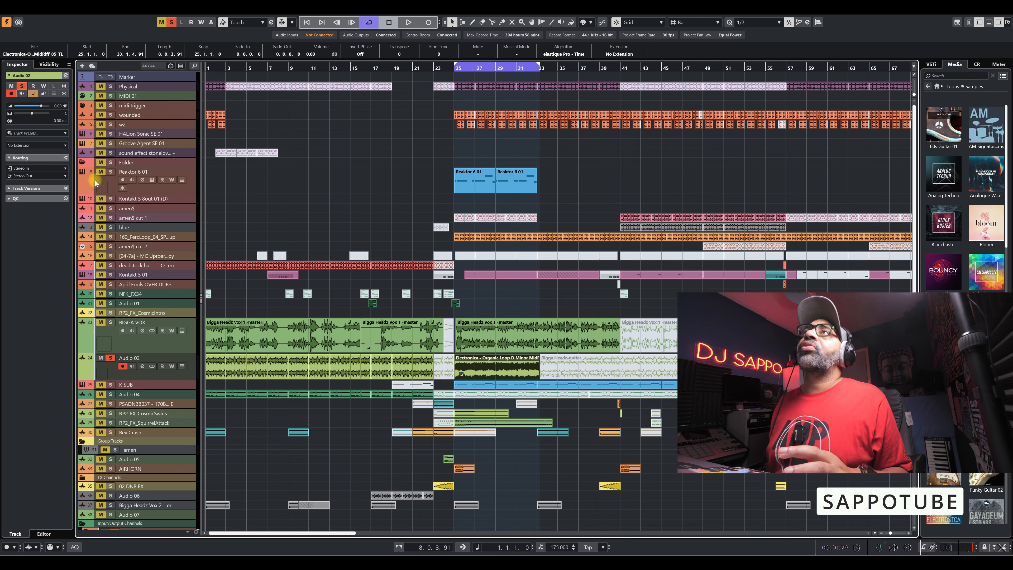
left_click(451, 71)
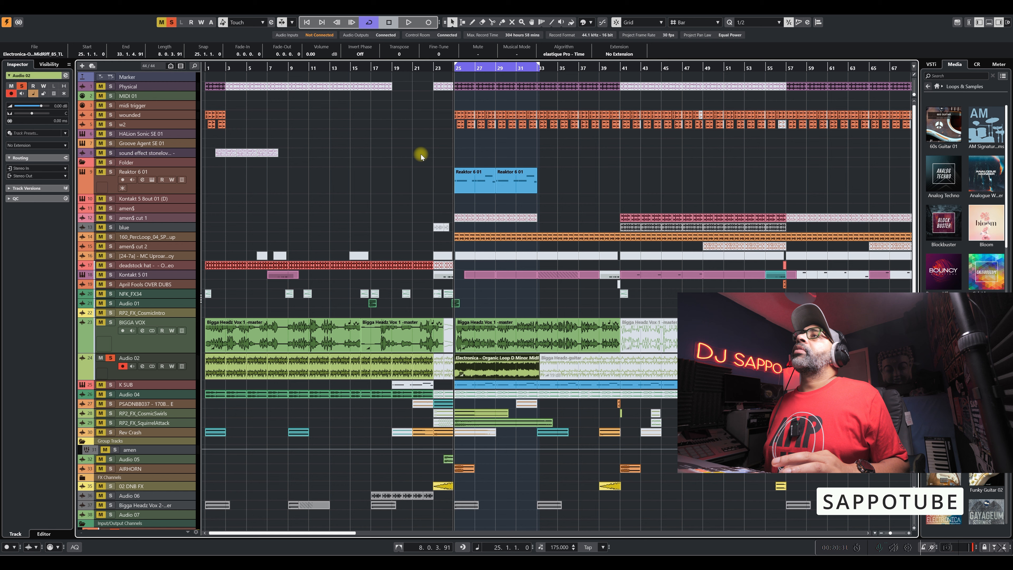
Play the bar 25 loop dry with Audio 02's channel settings open, then activate Shimmer in the third insert slot and replay it.
left_click(144, 366)
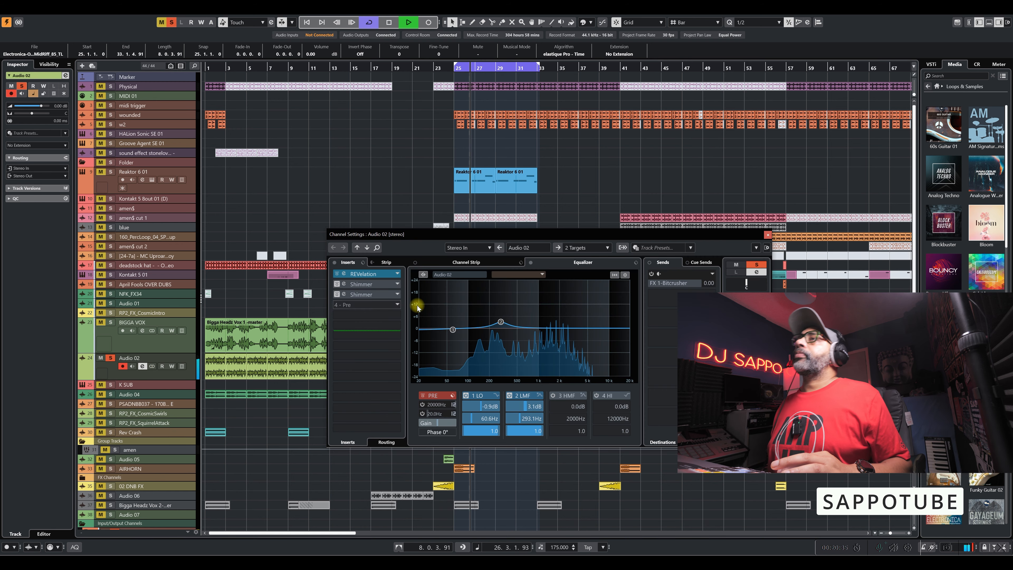
left_click_drag(441, 239, 255, 119)
key("space")
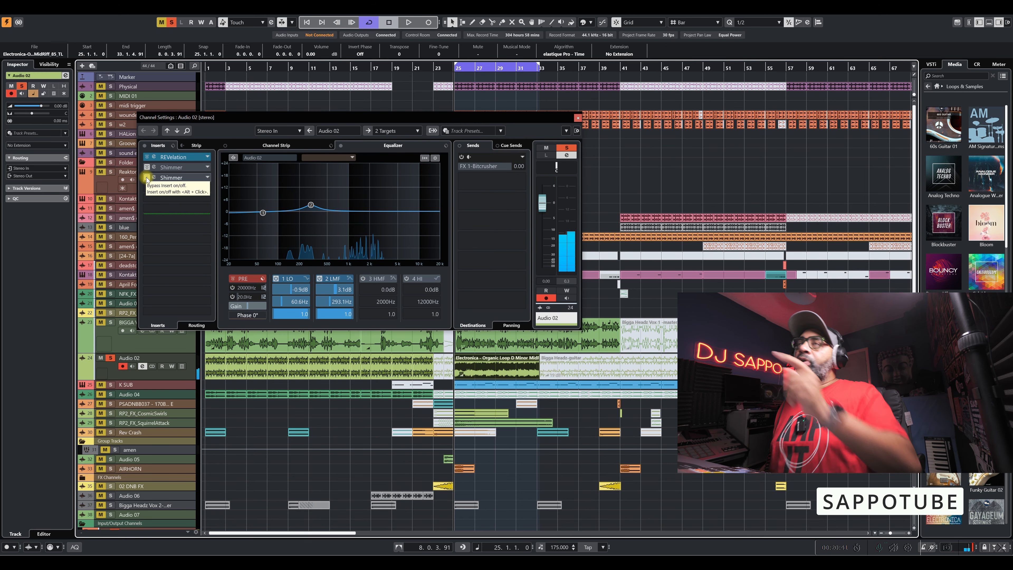
left_click(147, 178)
key("space")
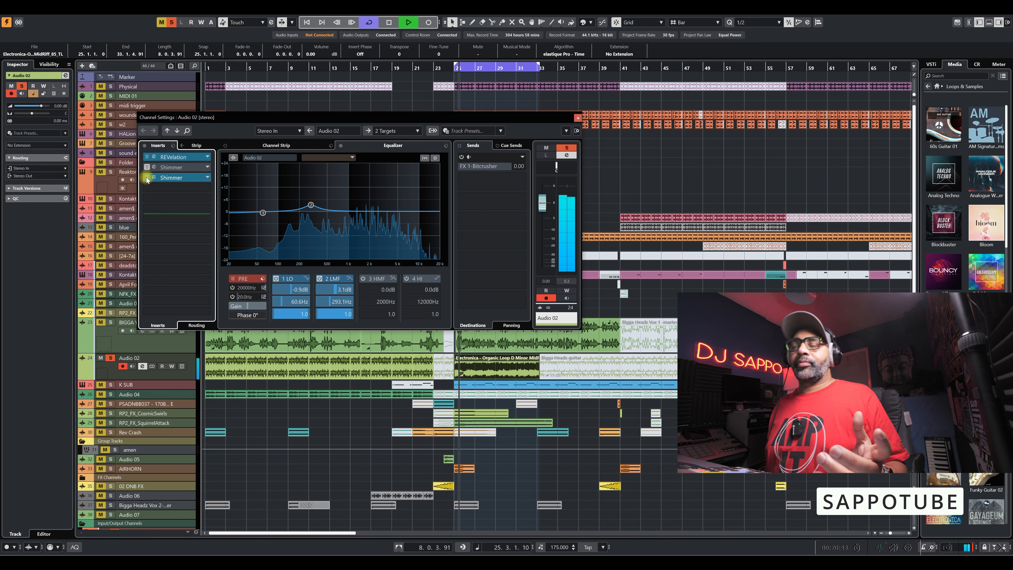
Open the third-slot Shimmer's editor and toggle its bypass during playback to compare dry and processed sound.
left_click(159, 177)
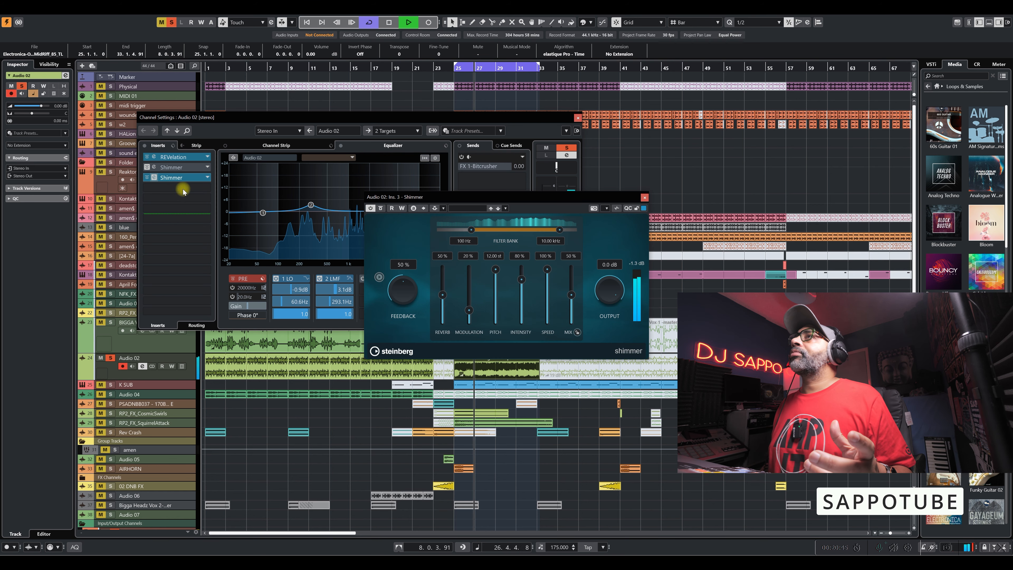
left_click_drag(493, 200, 324, 208)
left_click(190, 225)
left_click(189, 225)
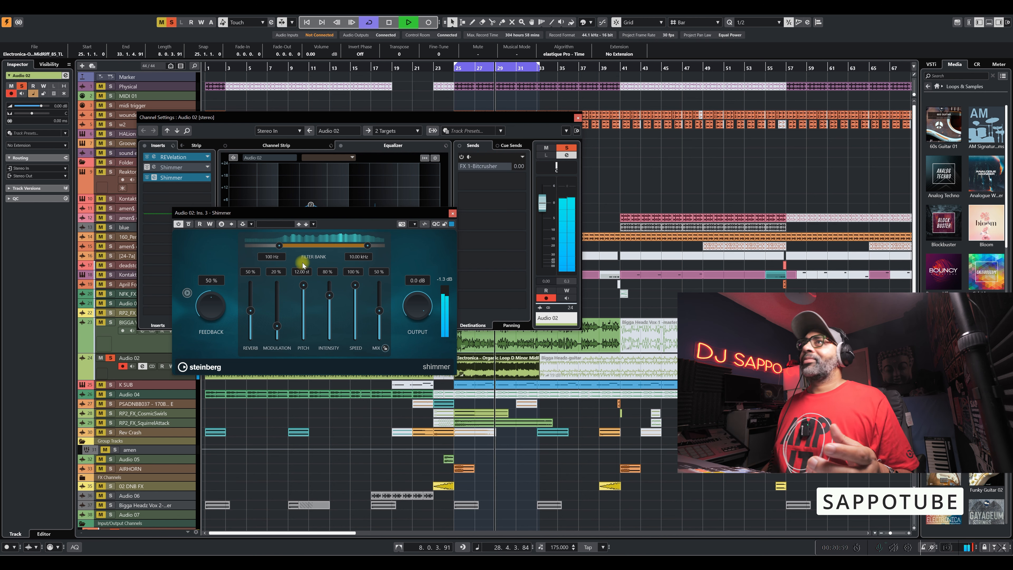
key("space")
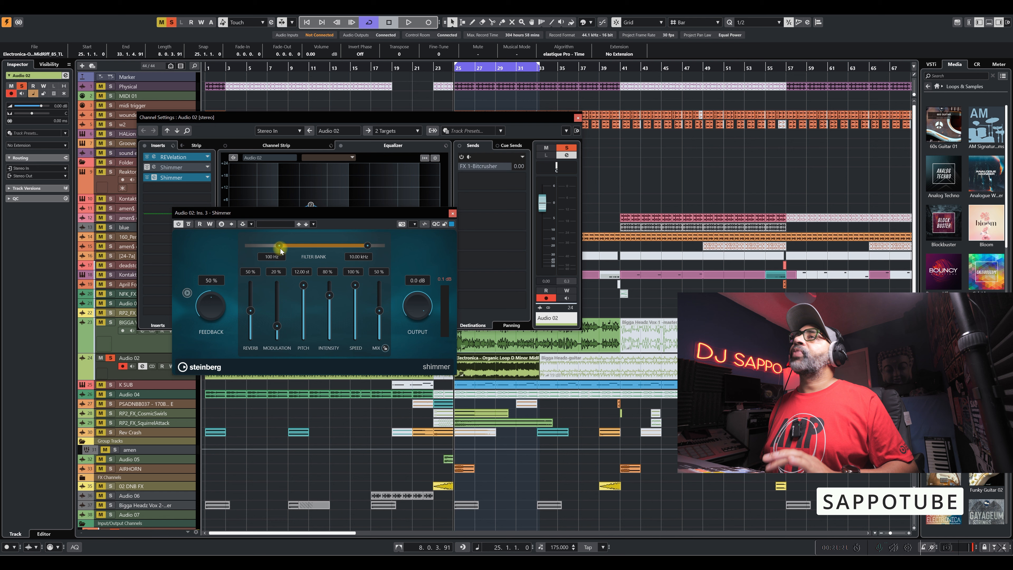
While the loop plays, set the third-slot Shimmer's filter bank range to 70 Hz and 802 Hz.
key("space")
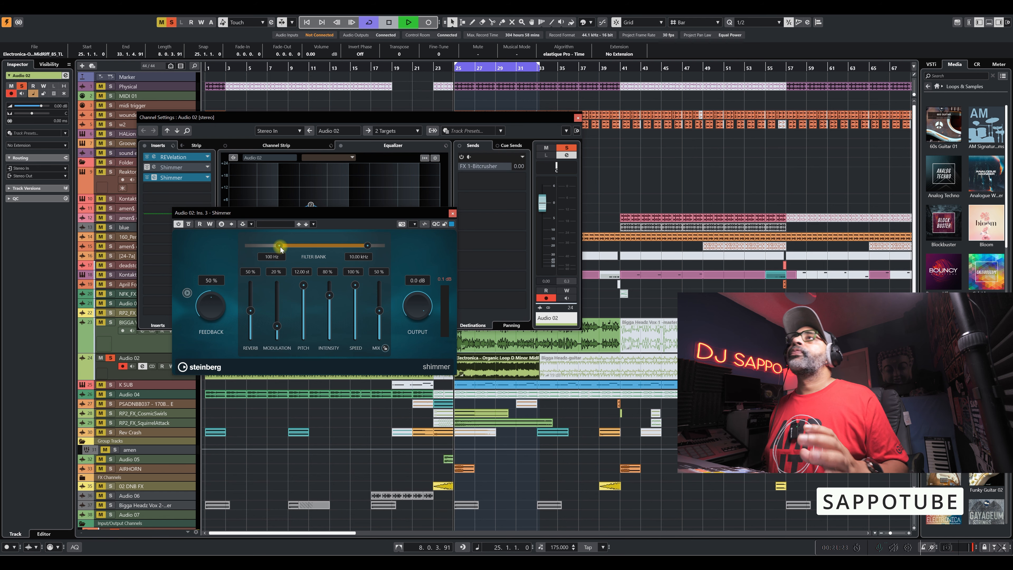
mouse_move(280, 247)
left_mouse_down()
mouse_move(358, 249)
mouse_move(273, 245)
left_mouse_up()
left_click_drag(367, 245, 319, 245)
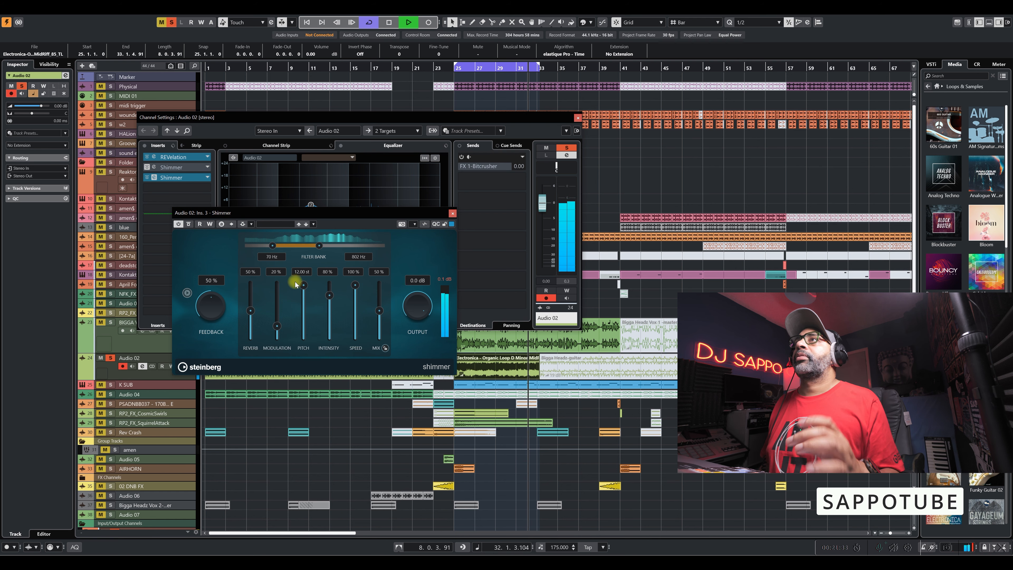
Show the modulators in the third-slot Shimmer and assign the slot 1 Shaper to its Modulation parameter.
left_click(426, 224)
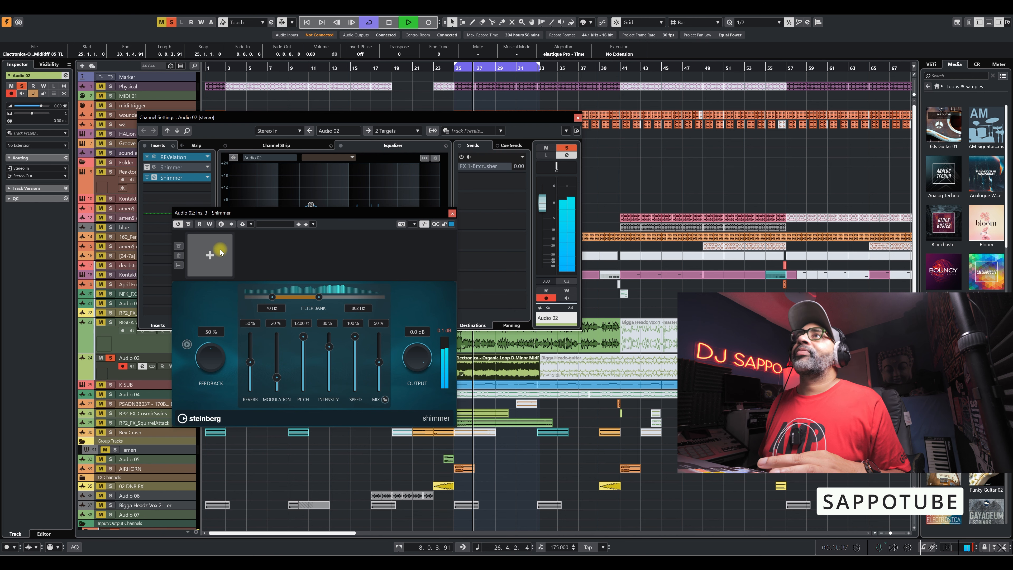
left_click(220, 251)
left_click(222, 256)
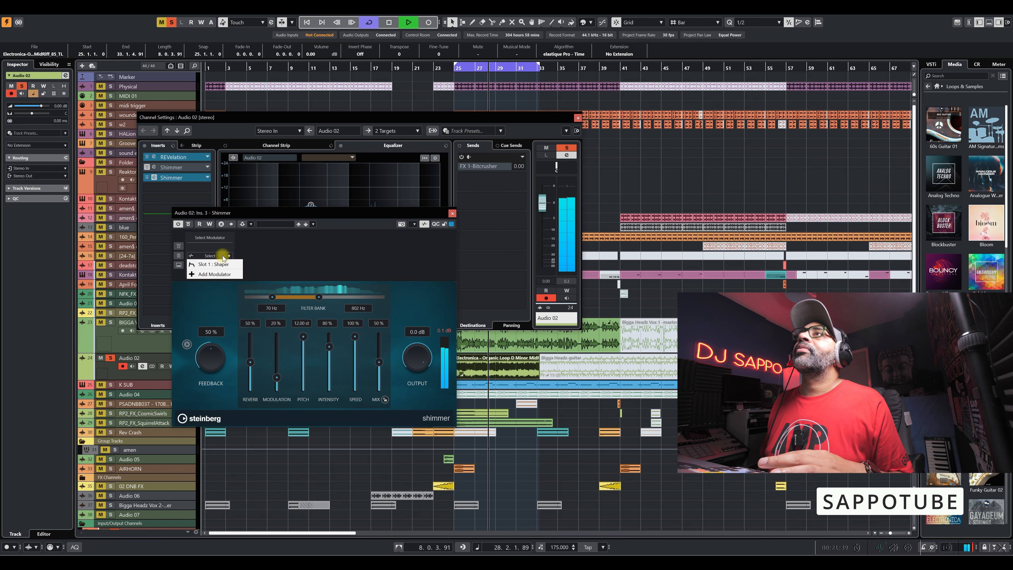
left_click(219, 264)
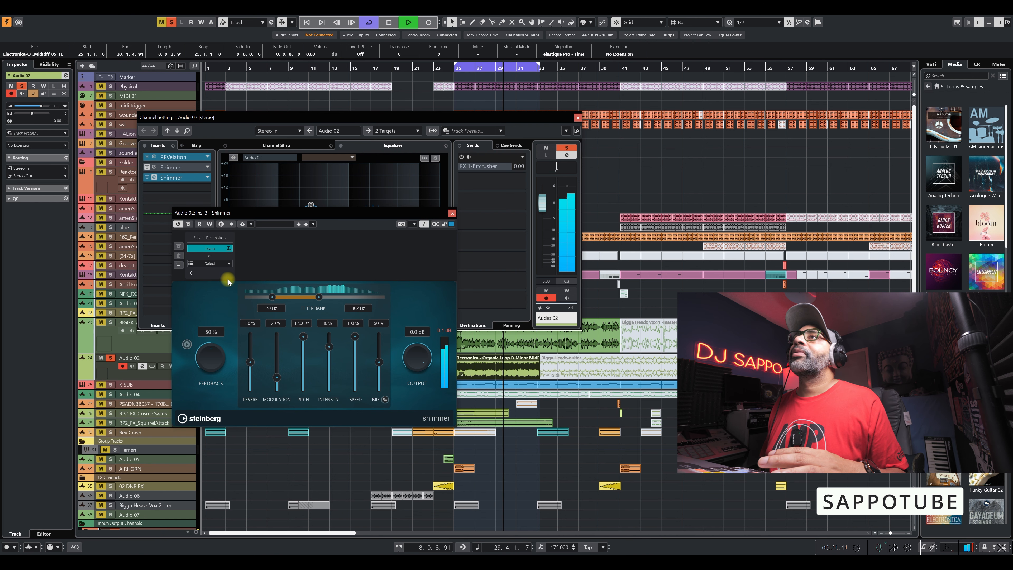
left_click(276, 376)
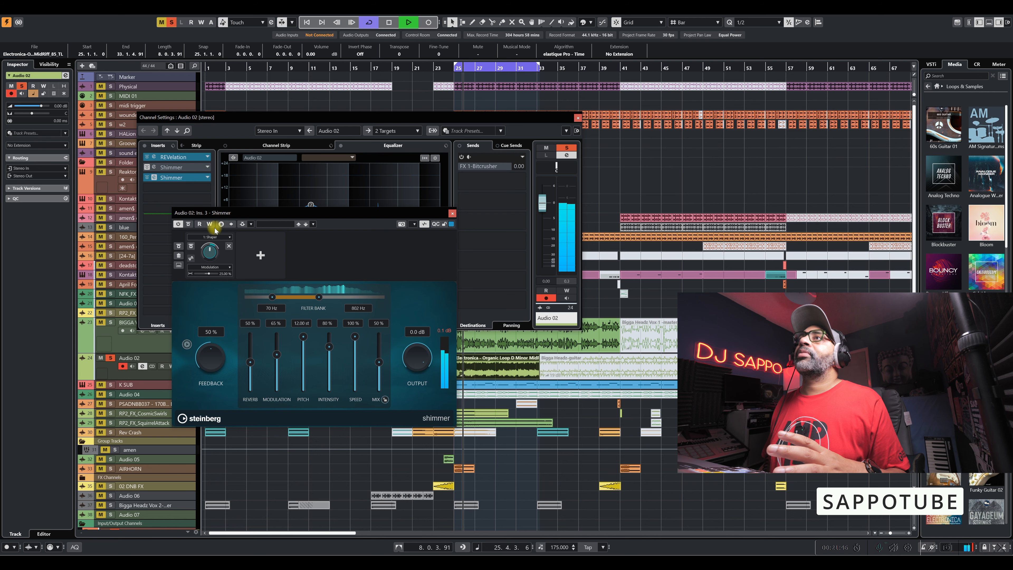
Set the third-slot Shimmer's feedback to 75%, mix to 62% and filter bank range to 54 Hz and 2.16 kHz.
left_click_drag(213, 365, 216, 348)
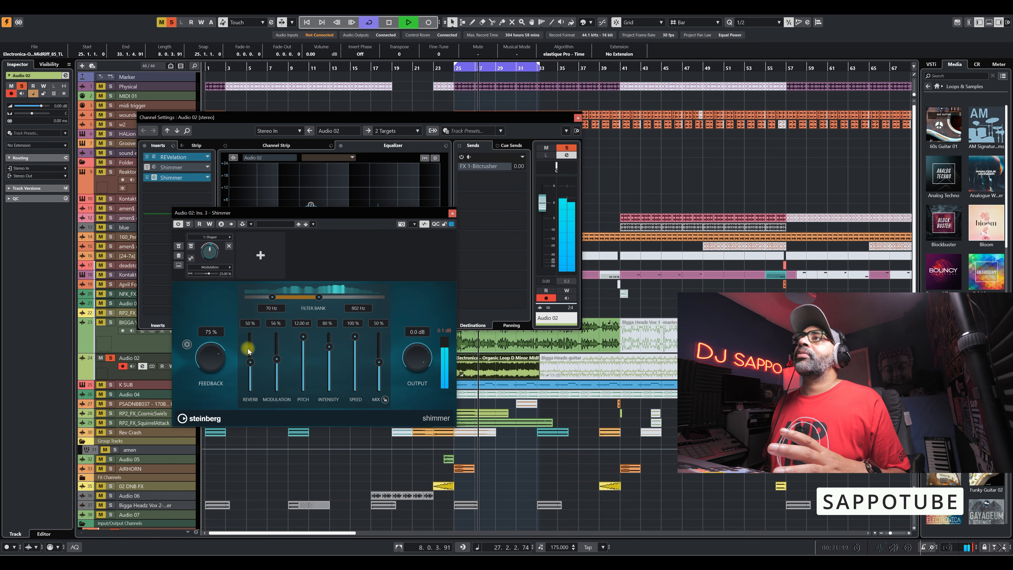
left_click_drag(379, 373, 379, 367)
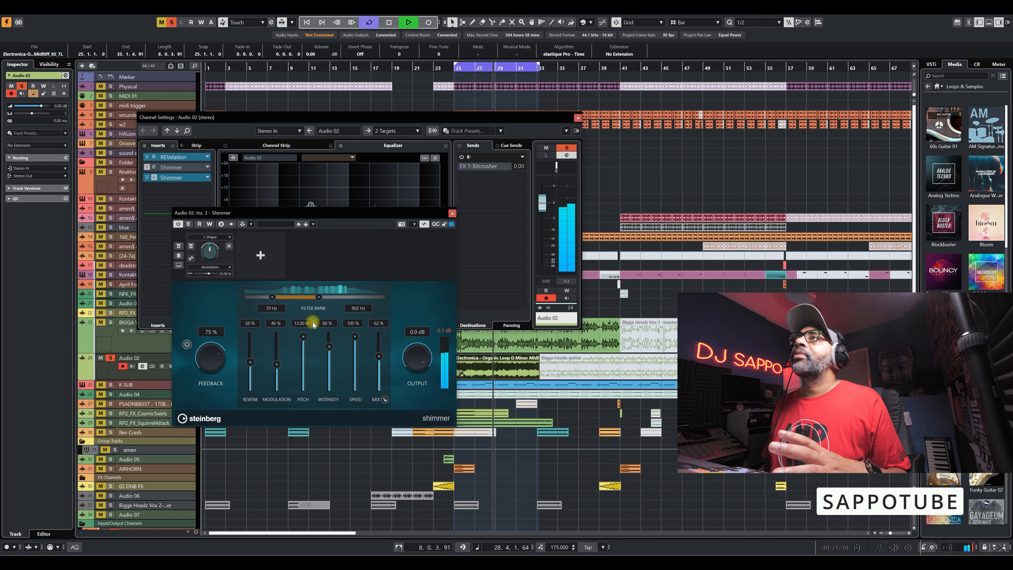
left_click_drag(318, 298, 338, 299)
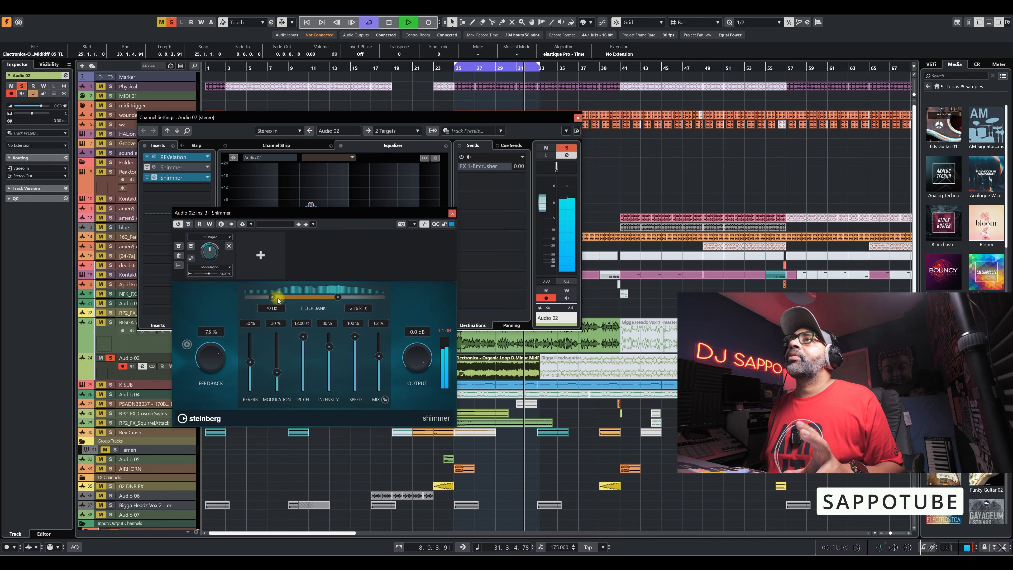
left_click_drag(276, 298, 268, 298)
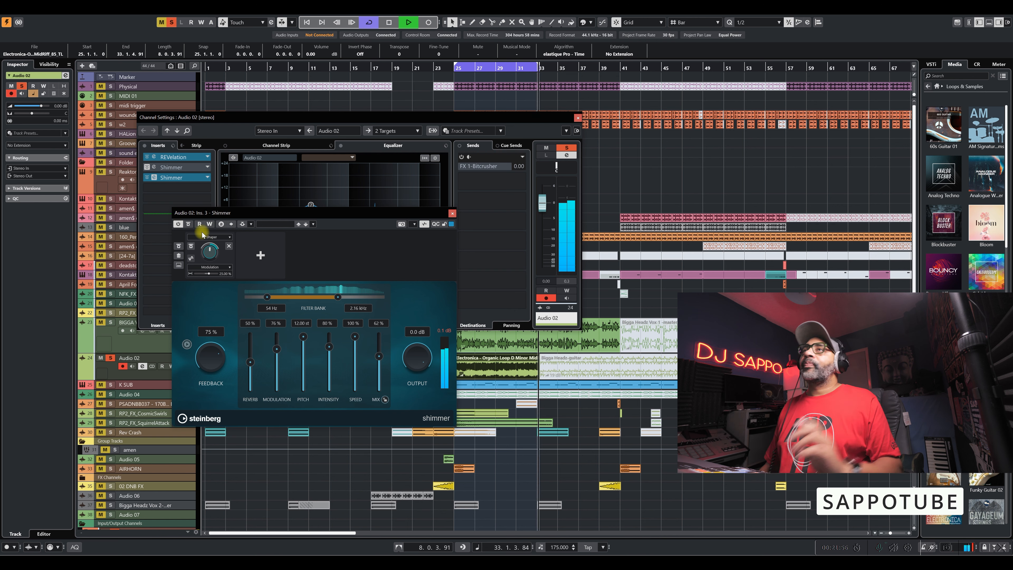
Toggle the third-slot Shimmer's bypass repeatedly during playback to compare dry and modulated sound, then stop playback with it bypassed.
left_click(188, 224)
left_click(188, 224)
left_click(188, 224)
left_click(189, 224)
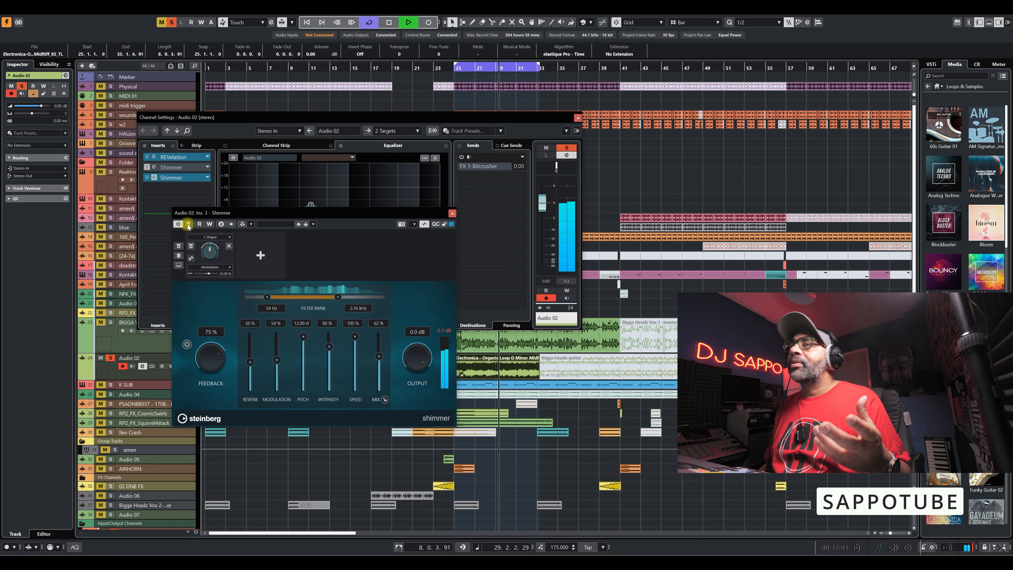
left_click(188, 224)
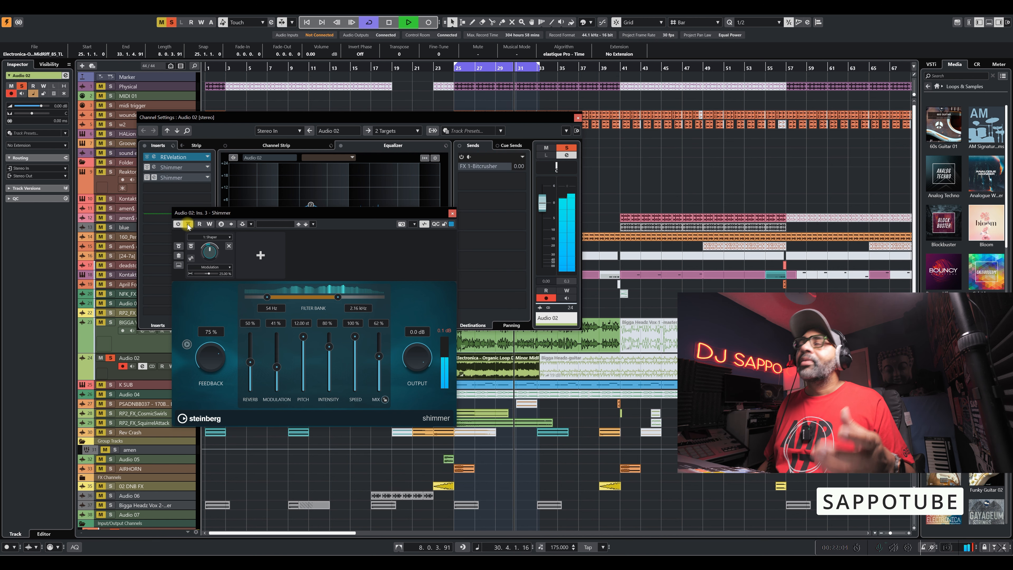
left_click(189, 224)
left_click(188, 225)
key("space")
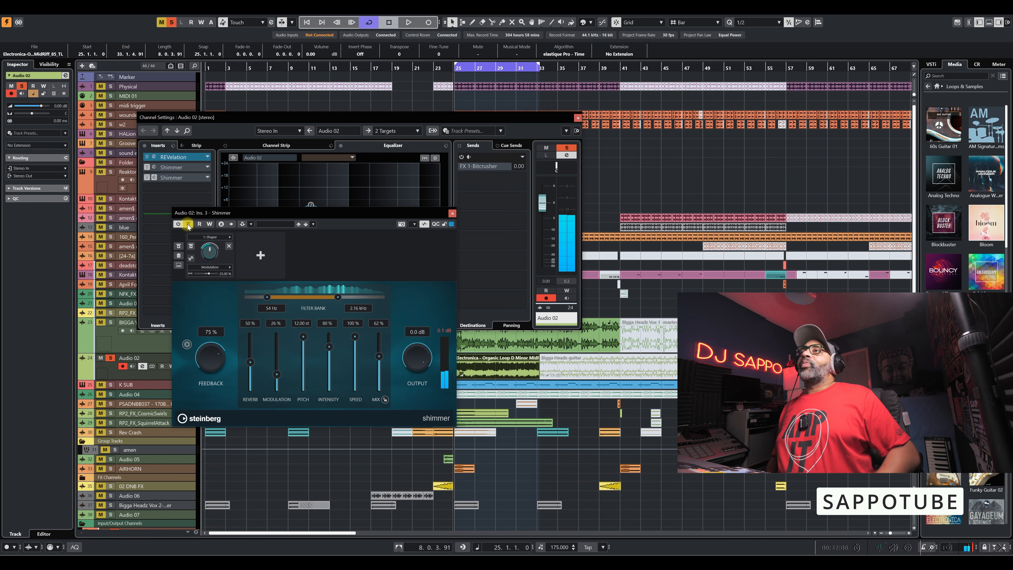
Take the third-slot Shimmer out of bypass and replay the bar 25 loop with the effect.
left_click(188, 224)
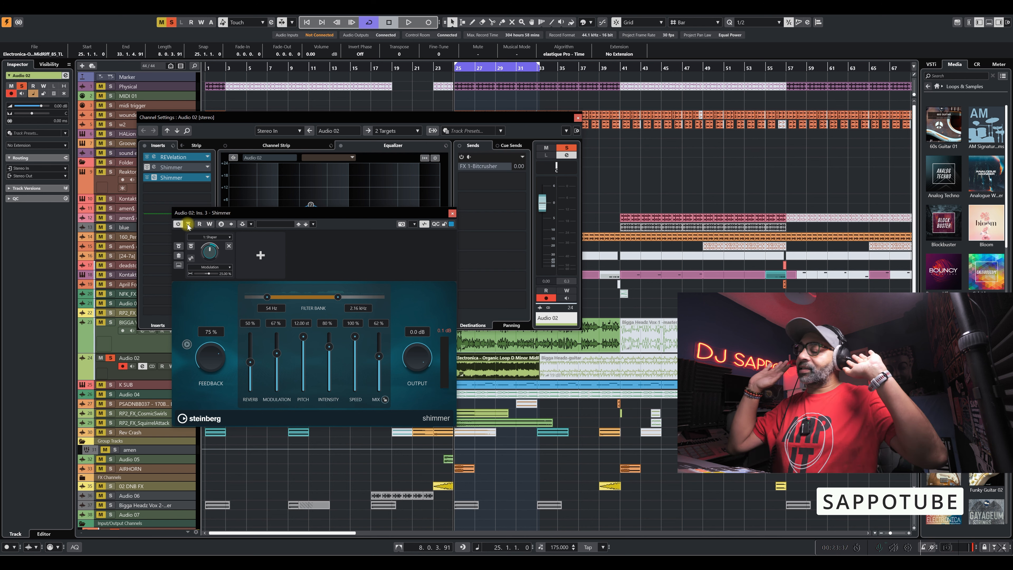
key("space")
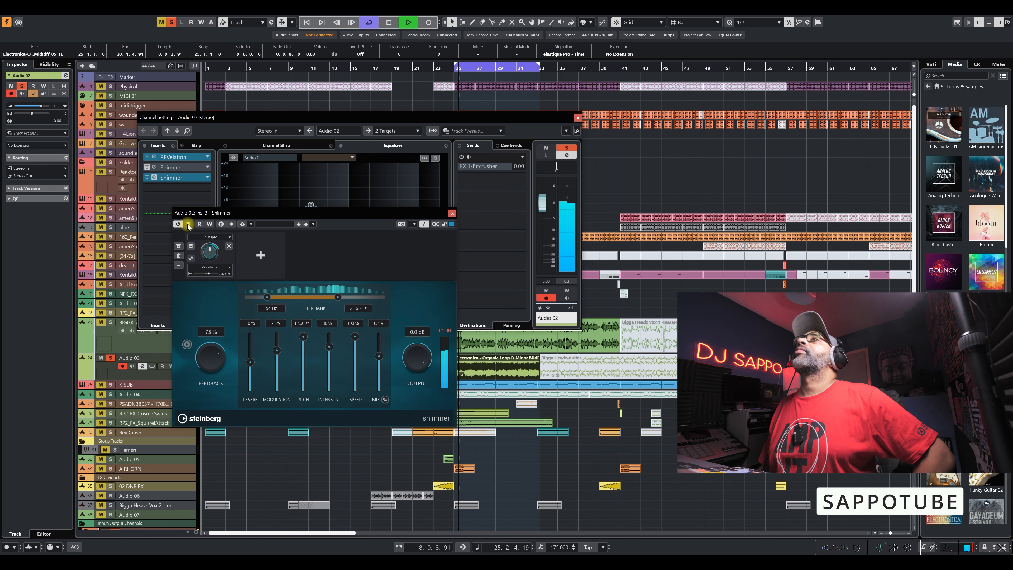